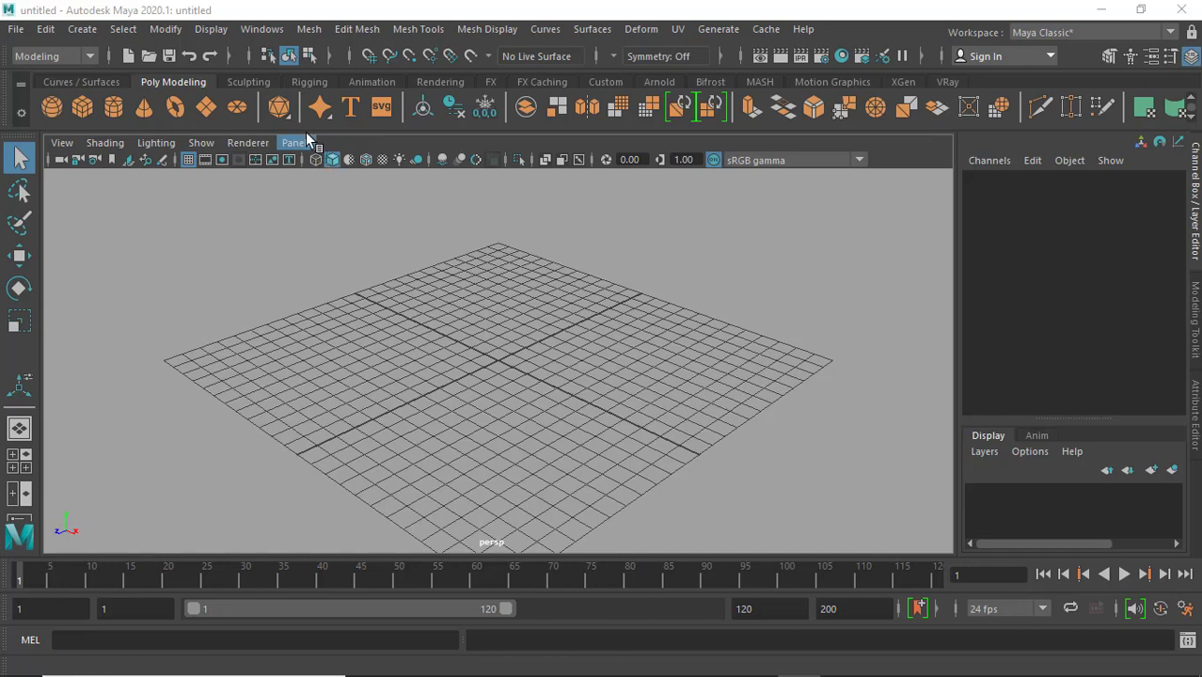
Create a polygon cube and shape it into a long bar, Scale X 30.815, raised to Translate Y 3.944
left_click(307, 32)
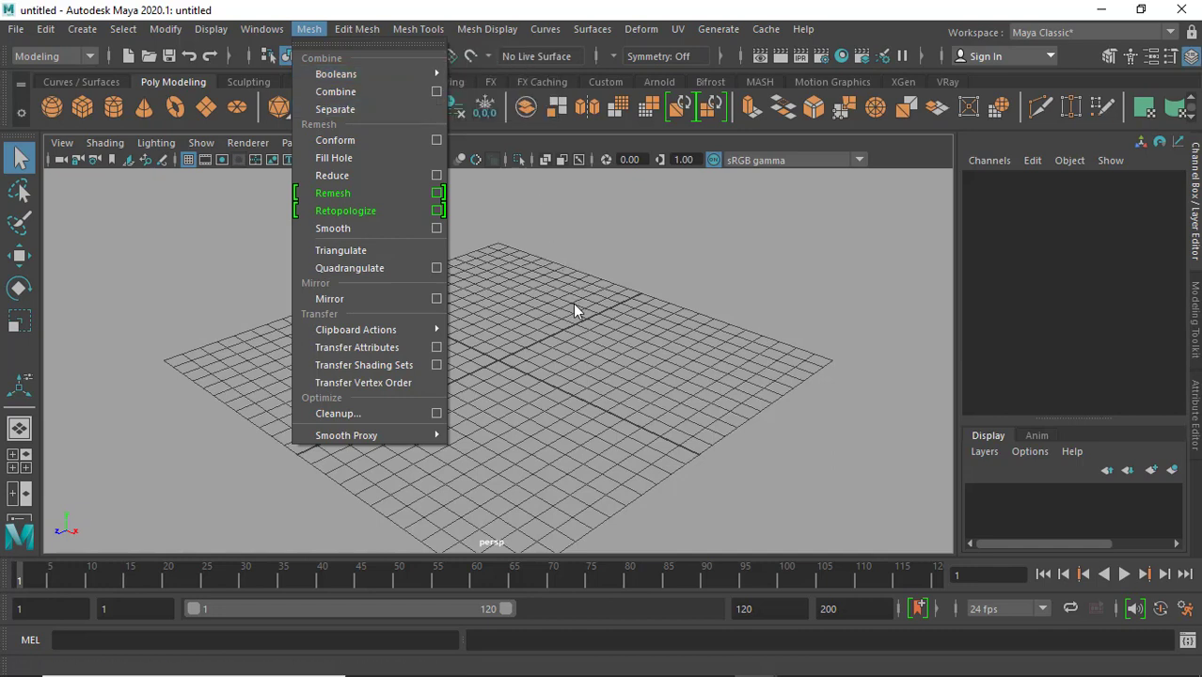
left_click(578, 243)
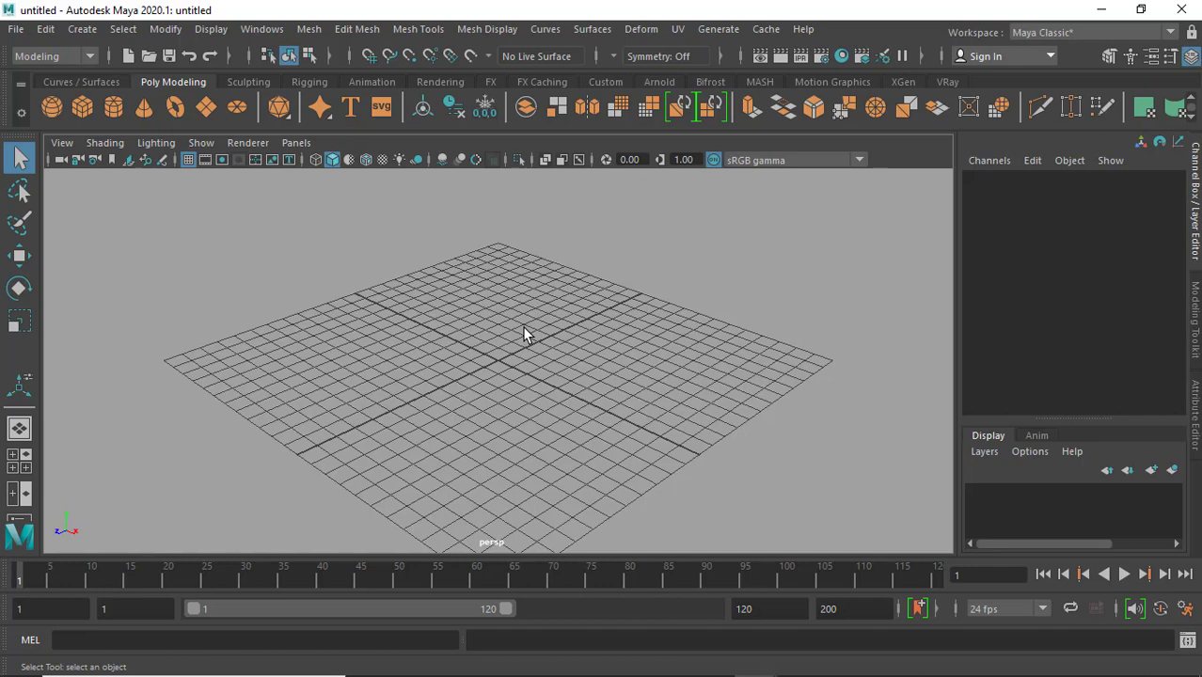
left_click(72, 108)
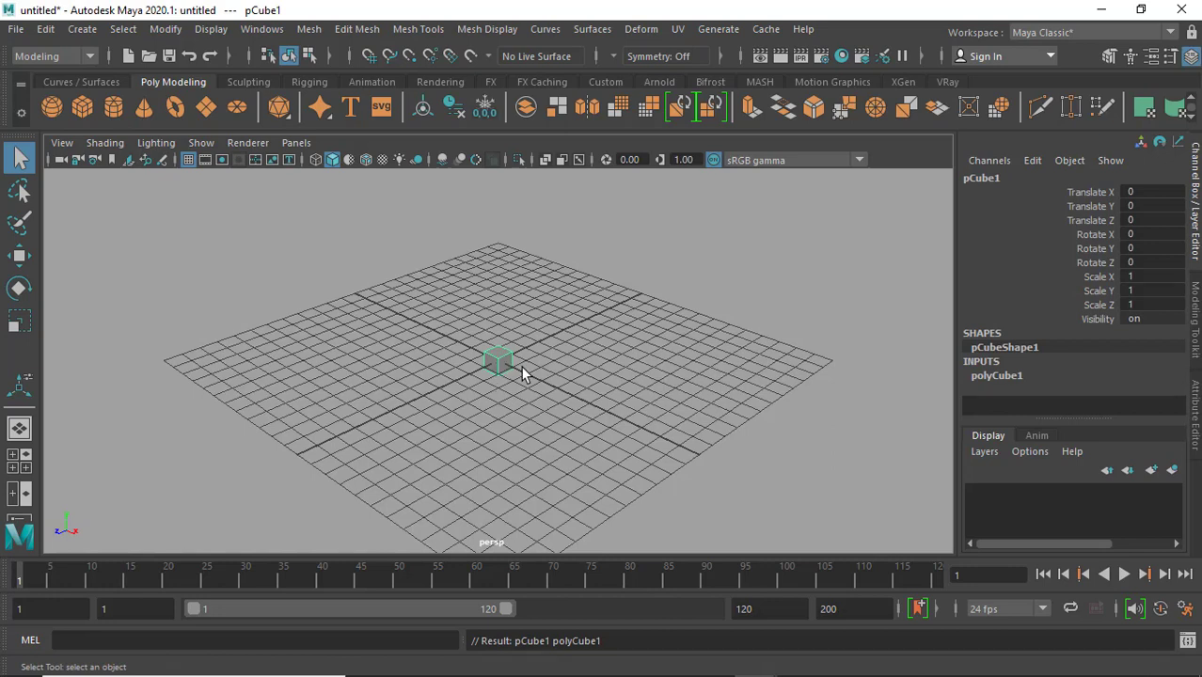
key("r")
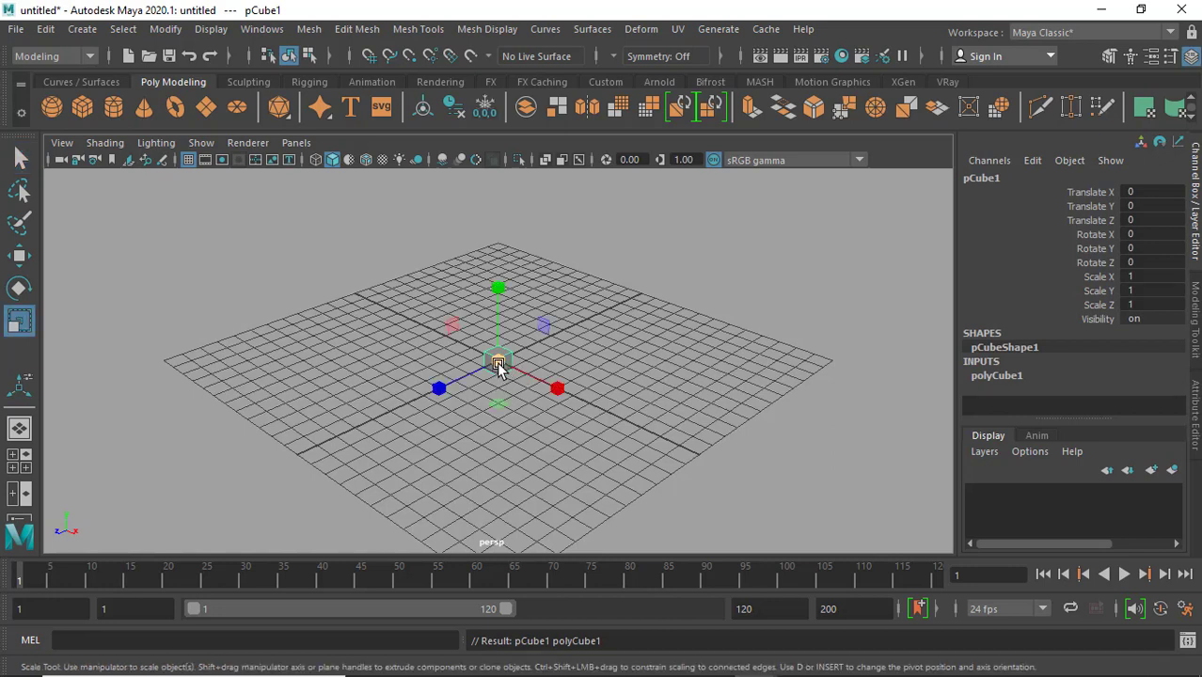
left_click_drag(498, 367, 978, 565)
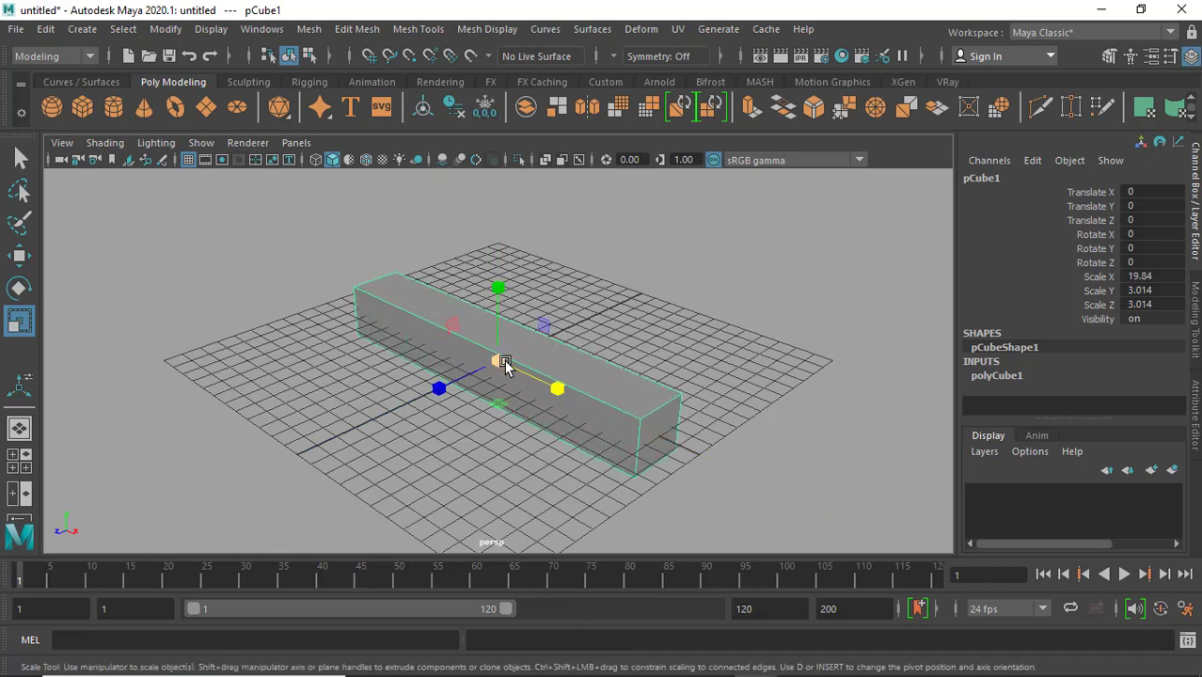
key("w")
left_click_drag(496, 272, 495, 209)
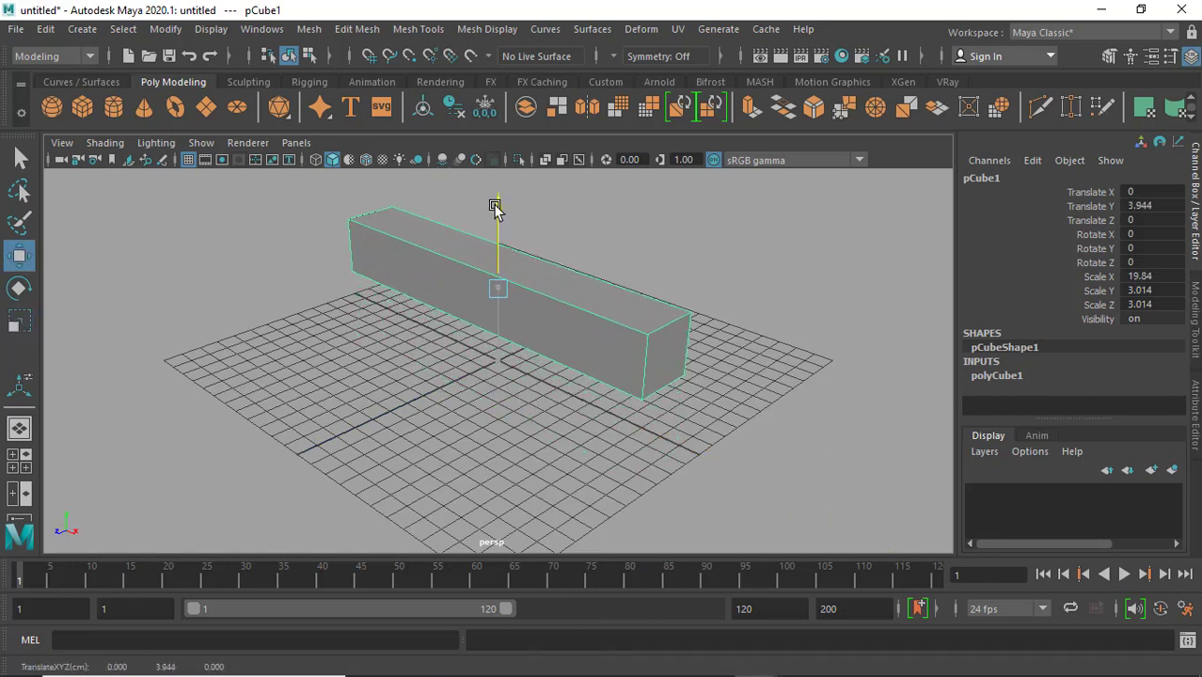
scroll(555, 376, "down", 4)
key("r")
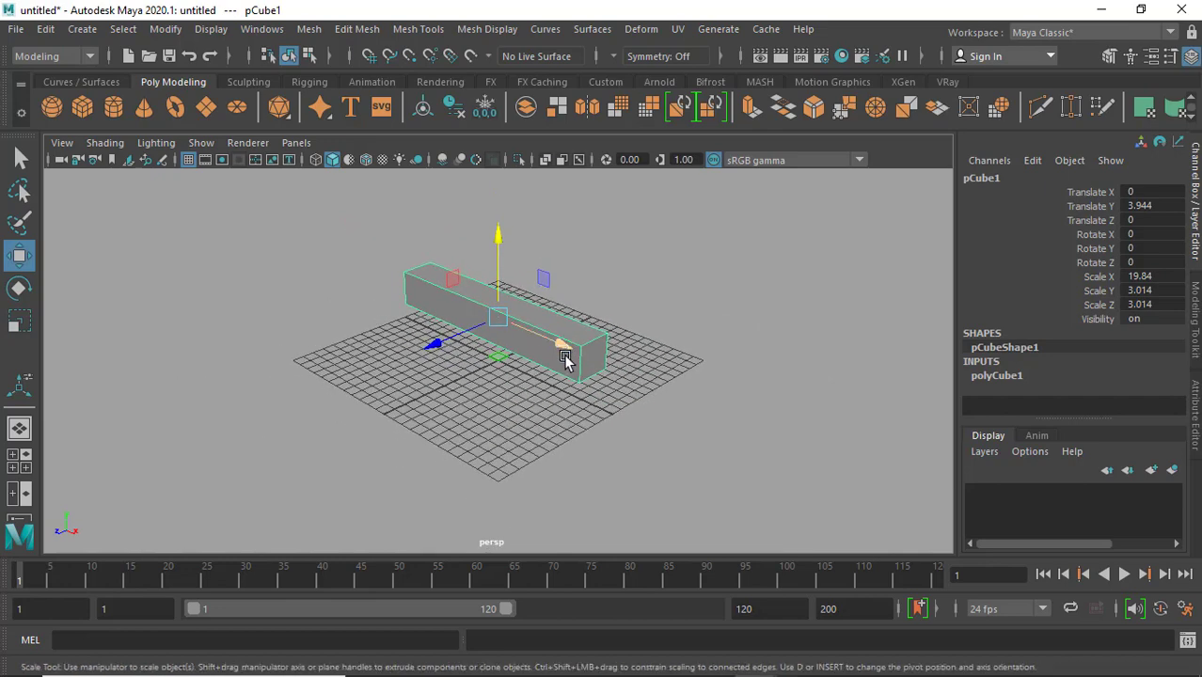
mouse_move(565, 360)
left_mouse_down()
mouse_move(551, 390)
mouse_move(465, 370)
mouse_move(576, 384)
mouse_move(518, 373)
left_mouse_up()
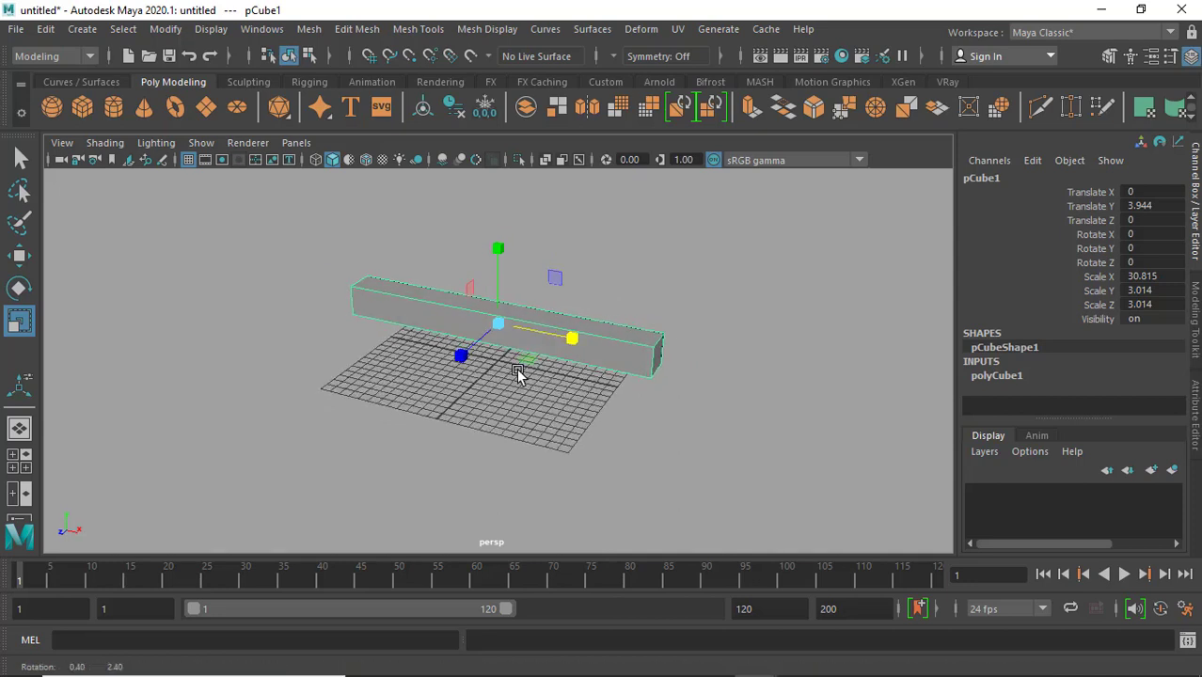
Create a polygon sphere at the origin and scale it up uniformly to 3.683
left_click(53, 109)
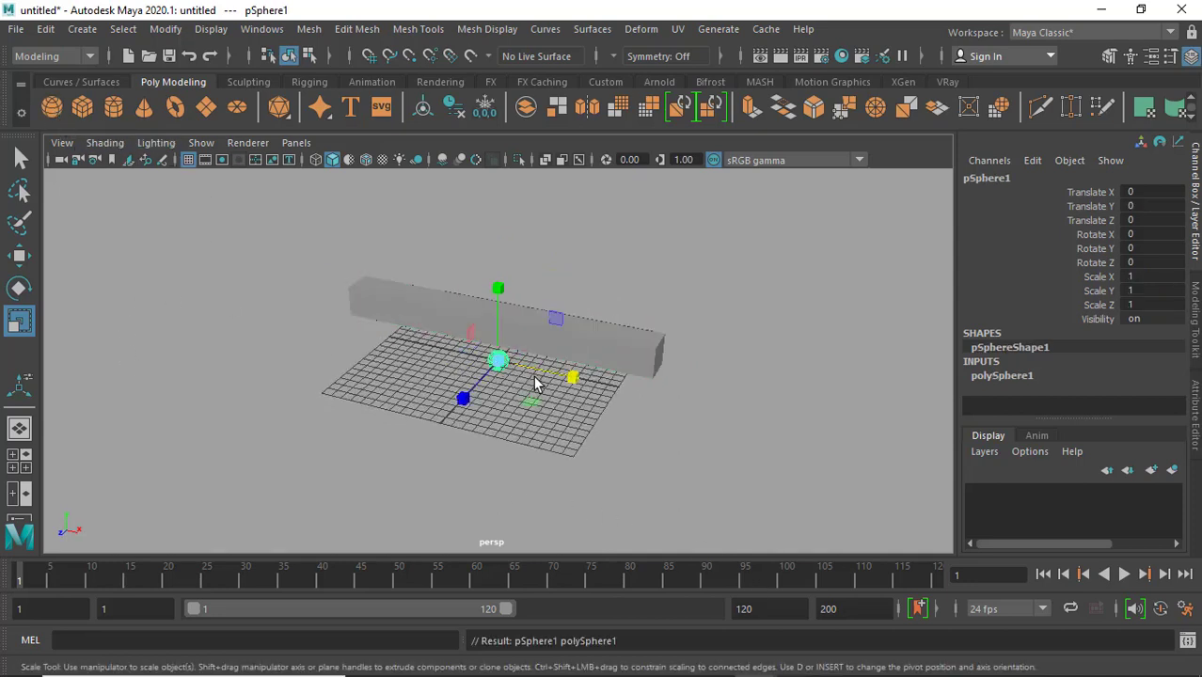
left_click_drag(498, 360, 540, 385)
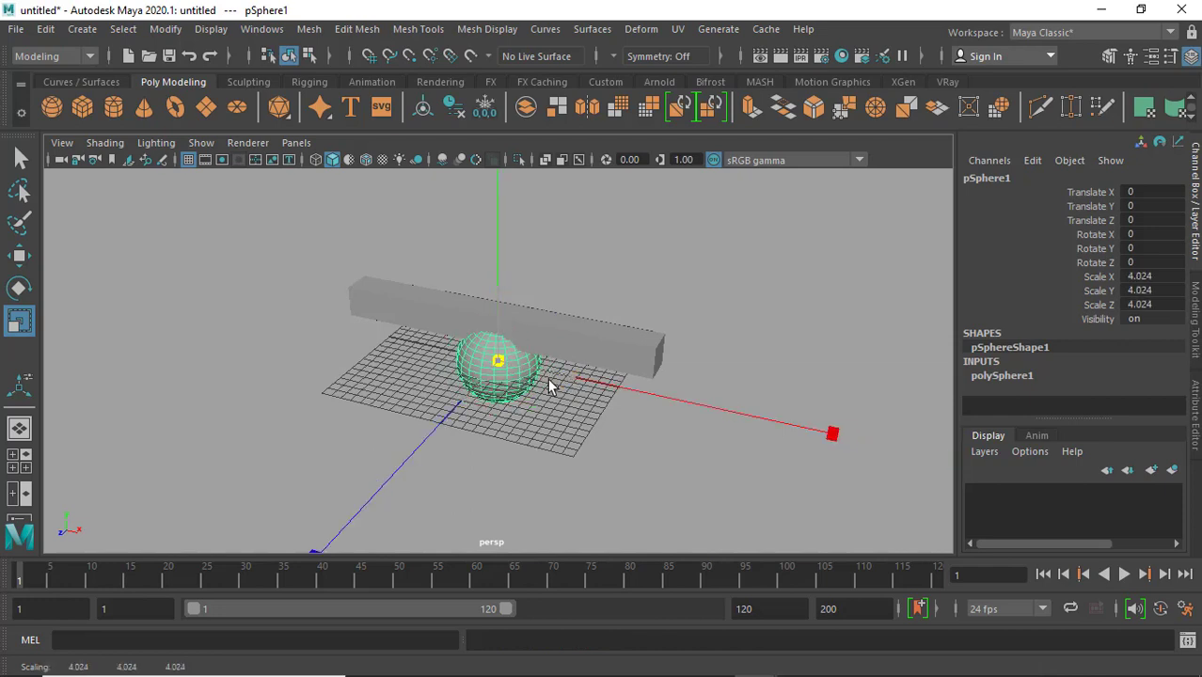
right_click_drag(538, 378, 526, 223)
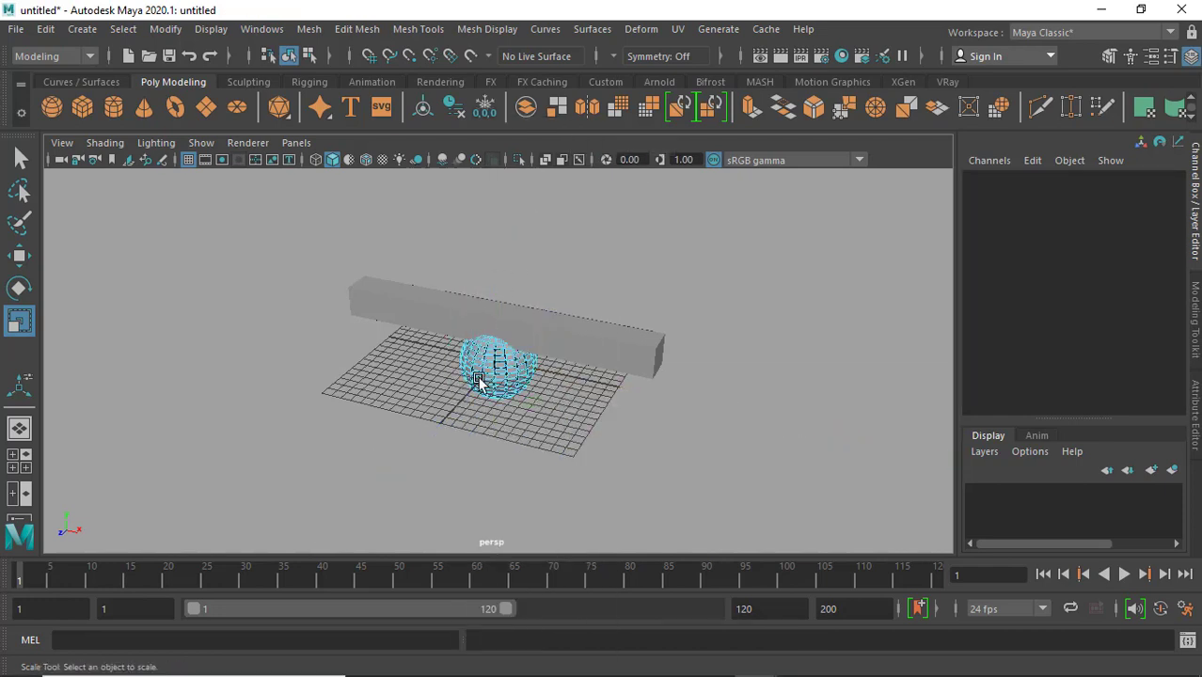
key("space")
Switch the viewport to the front view, framing the long bar
left_click(530, 385)
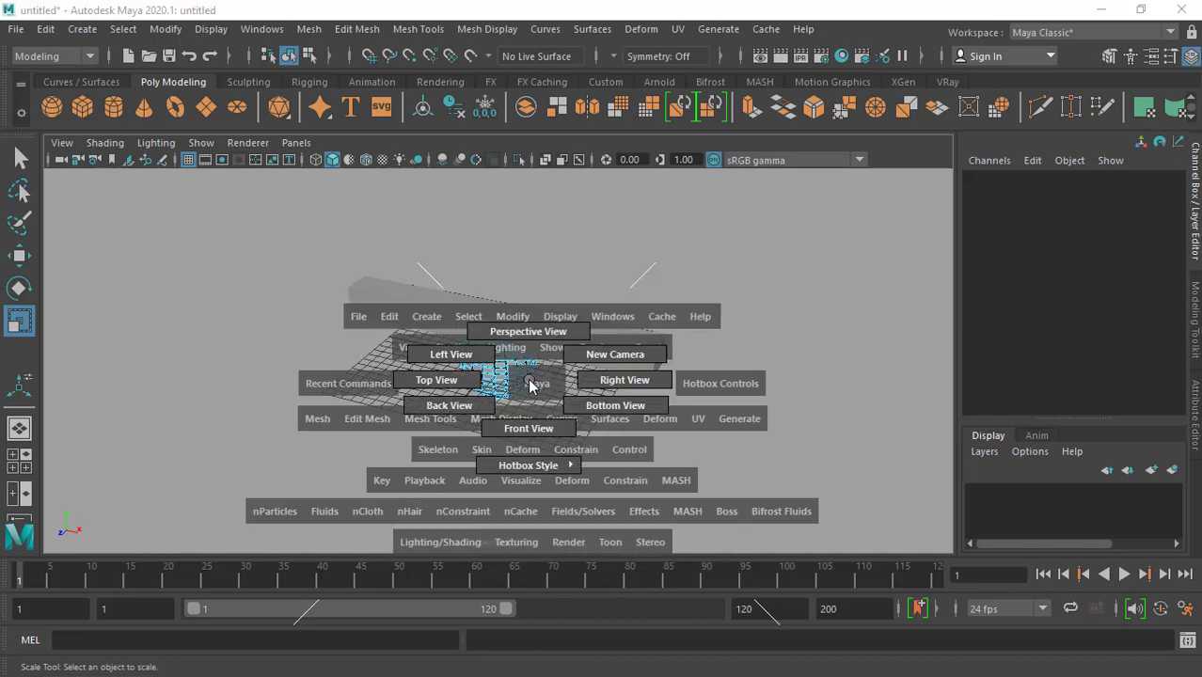
left_click_drag(529, 385, 528, 428)
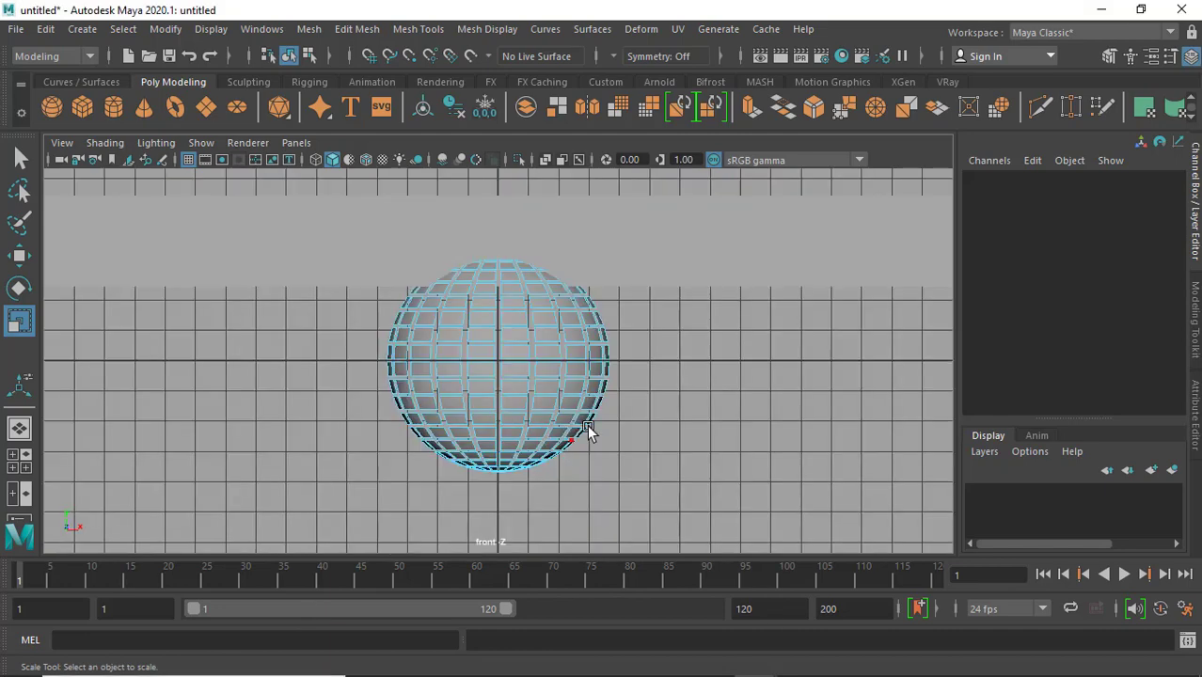
right_click_drag(689, 448, 321, 359, "alt")
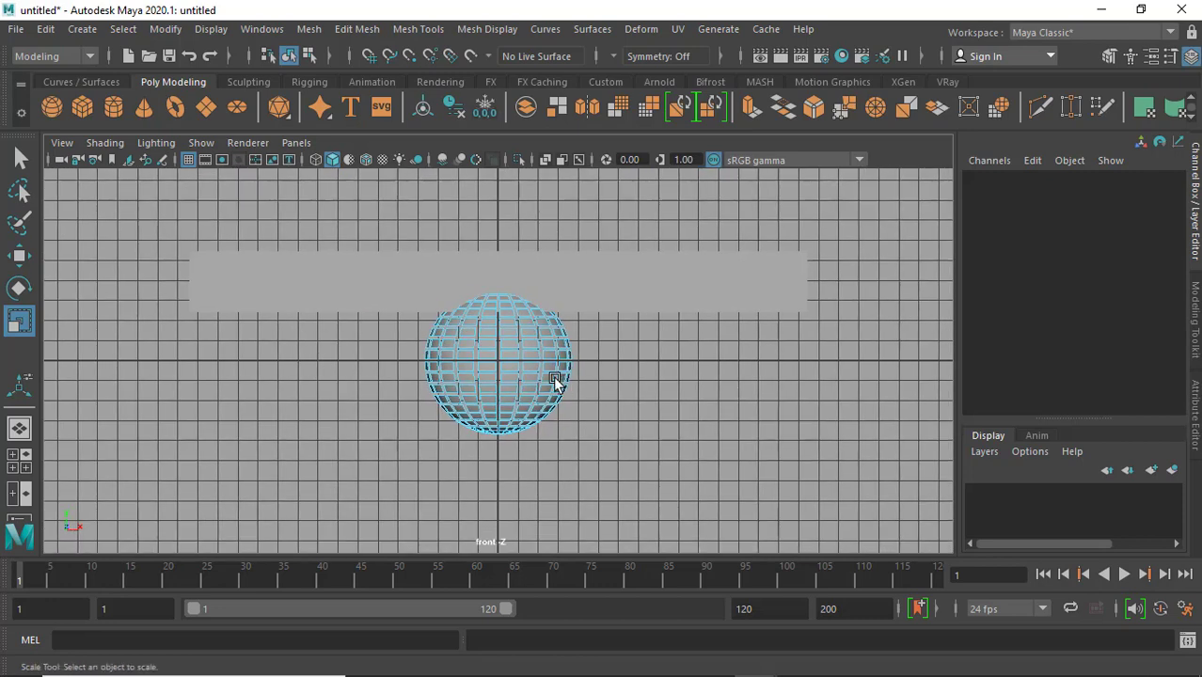
Try a soft face-level move on the sphere, then undo it back to the whole sphere
left_click(496, 388)
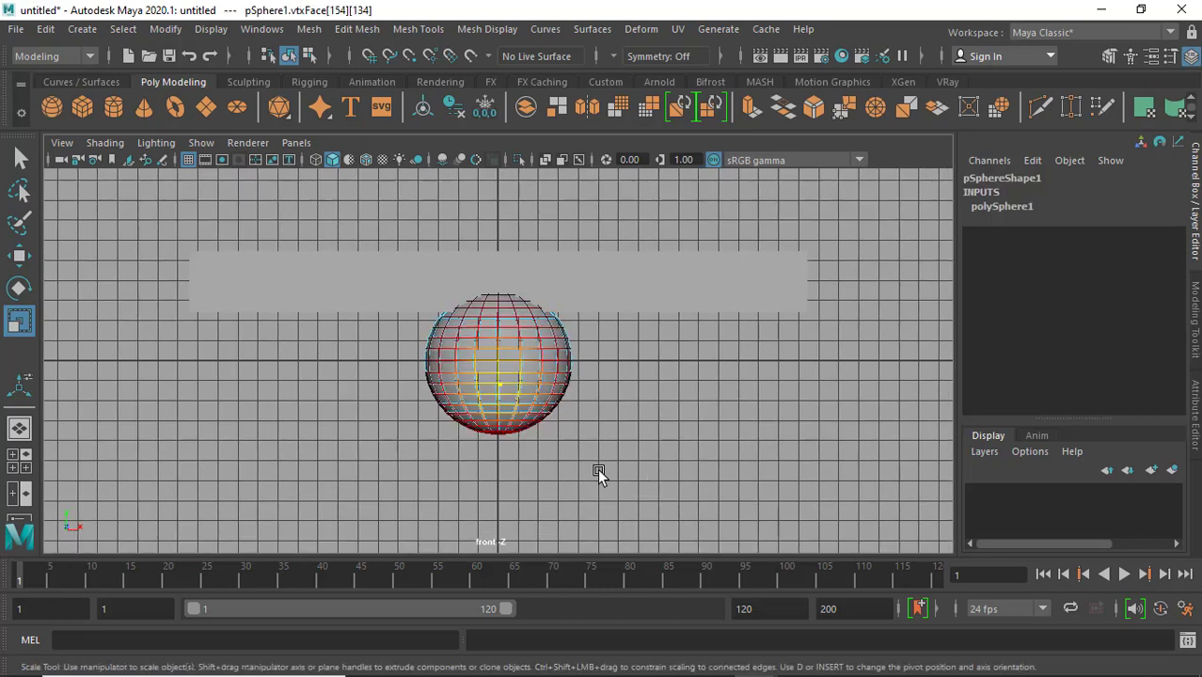
key("w")
right_click_drag(537, 381, 580, 166)
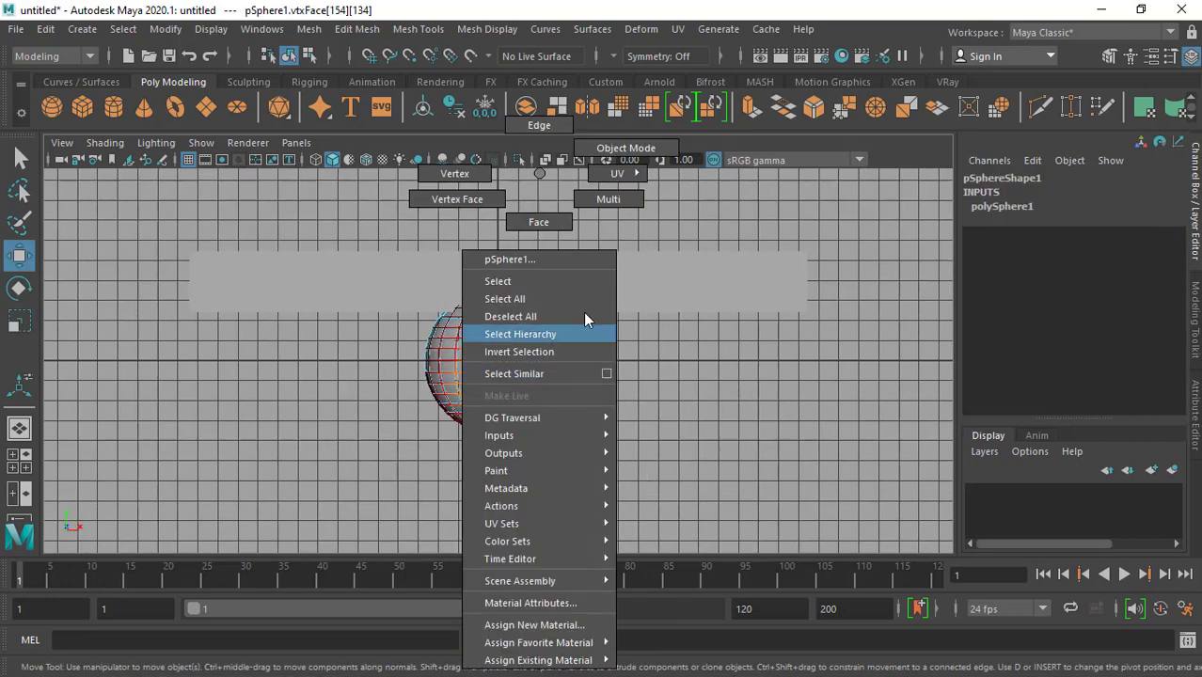
left_click(583, 147)
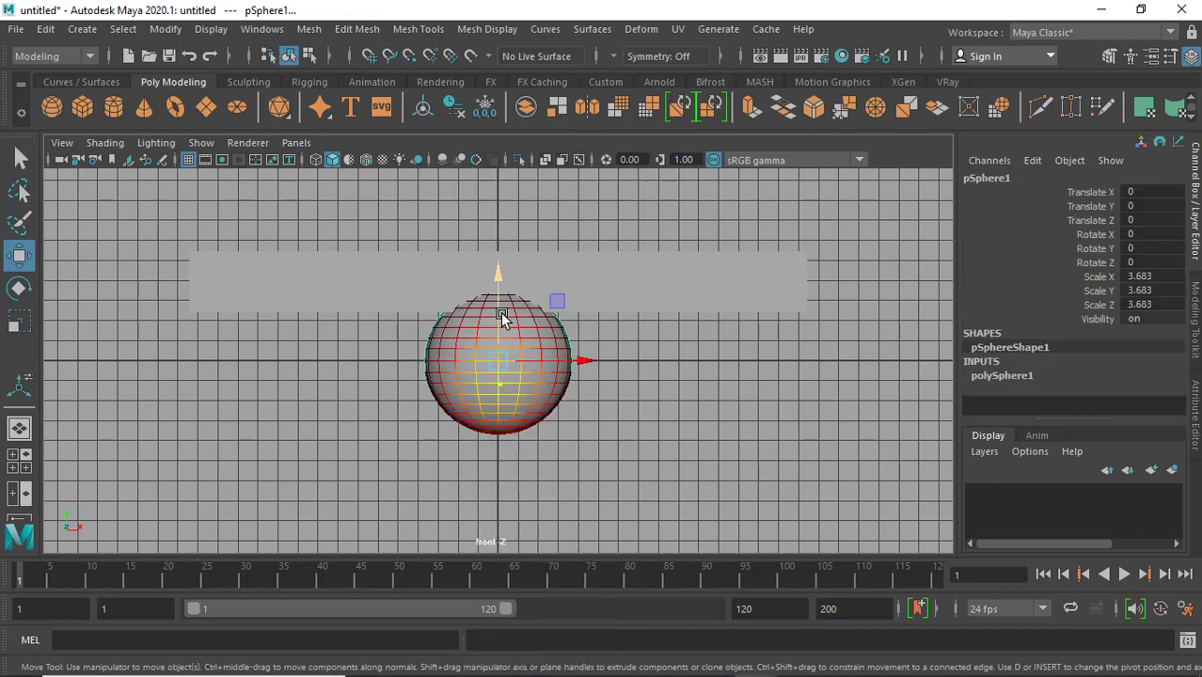
left_click_drag(499, 271, 490, 231)
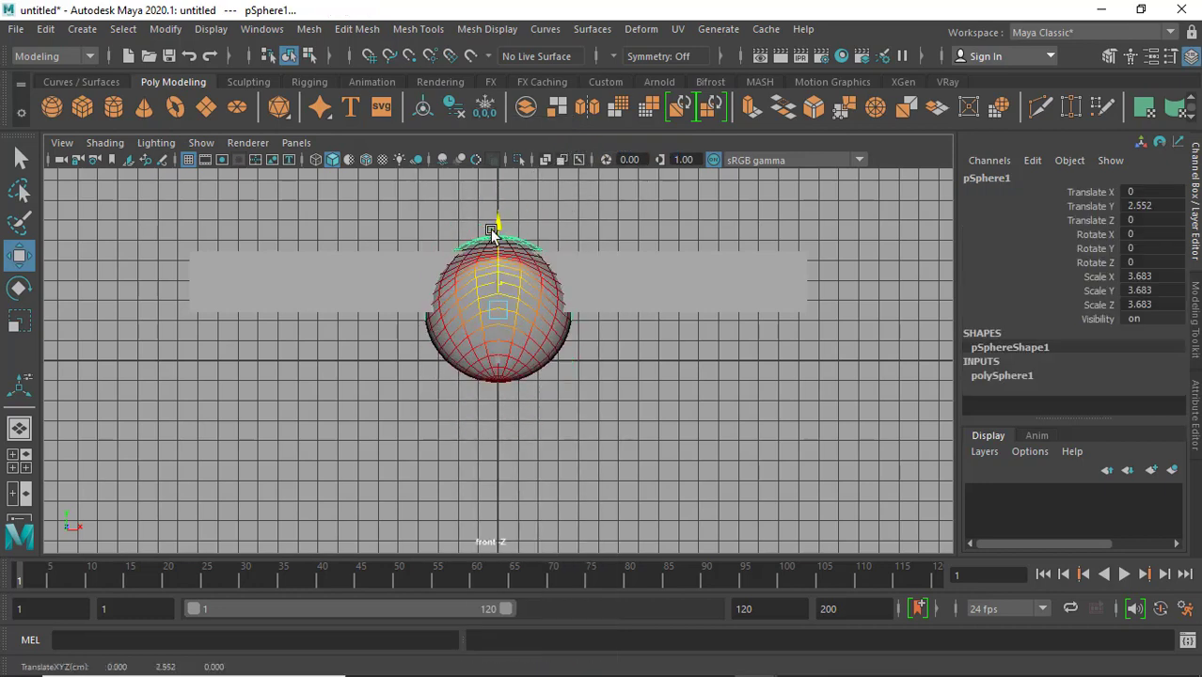
key("ctrl+z")
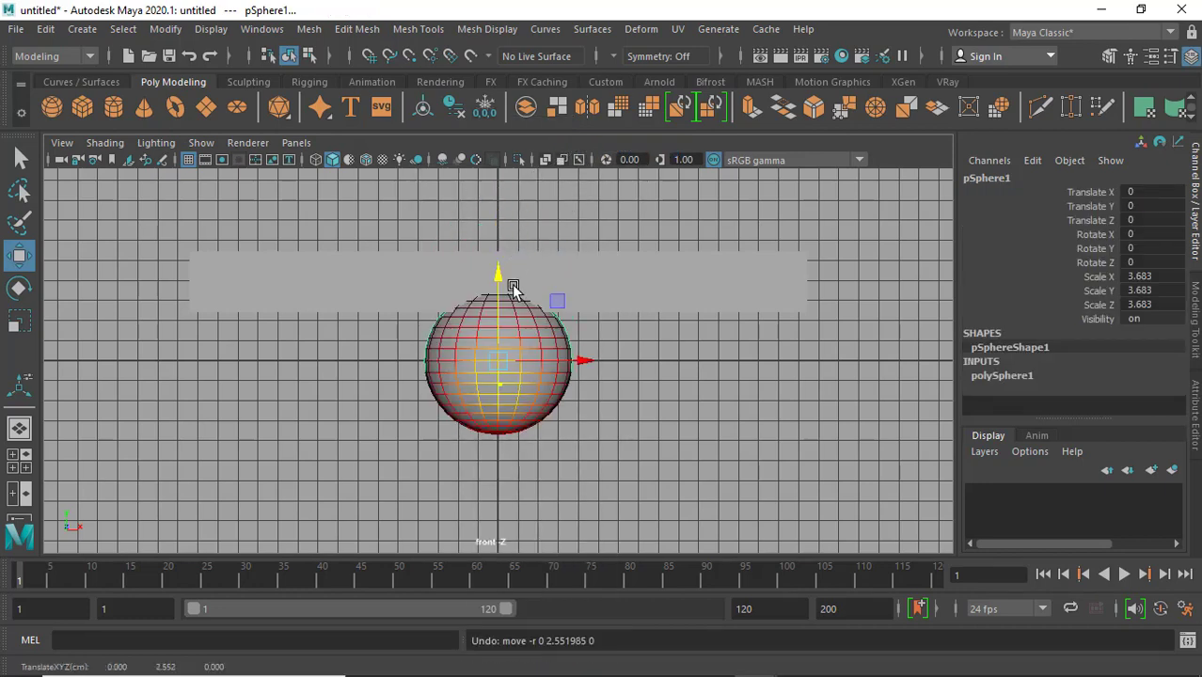
key("alt+F9")
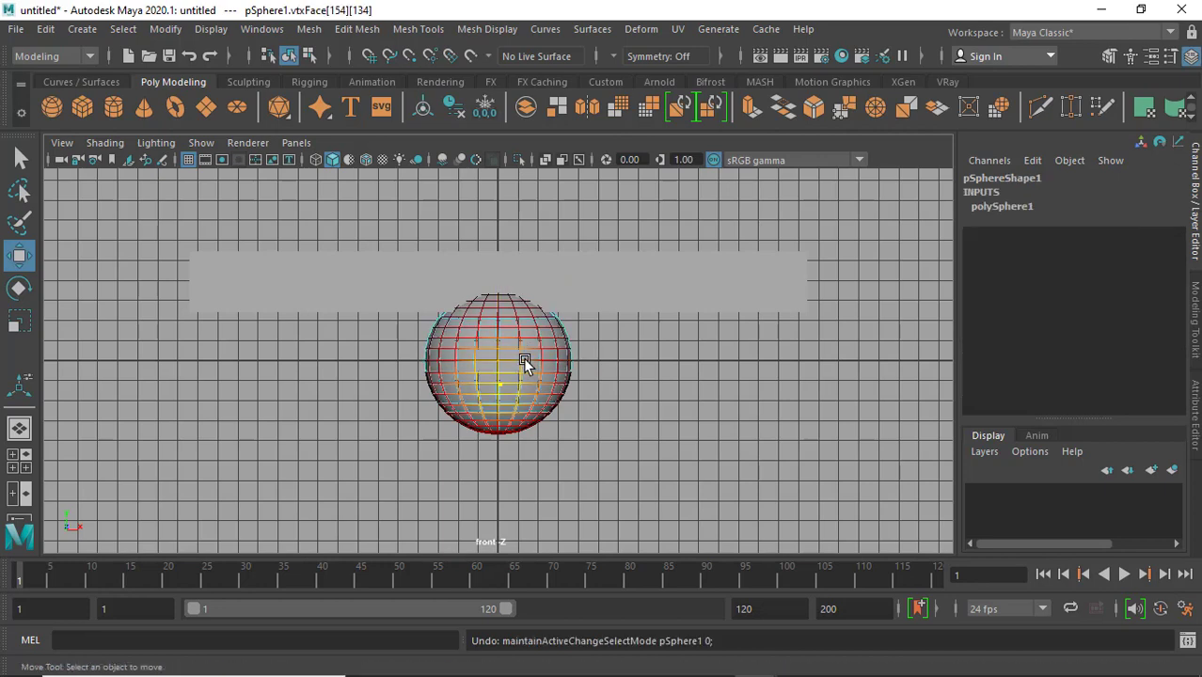
key("ctrl+z")
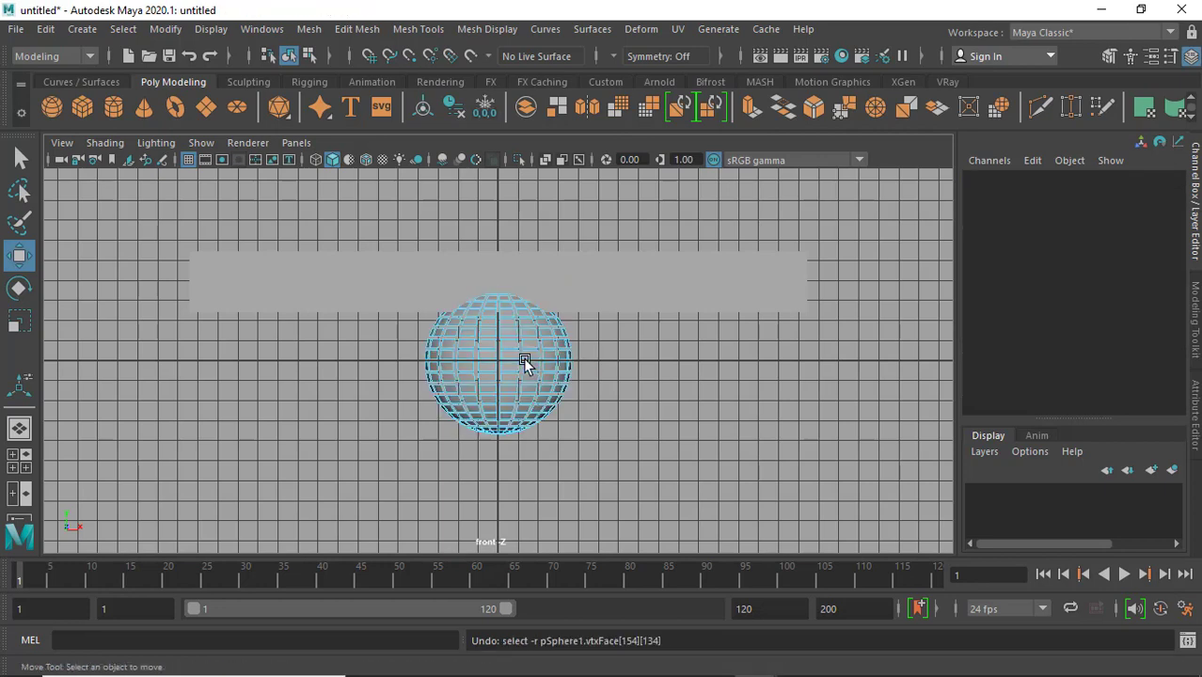
key("ctrl+z")
Raise the whole sphere to Translate Y 3.608 so it overlaps the bar
left_click_drag(499, 273, 490, 222)
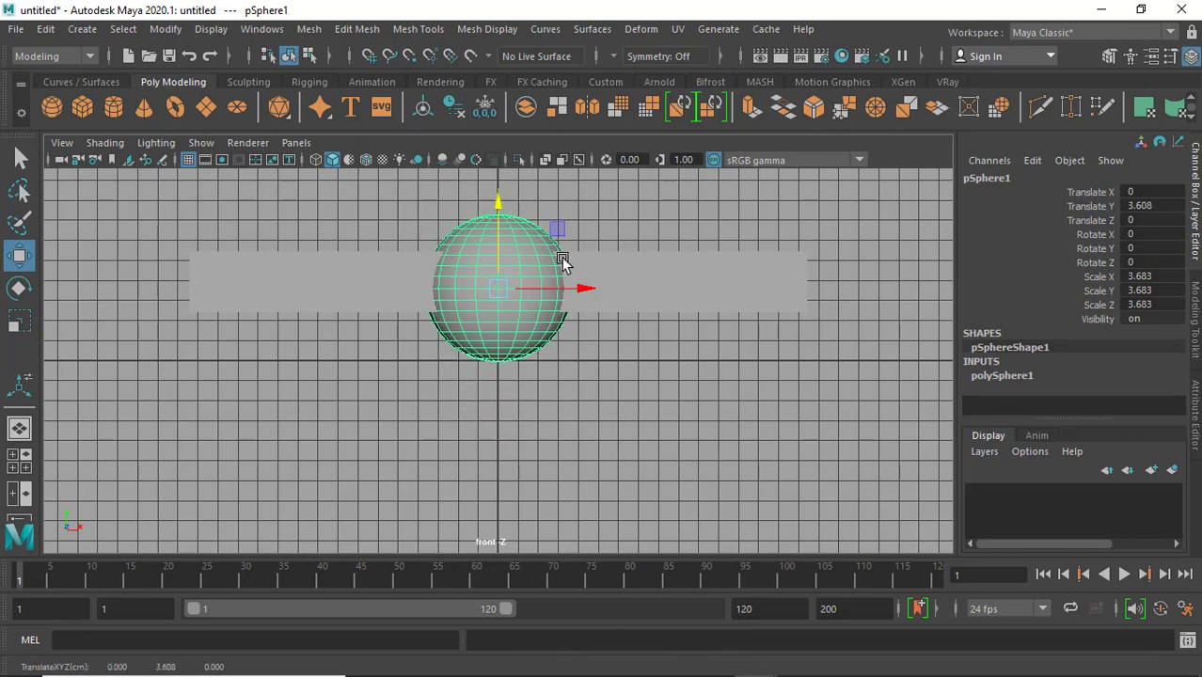
key("space")
left_click_drag(555, 261, 581, 216)
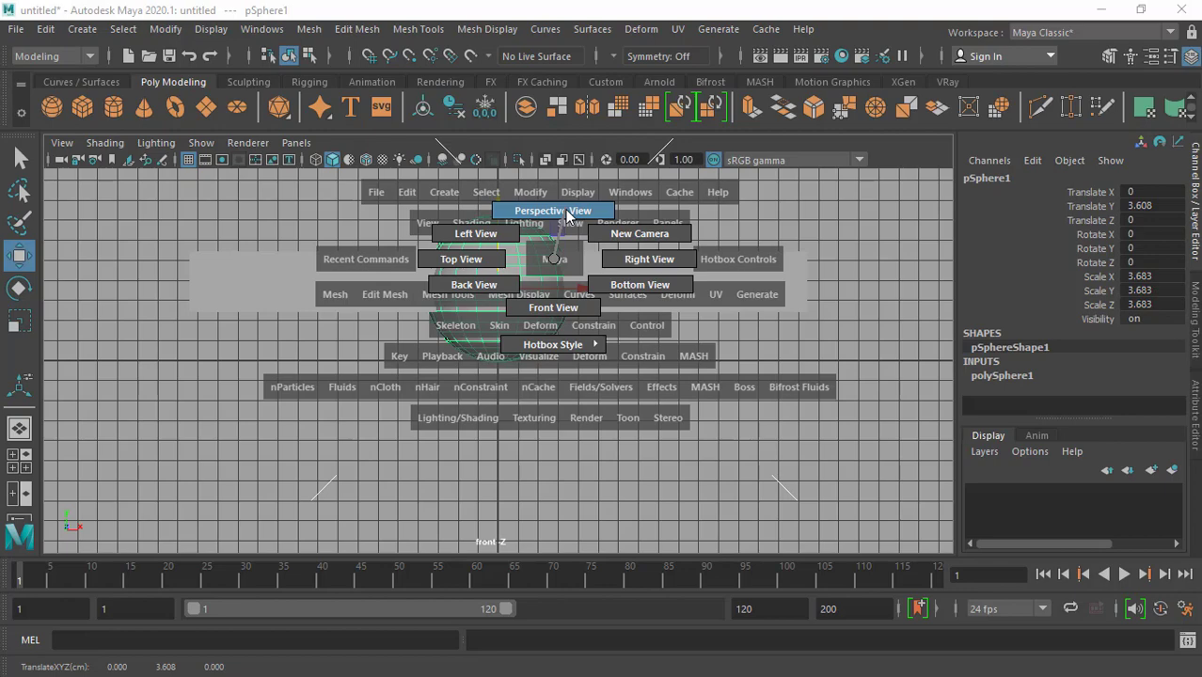
Return to the perspective view and select the long bar plus the sphere together
left_click(567, 216)
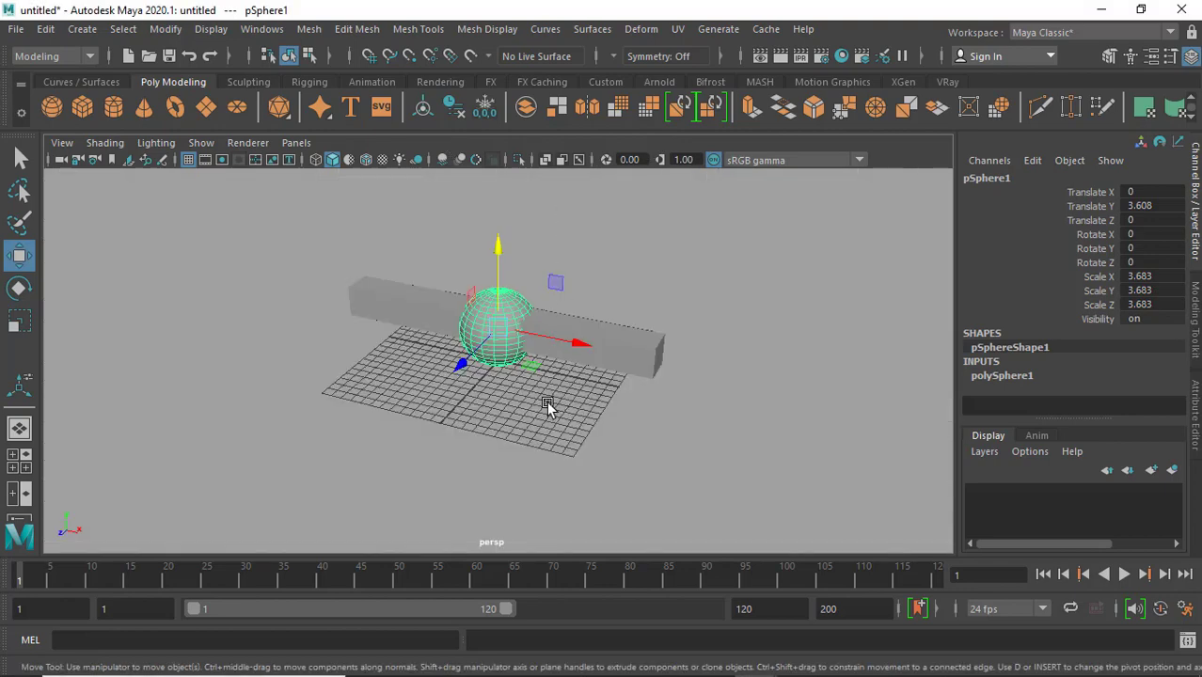
right_click_drag(493, 381, 531, 360, "alt")
left_click_drag(531, 359, 558, 328, "alt")
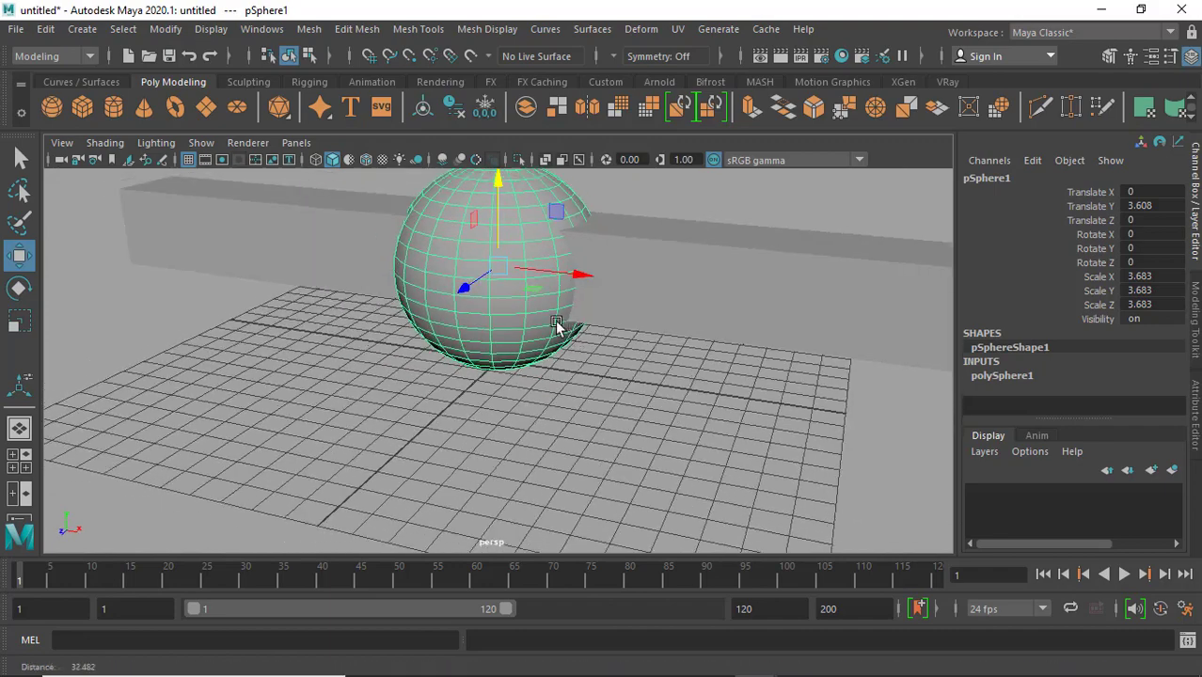
right_click_drag(558, 328, 464, 296, "alt")
mouse_move(463, 297)
left_mouse_down("alt")
mouse_move(478, 289)
mouse_move(491, 303)
mouse_move(469, 370)
mouse_move(456, 364)
left_mouse_up("alt")
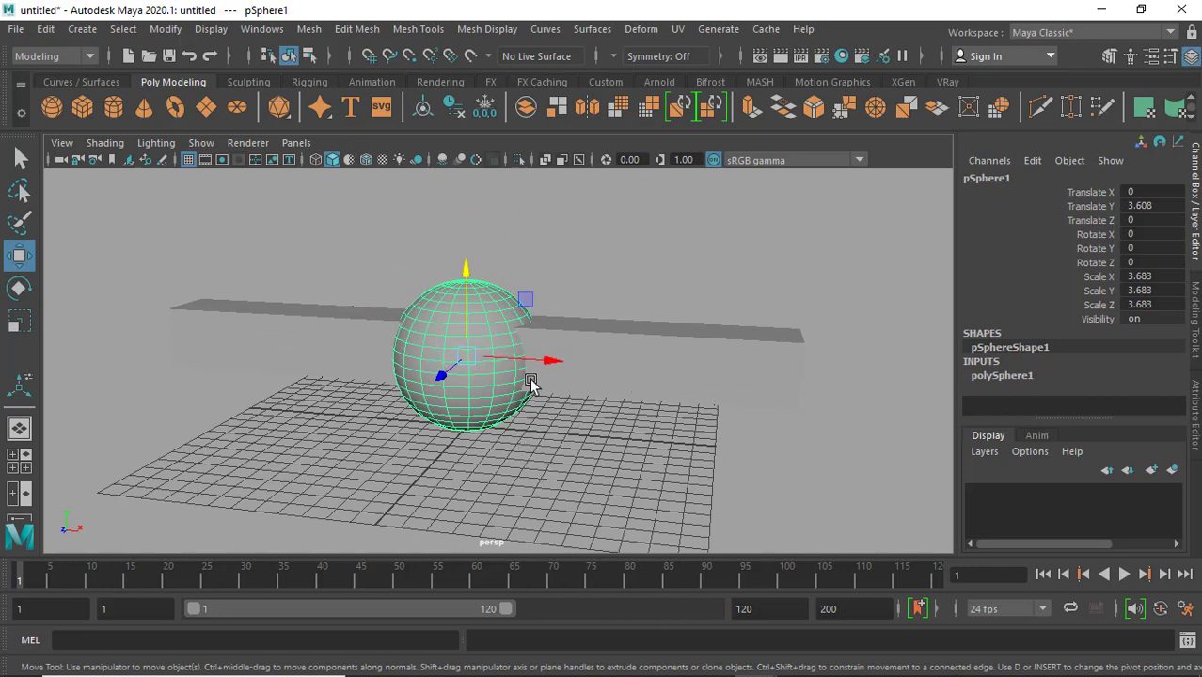
left_click(357, 333)
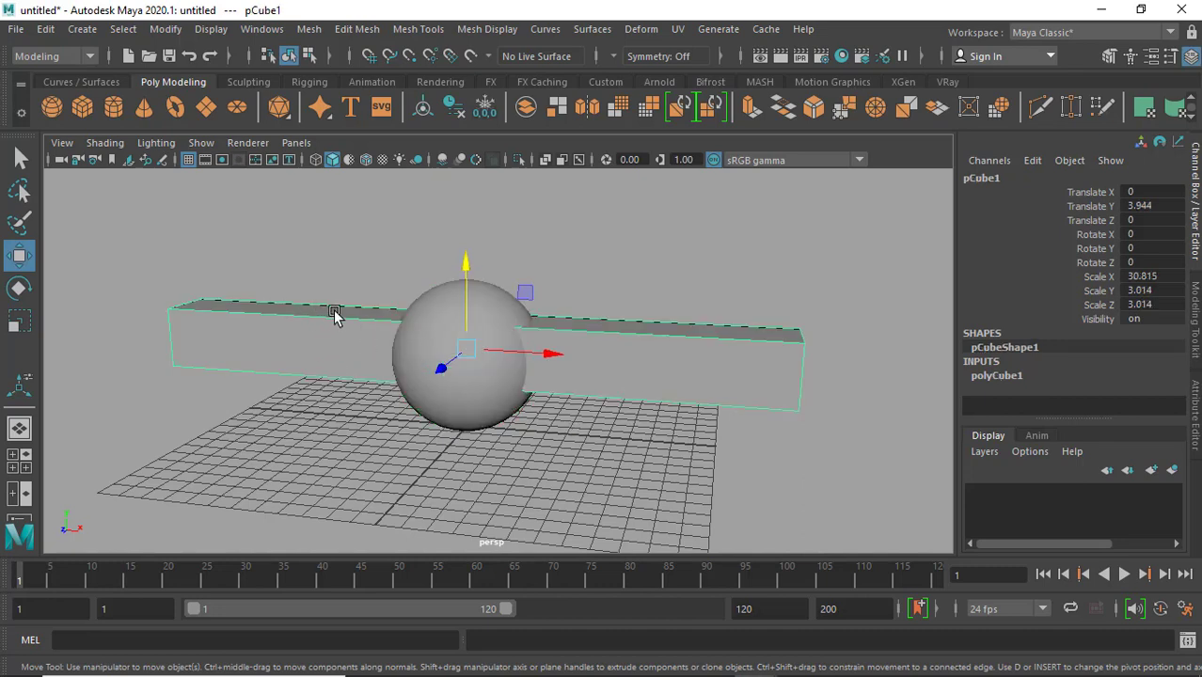
left_click(421, 348)
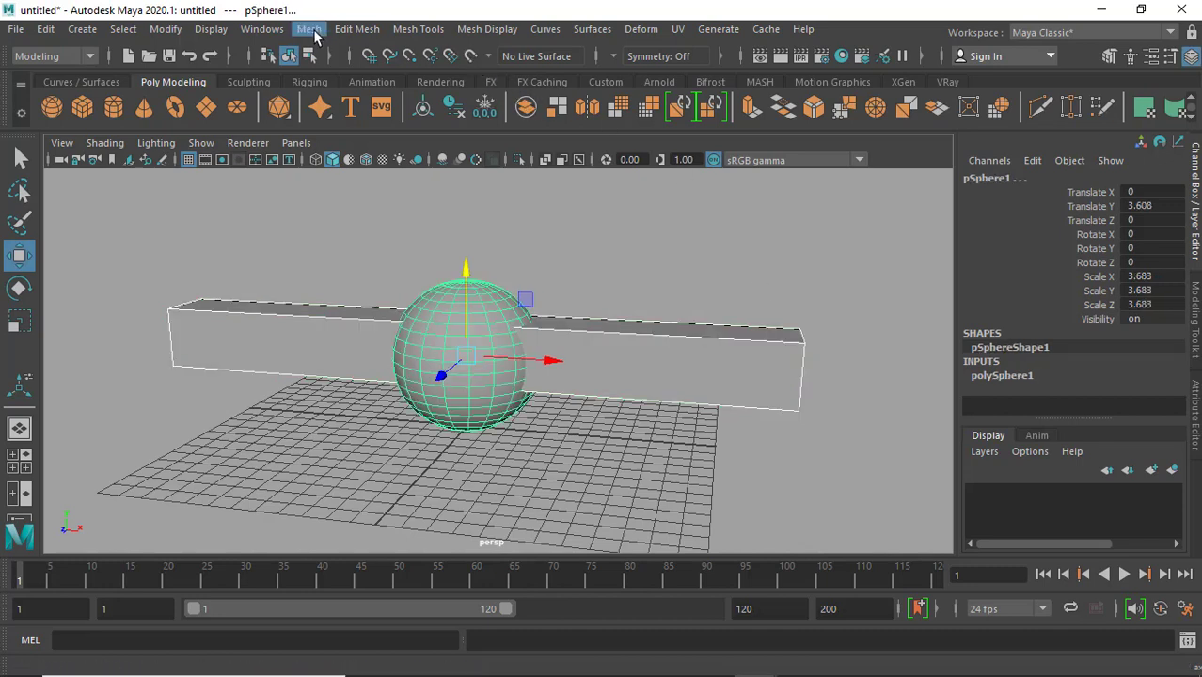
Union the sphere and bar with Mesh > Booleans > Union into pCube2, then orbit to inspect it
left_click(311, 31)
mouse_move(336, 73)
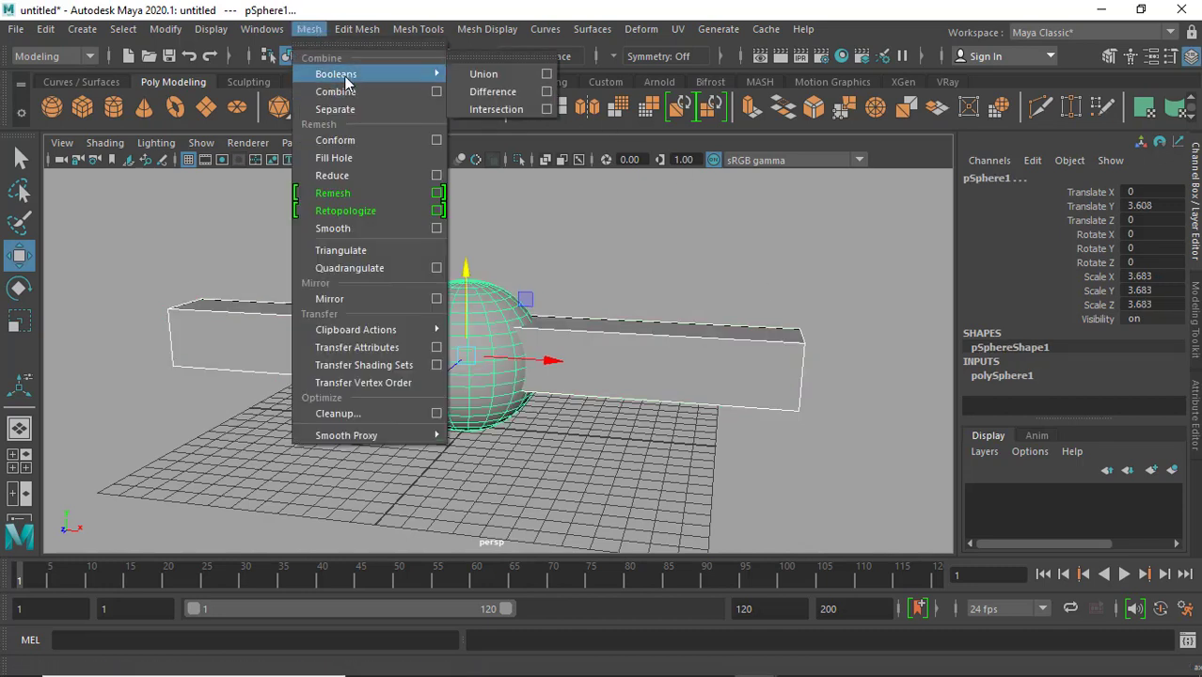
left_click(481, 74)
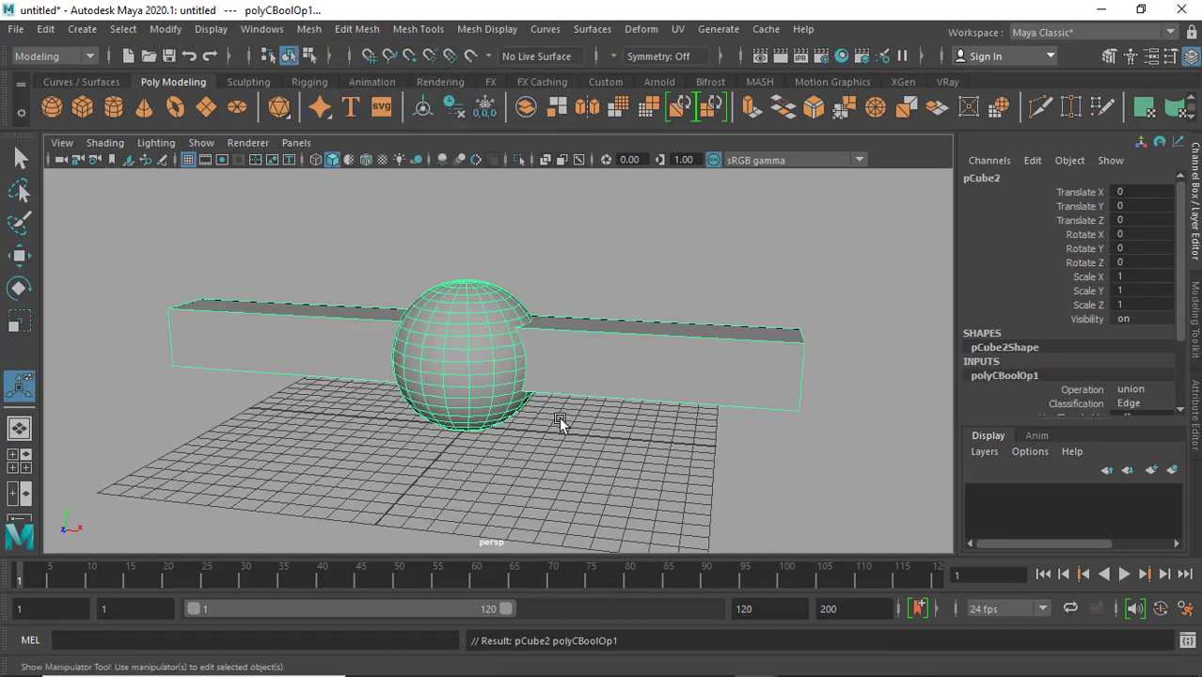
mouse_move(565, 420)
left_mouse_down("alt")
mouse_move(443, 421)
mouse_move(558, 432)
mouse_move(573, 465)
mouse_move(582, 428)
left_mouse_up("alt")
left_click(482, 228)
left_click(443, 384)
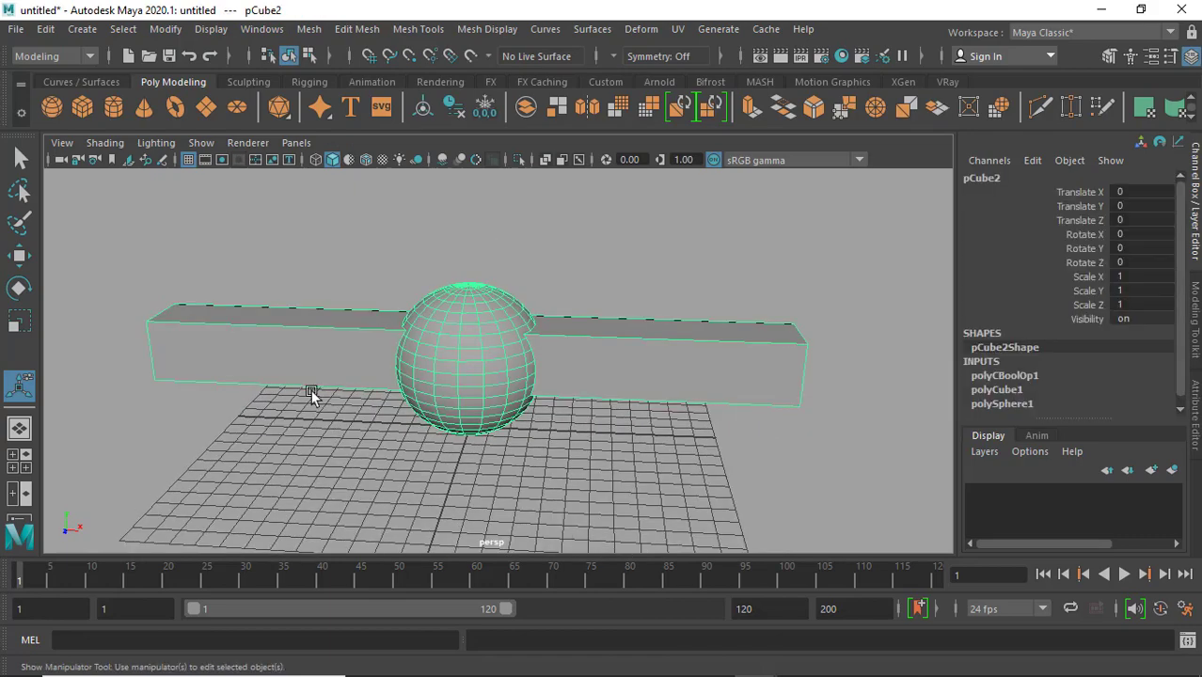
left_click(537, 418)
mouse_move(537, 419)
left_mouse_down("alt")
mouse_move(333, 397)
mouse_move(385, 463)
mouse_move(550, 384)
mouse_move(523, 485)
mouse_move(555, 411)
mouse_move(516, 411)
left_mouse_up("alt")
right_click_drag(517, 411, 509, 367, "alt")
mouse_move(509, 368)
left_mouse_down("alt")
mouse_move(630, 351)
mouse_move(518, 330)
mouse_move(391, 363)
mouse_move(416, 397)
left_mouse_up("alt")
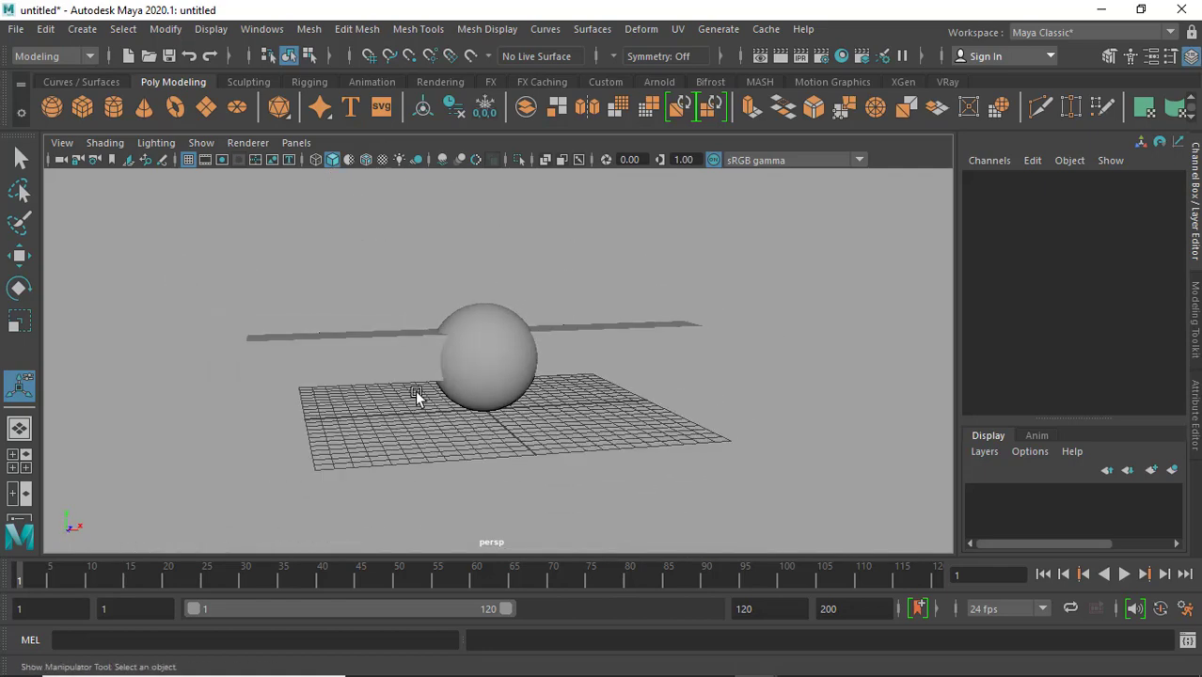
left_click(489, 351)
key("w")
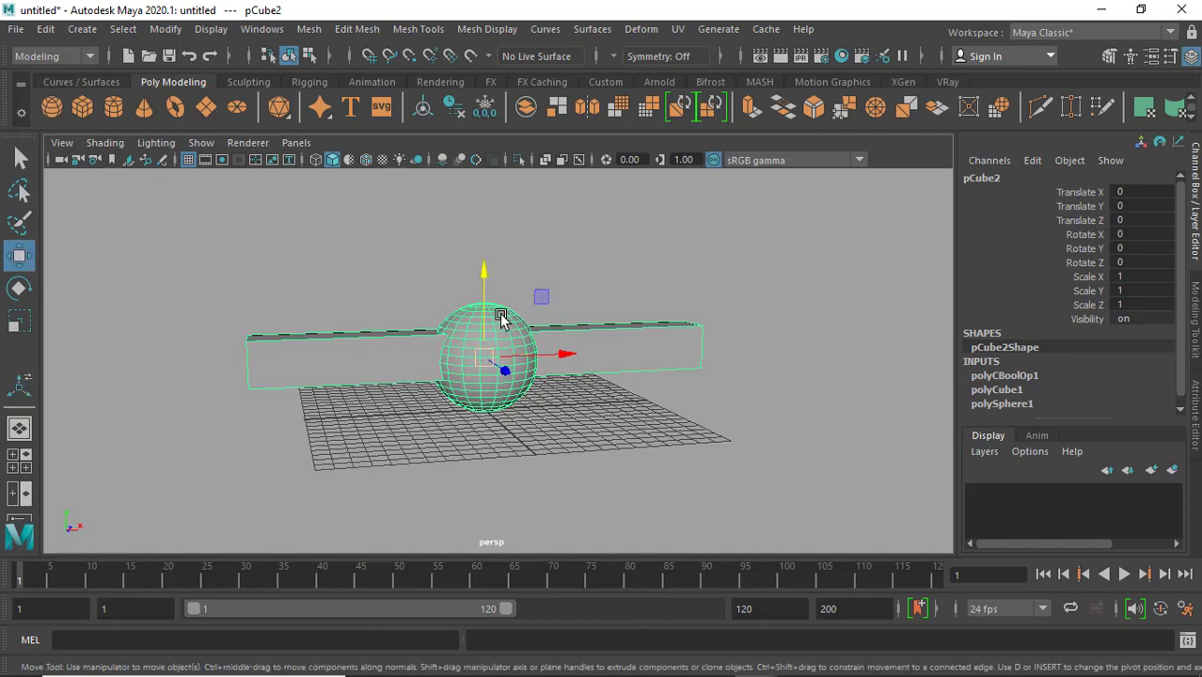
mouse_move(486, 274)
left_mouse_down()
mouse_move(437, 289)
mouse_move(443, 274)
left_mouse_up()
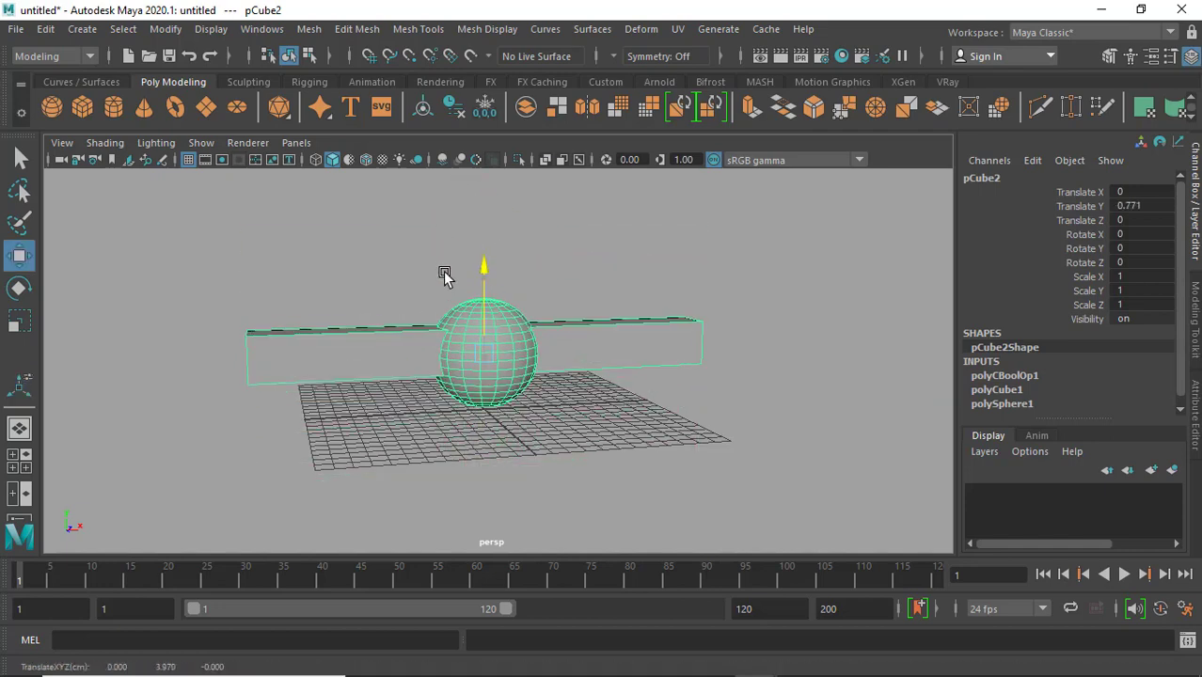
mouse_move(537, 349)
left_mouse_down()
mouse_move(550, 331)
mouse_move(595, 338)
mouse_move(524, 349)
mouse_move(690, 411)
mouse_move(536, 362)
left_mouse_up()
key("ctrl+z")
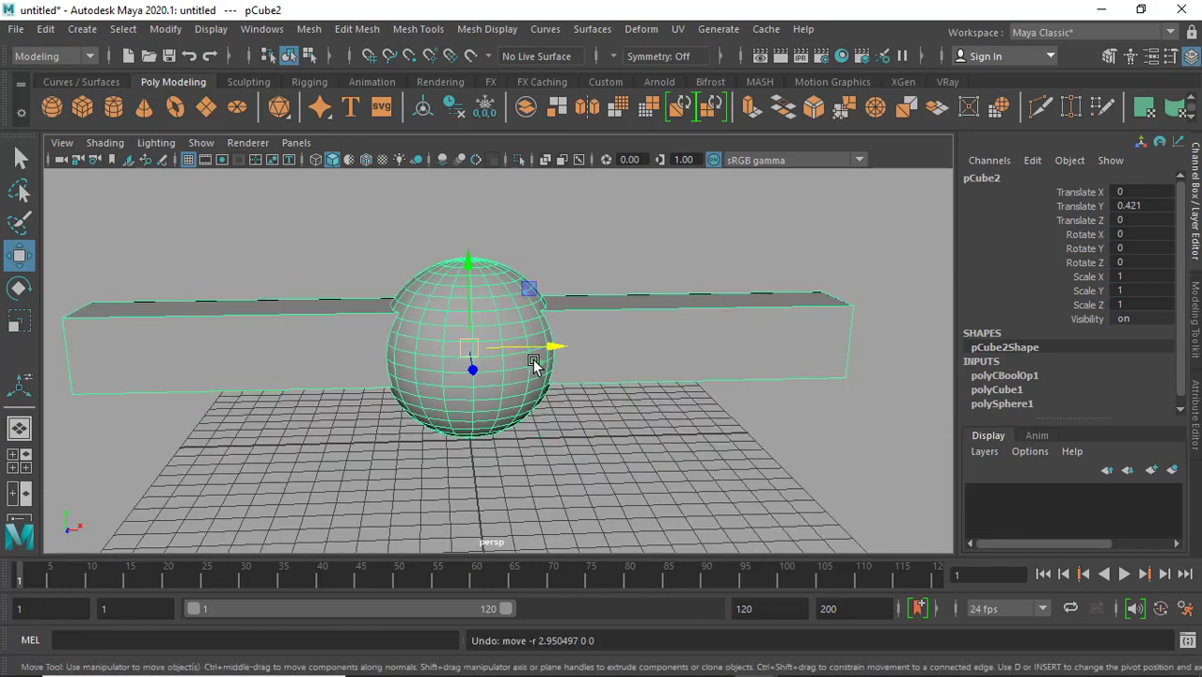
key("ctrl+z")
key("ctrl+z")
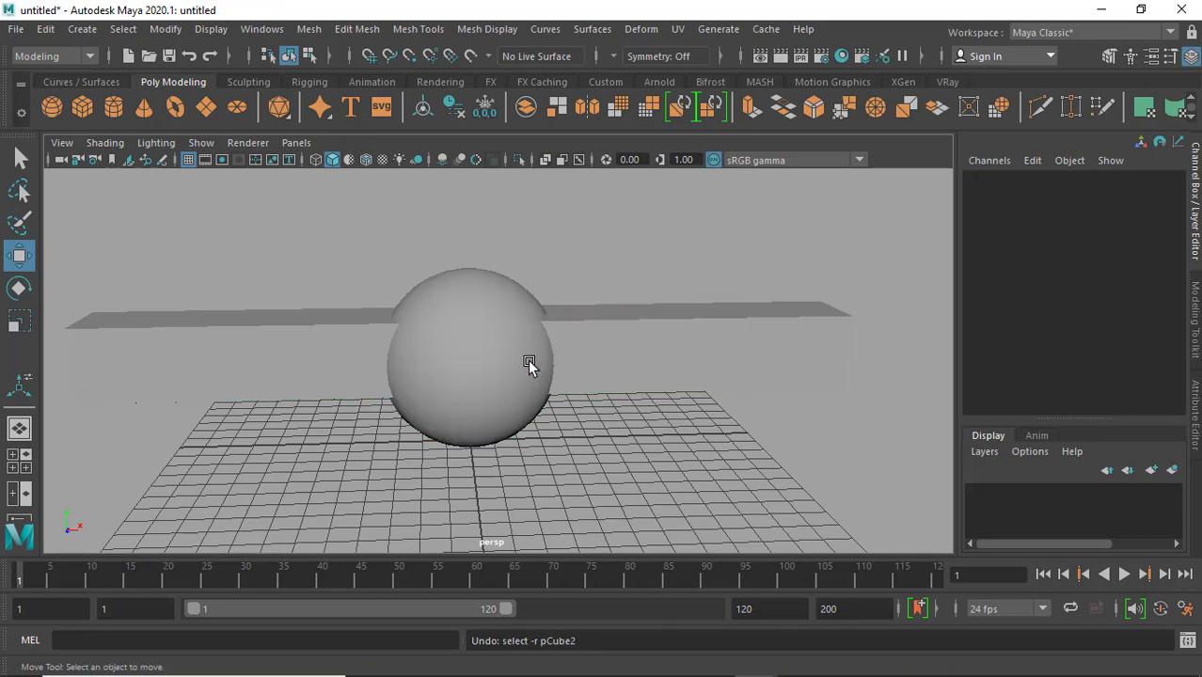
key("ctrl+z")
key("ctrl+z")
key("ctrl+z")
key("ctrl+z")
key("ctrl+z")
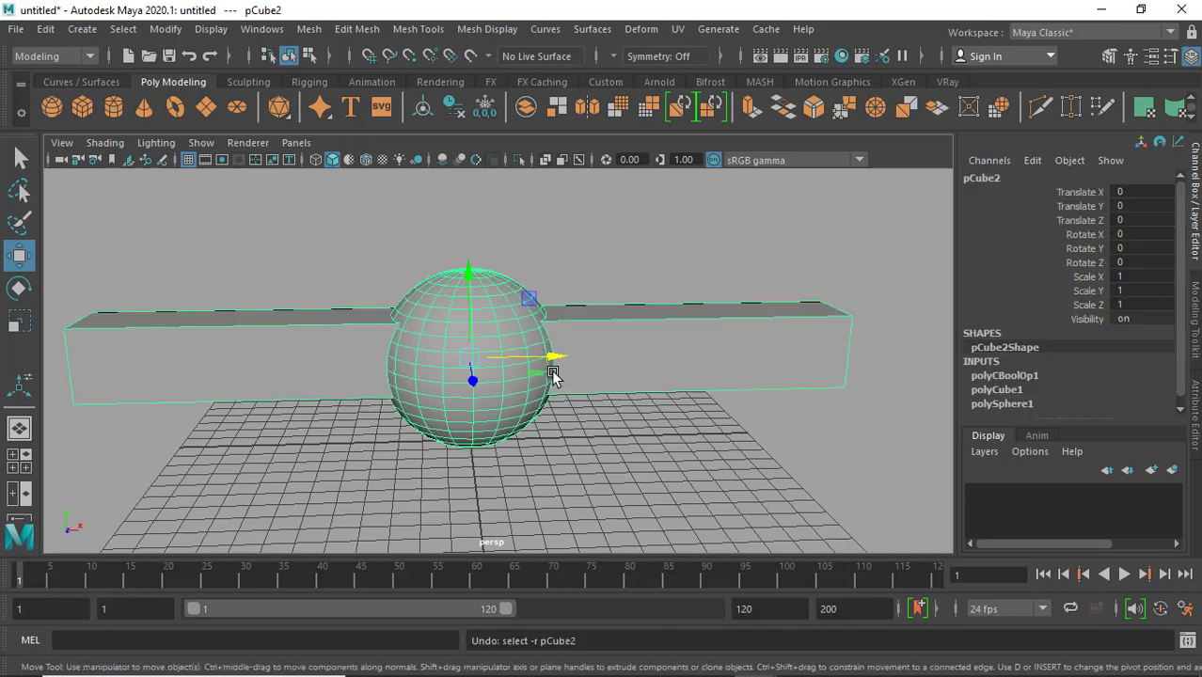
key("ctrl+z")
key("ctrl+z")
key("ctrl+z")
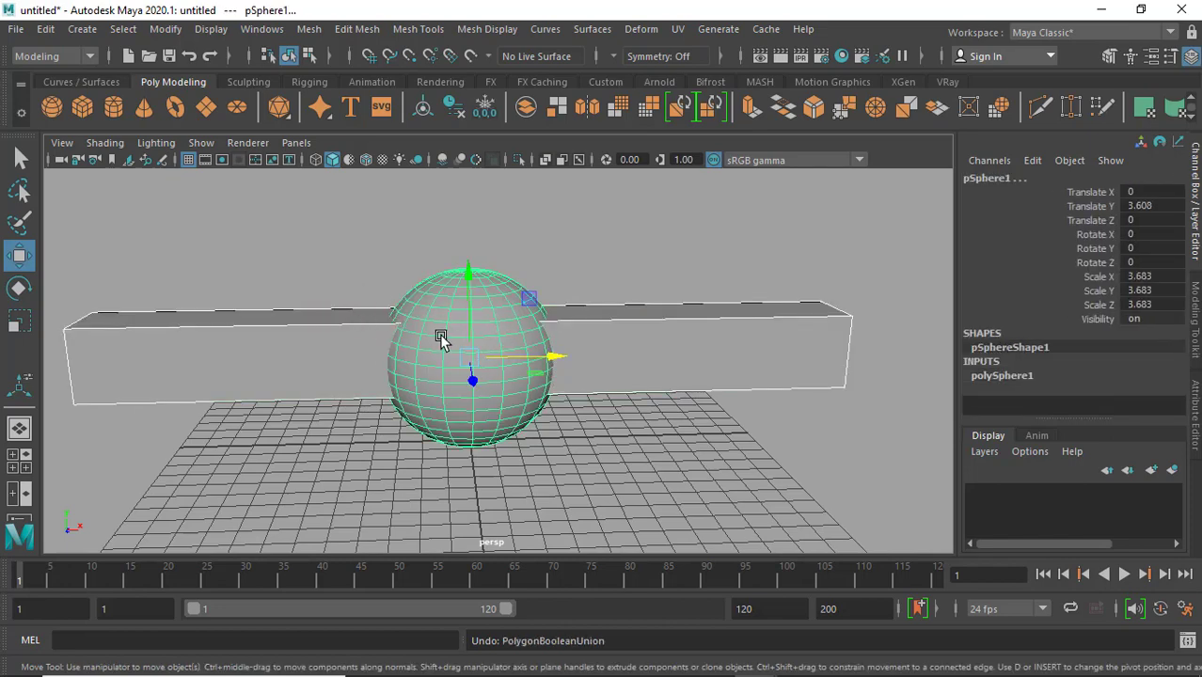
Orbit around the separated sphere and bar, deselect the sphere and select the long box
mouse_move(447, 336)
left_mouse_down("alt")
mouse_move(415, 346)
mouse_move(375, 233)
mouse_move(400, 346)
mouse_move(448, 333)
mouse_move(327, 317)
mouse_move(408, 352)
left_mouse_up("alt")
left_click(376, 233)
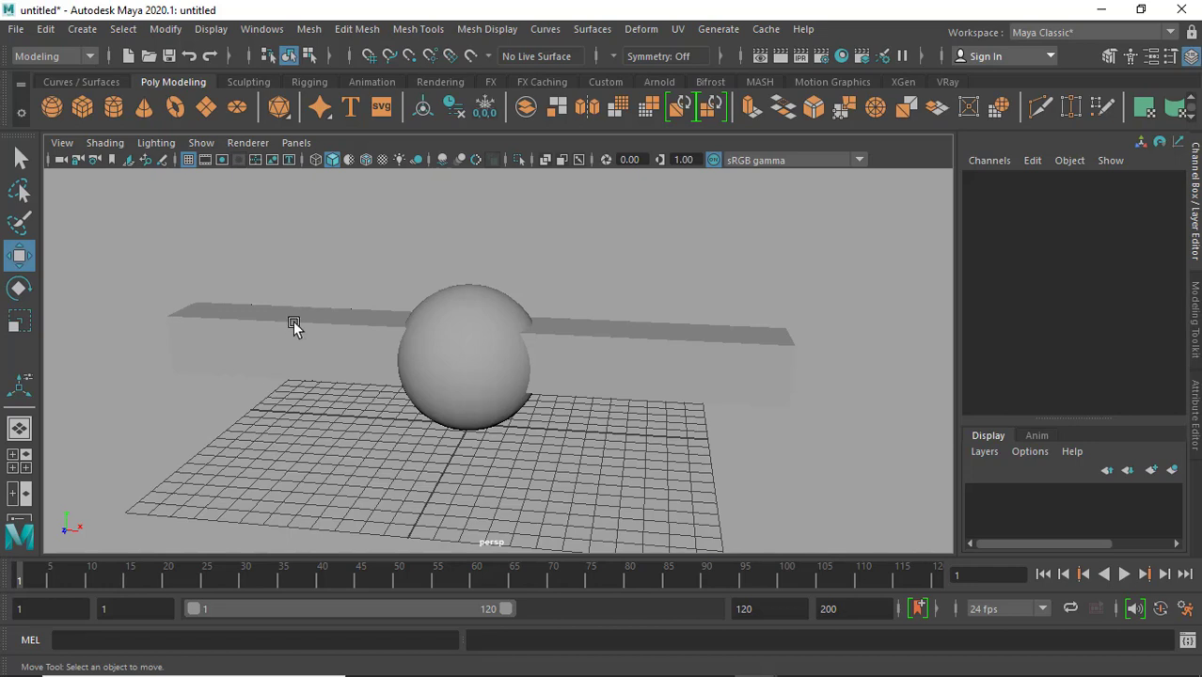
left_click(293, 321)
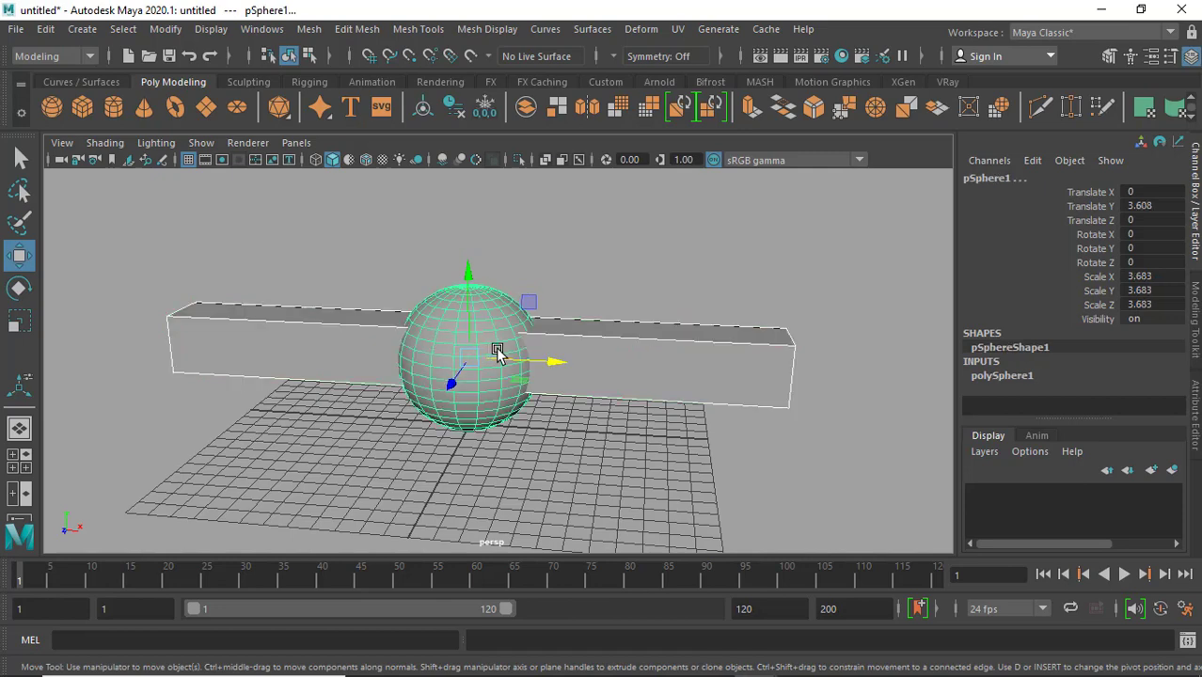
mouse_move(317, 344)
left_mouse_down("alt")
mouse_move(472, 325)
mouse_move(317, 343)
mouse_move(329, 360)
mouse_move(335, 336)
left_mouse_up("alt")
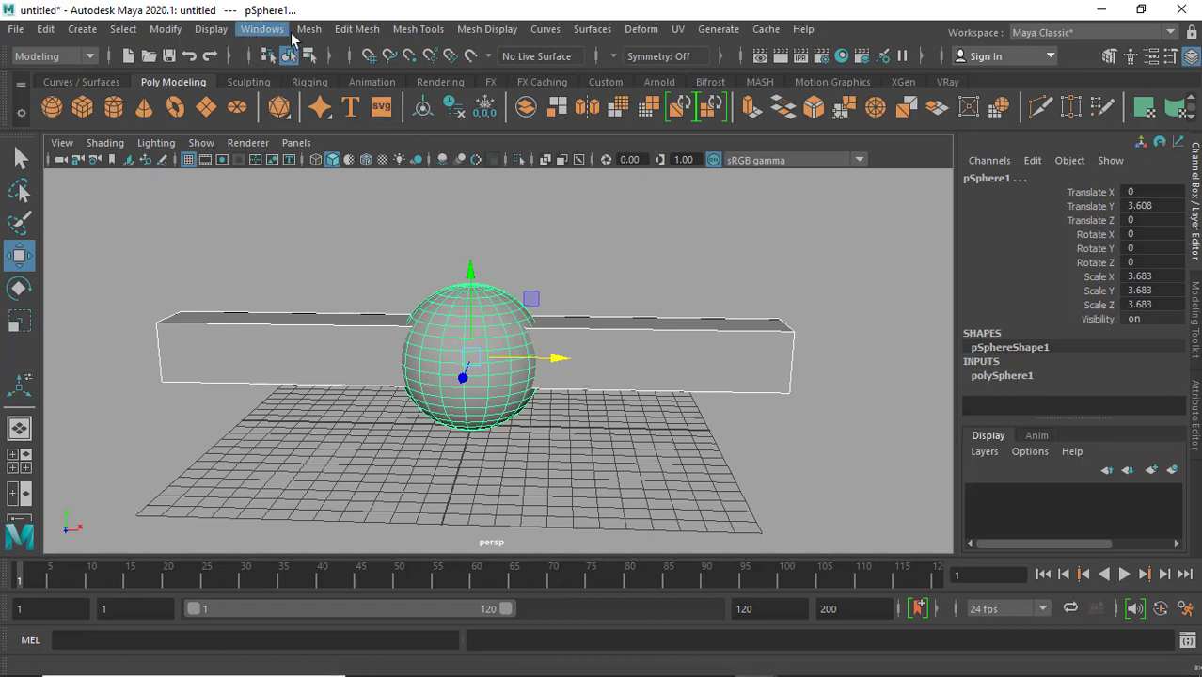
left_click(305, 33)
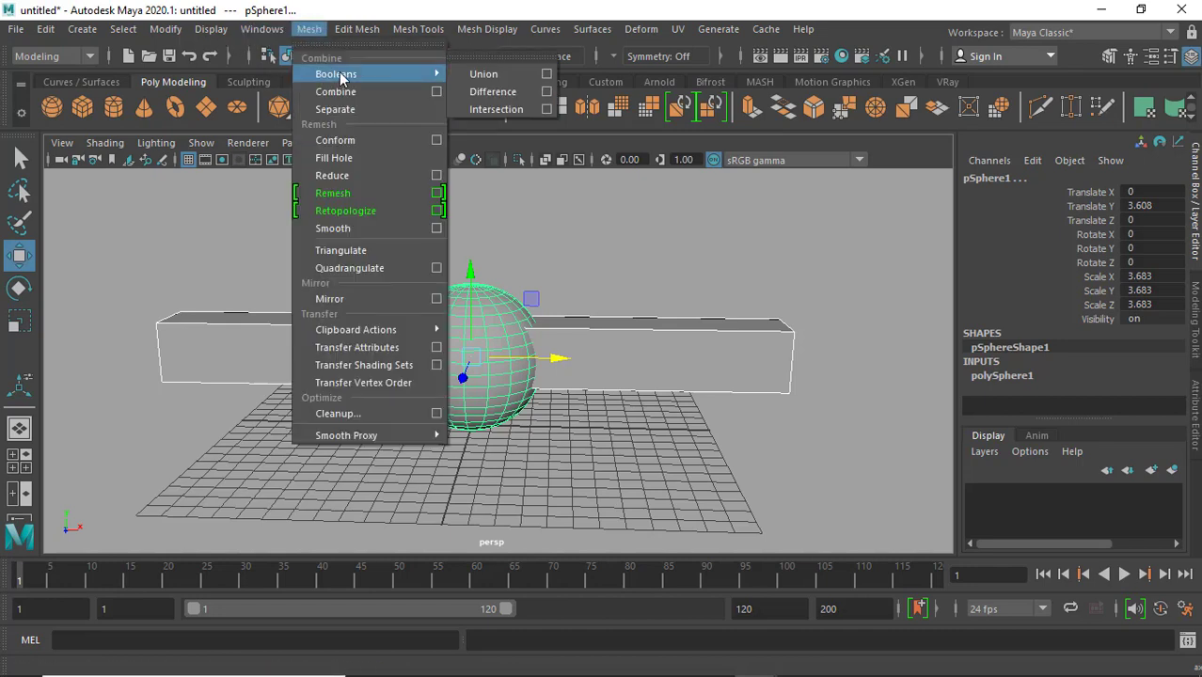
mouse_move(336, 73)
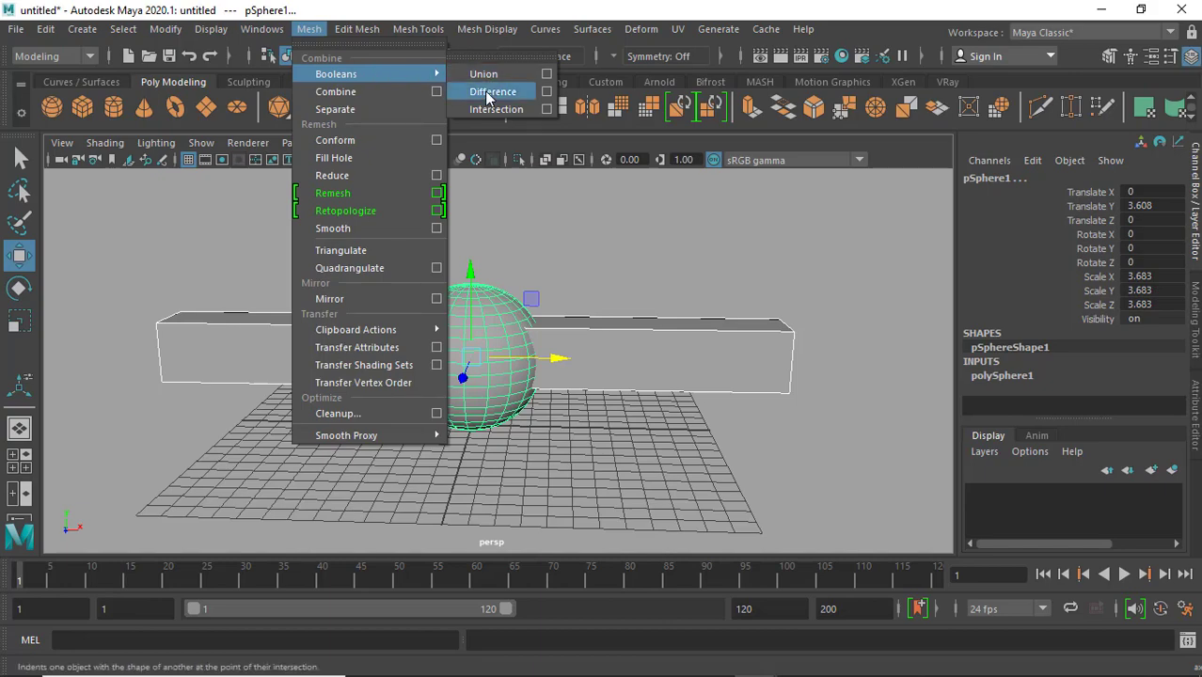
left_click(488, 94)
mouse_move(480, 350)
left_mouse_down("alt")
mouse_move(464, 311)
mouse_move(585, 327)
mouse_move(349, 314)
mouse_move(408, 336)
mouse_move(518, 306)
mouse_move(609, 328)
mouse_move(443, 335)
mouse_move(643, 401)
mouse_move(402, 388)
mouse_move(428, 424)
mouse_move(535, 351)
left_mouse_up("alt")
right_click_drag(566, 370, 406, 319, "alt")
mouse_move(406, 319)
left_mouse_down("alt")
mouse_move(558, 336)
mouse_move(236, 337)
mouse_move(444, 335)
left_mouse_up("alt")
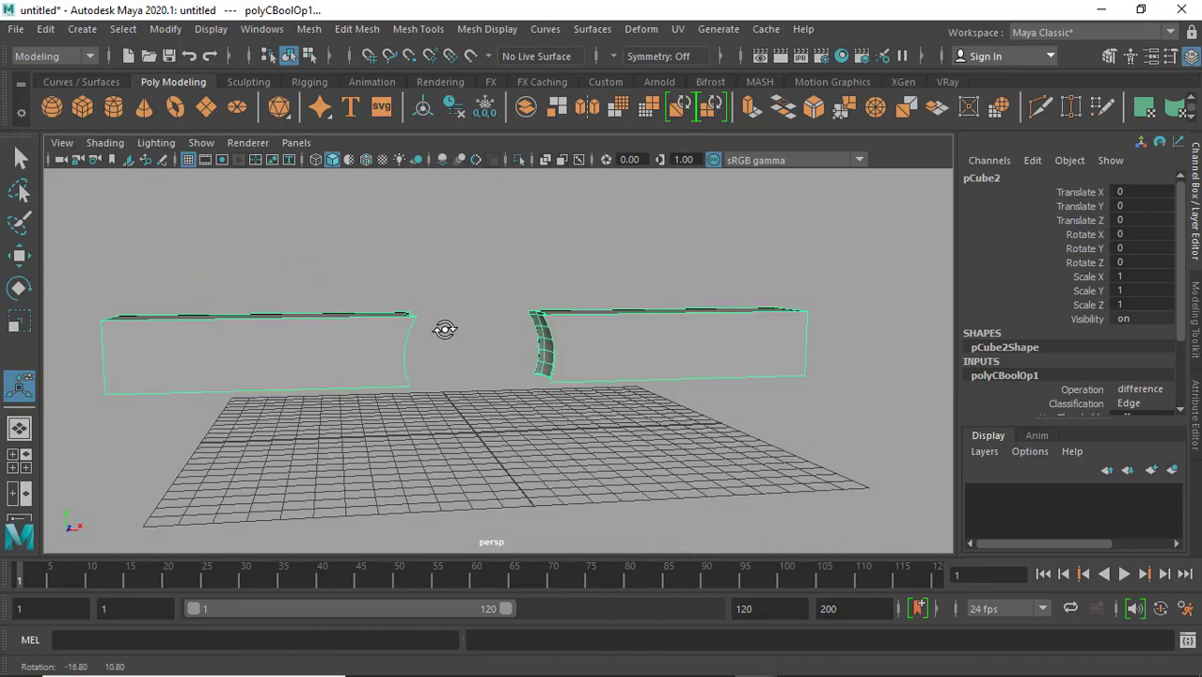
key("ctrl+z")
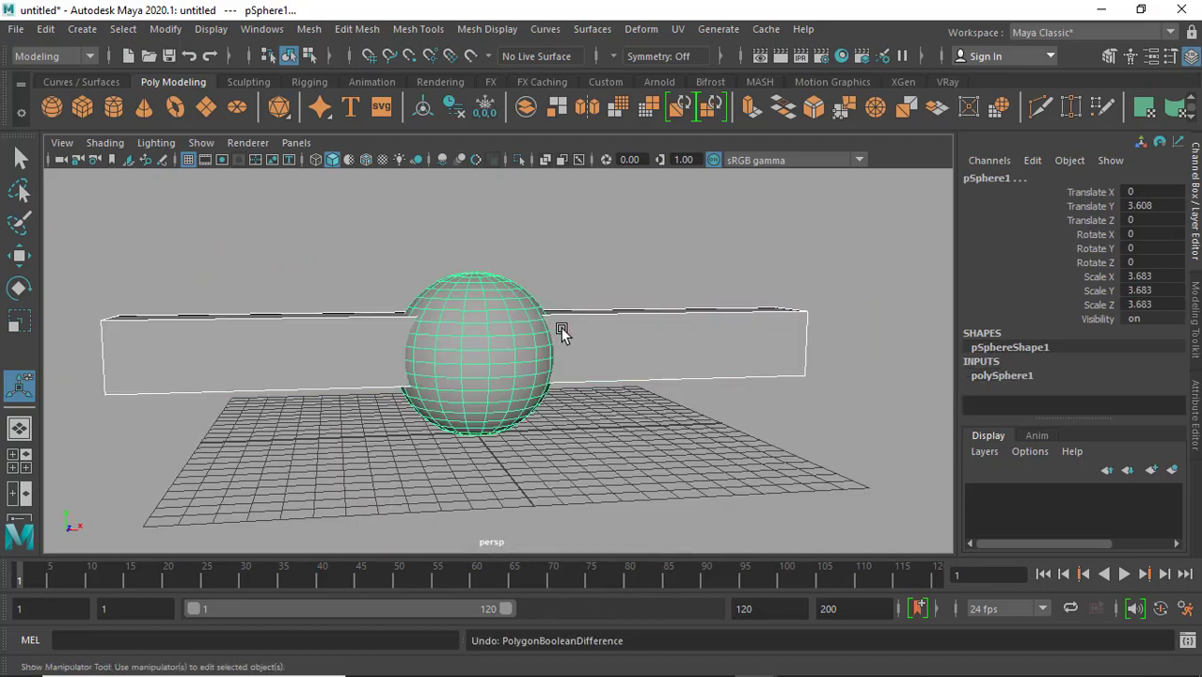
mouse_move(560, 327)
left_mouse_down("alt")
mouse_move(466, 349)
mouse_move(538, 335)
left_mouse_up("alt")
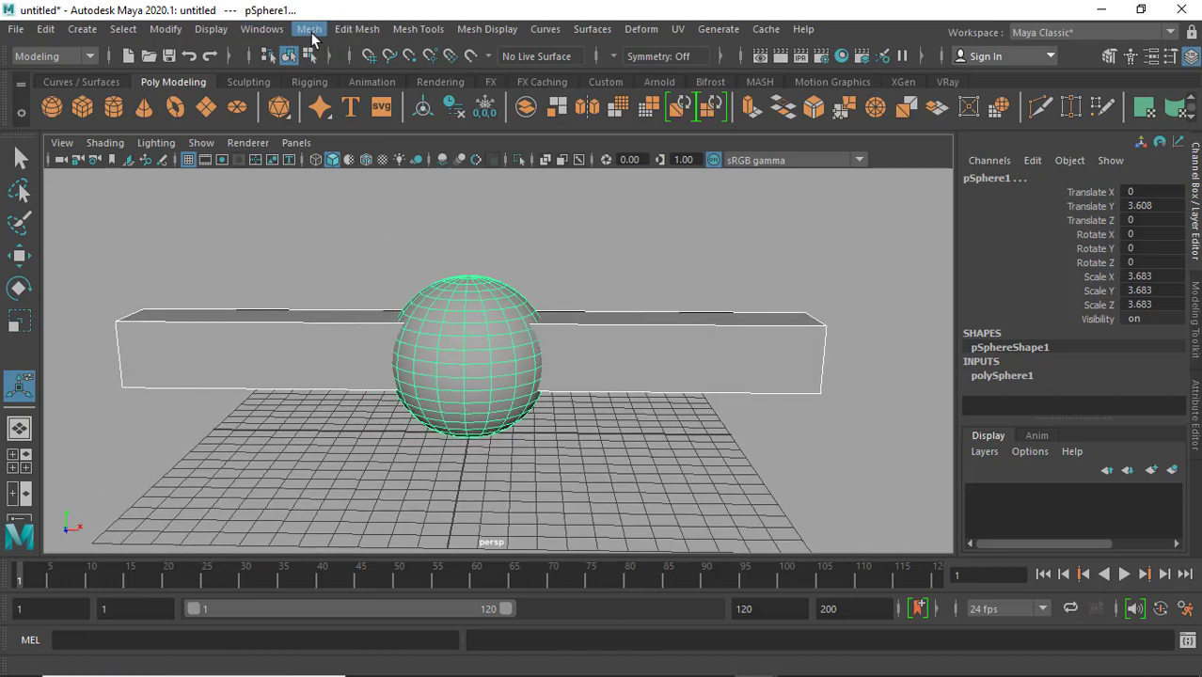
left_click(311, 33)
mouse_move(336, 73)
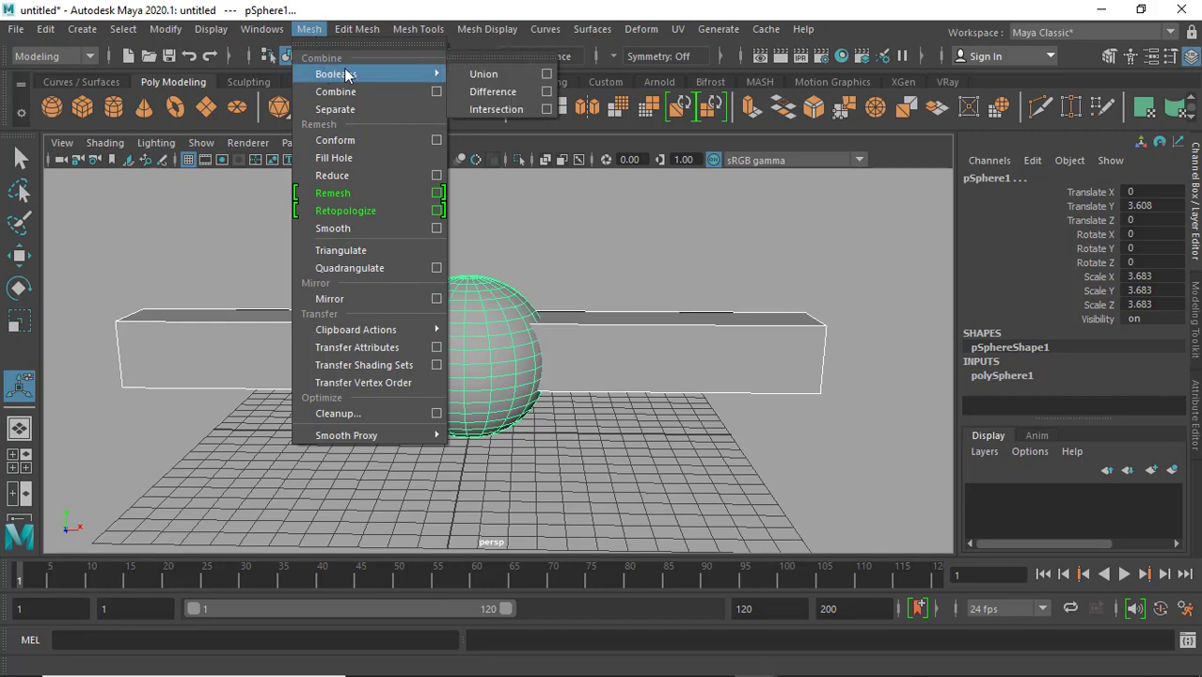
left_click(504, 110)
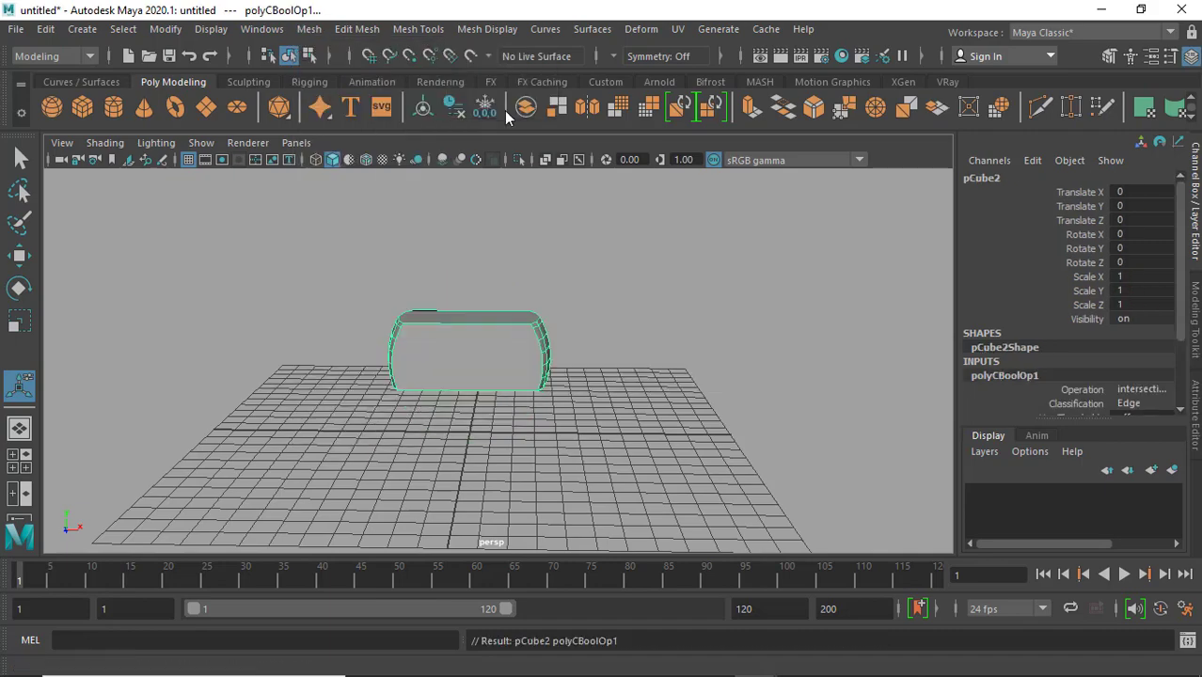
mouse_move(544, 408)
left_mouse_down("alt")
mouse_move(507, 399)
mouse_move(526, 402)
left_mouse_up("alt")
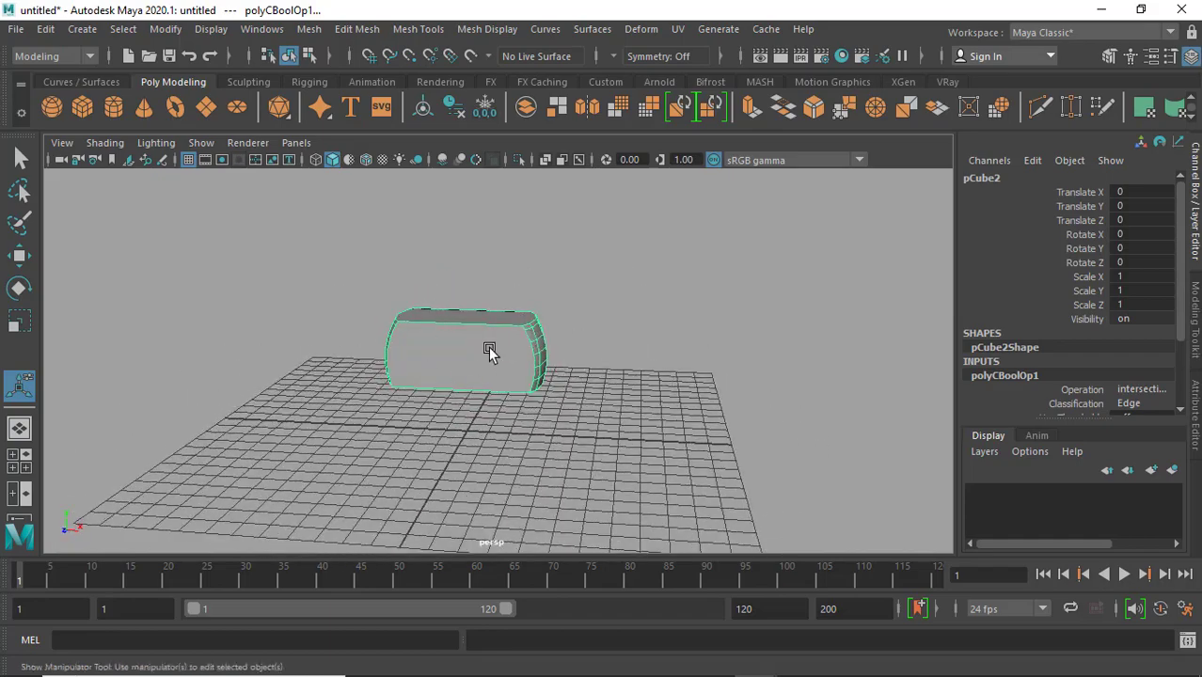
left_click_drag(489, 350, 389, 403, "alt")
left_click_drag(424, 314, 303, 269, "alt")
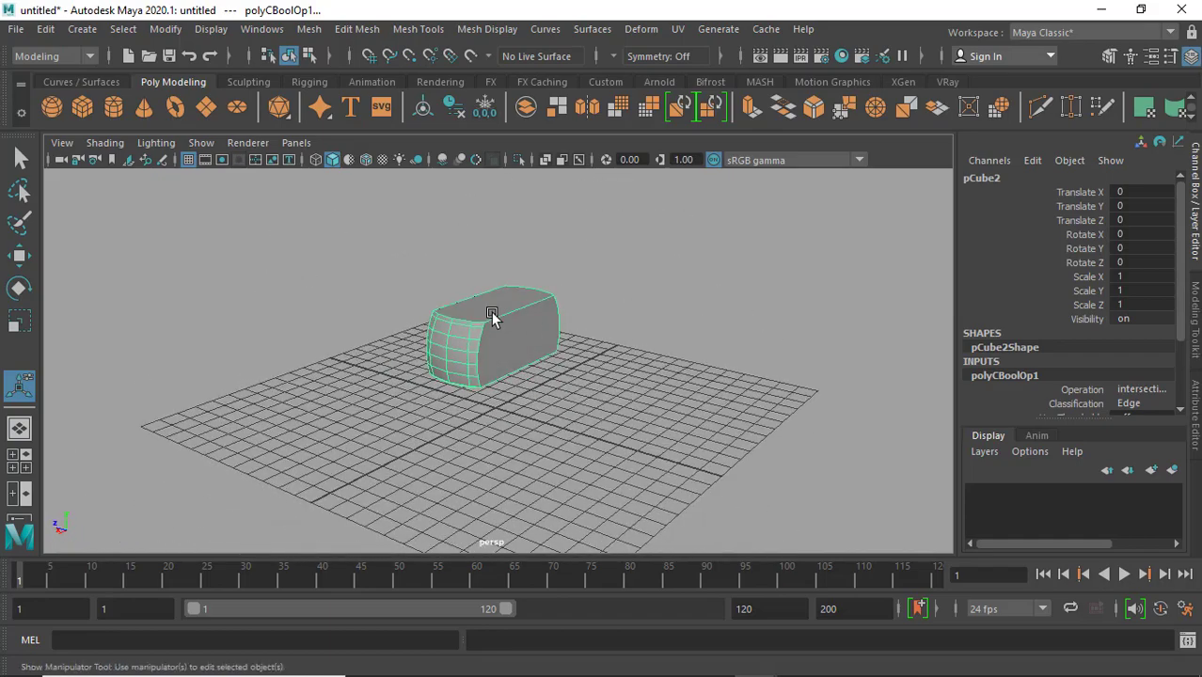
mouse_move(491, 315)
left_mouse_down("alt")
mouse_move(569, 351)
mouse_move(677, 312)
mouse_move(534, 349)
mouse_move(583, 345)
mouse_move(424, 322)
left_mouse_up("alt")
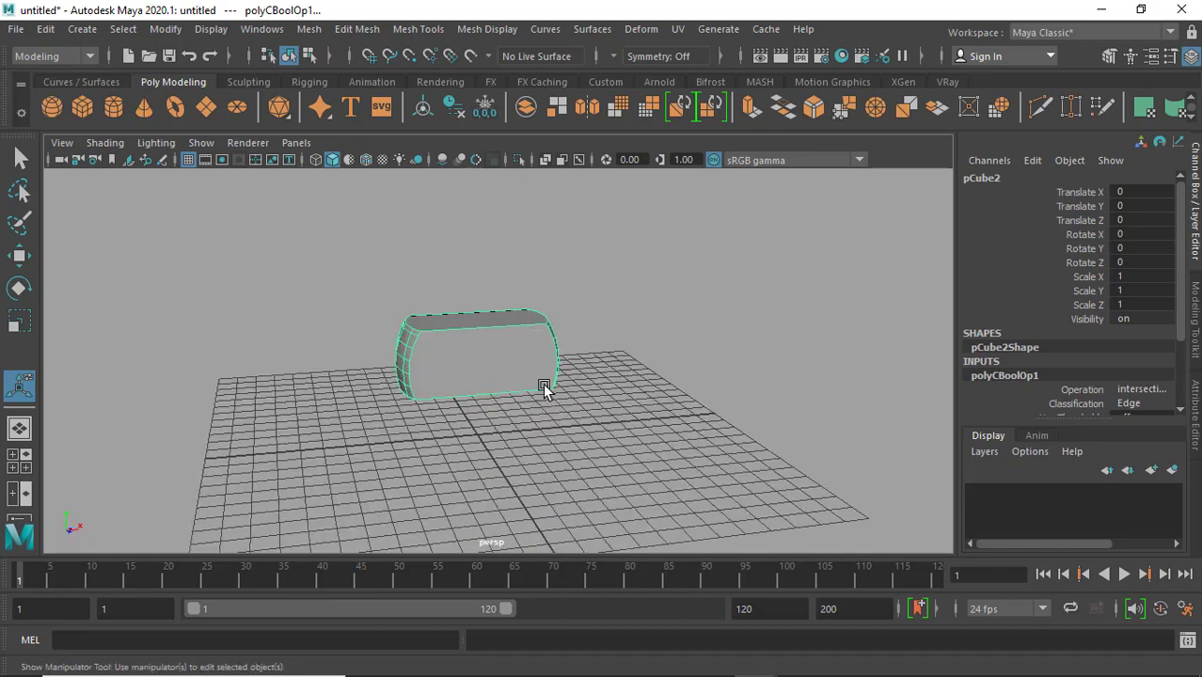
mouse_move(528, 416)
left_mouse_down("alt")
mouse_move(397, 411)
mouse_move(542, 380)
mouse_move(556, 397)
mouse_move(472, 362)
mouse_move(488, 360)
mouse_move(397, 371)
mouse_move(436, 373)
left_mouse_up("alt")
key("ctrl+z")
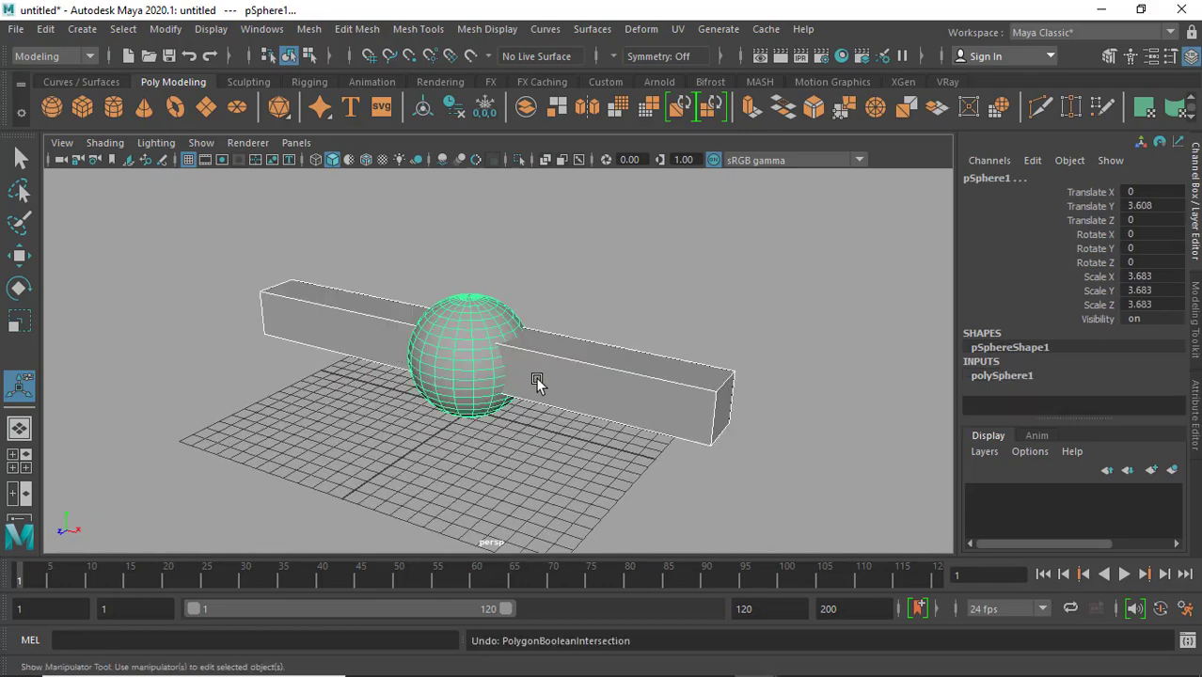
Orbit to a frontal view and select only the middle sphere
mouse_move(564, 401)
left_mouse_down("alt")
mouse_move(491, 375)
mouse_move(547, 346)
mouse_move(489, 371)
left_mouse_up("alt")
left_click(499, 382)
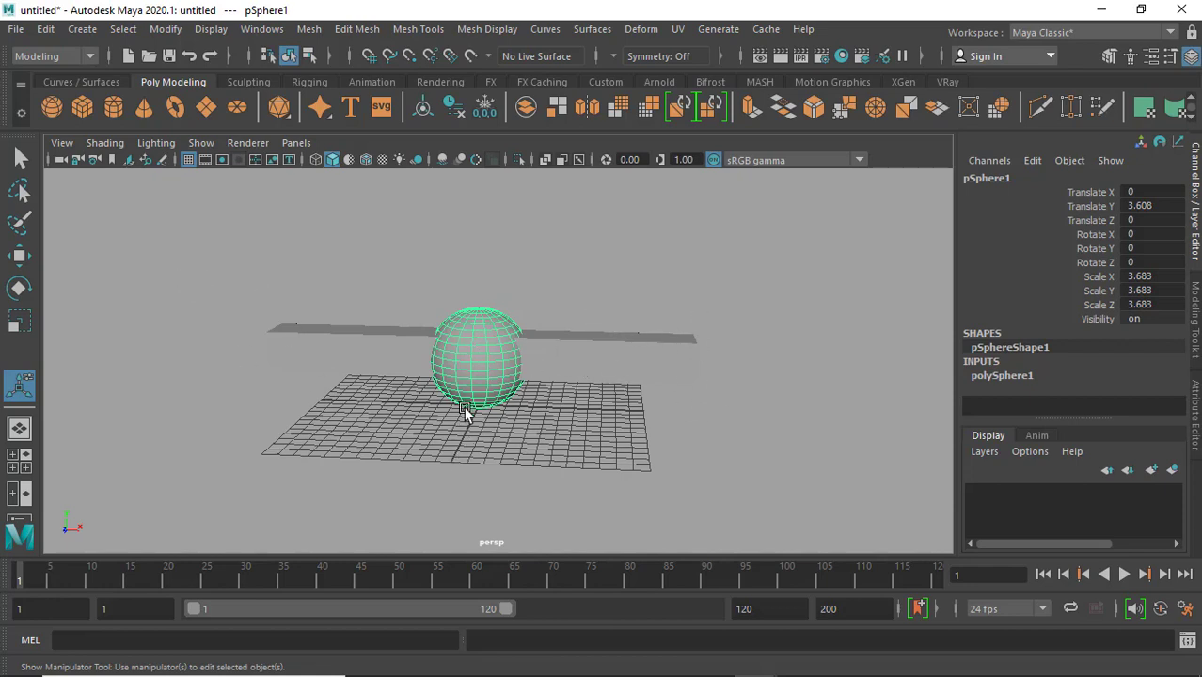
left_click_drag(482, 402, 456, 408, "alt")
left_click(475, 370, "shift")
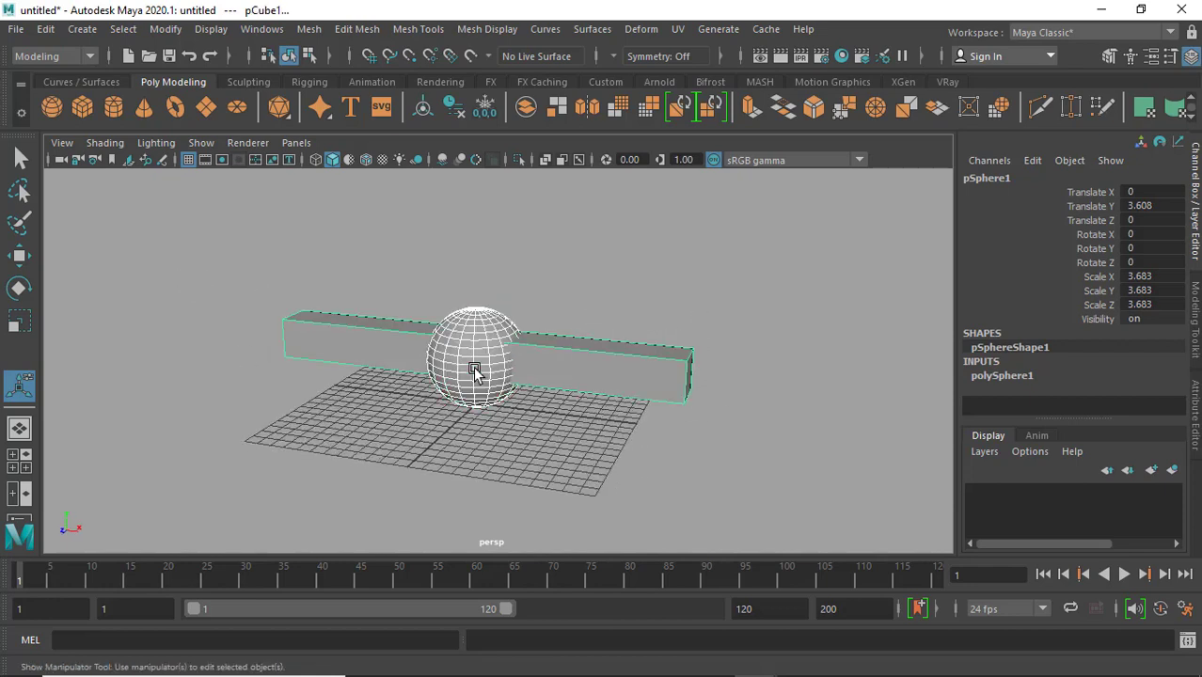
left_click(561, 258)
left_click(493, 378)
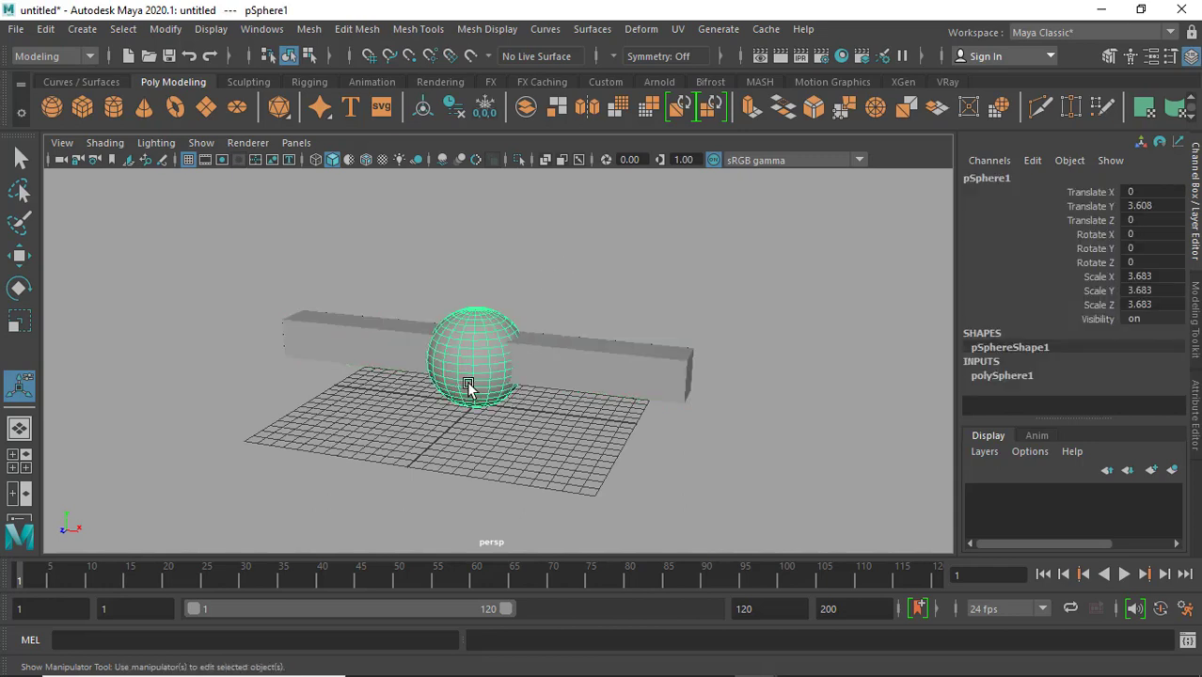
Duplicate the sphere twice, placing copies at the bar's ends (X -14.933 and 14.658)
key("ctrl+d")
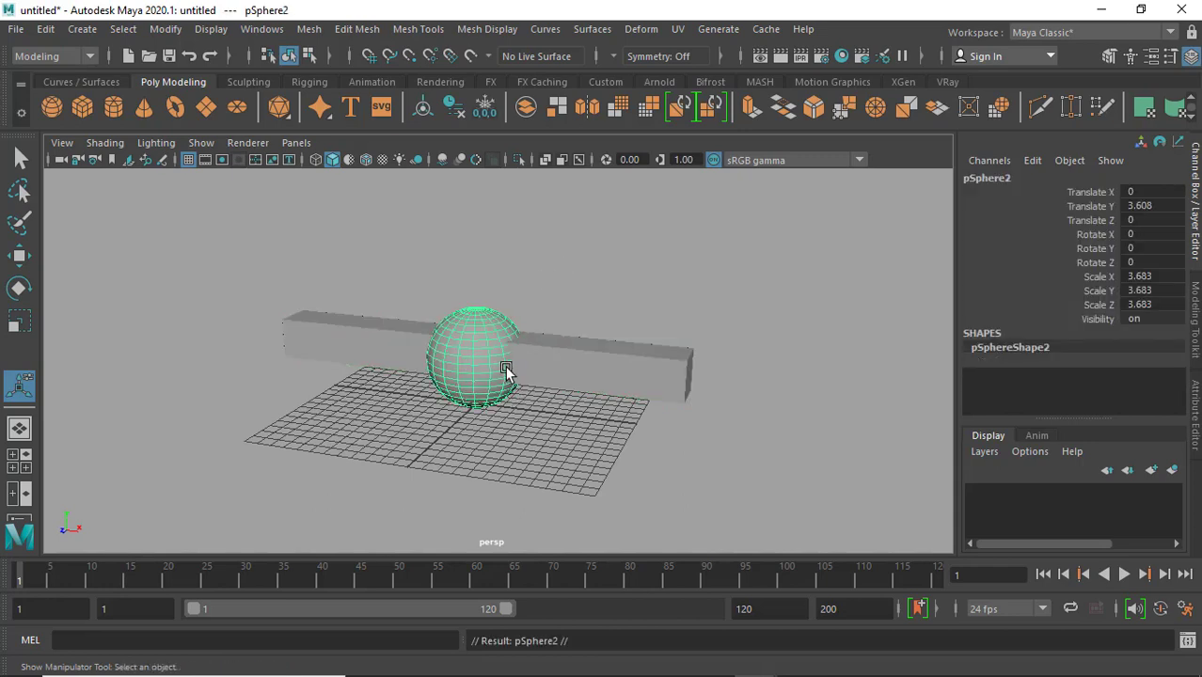
key("w")
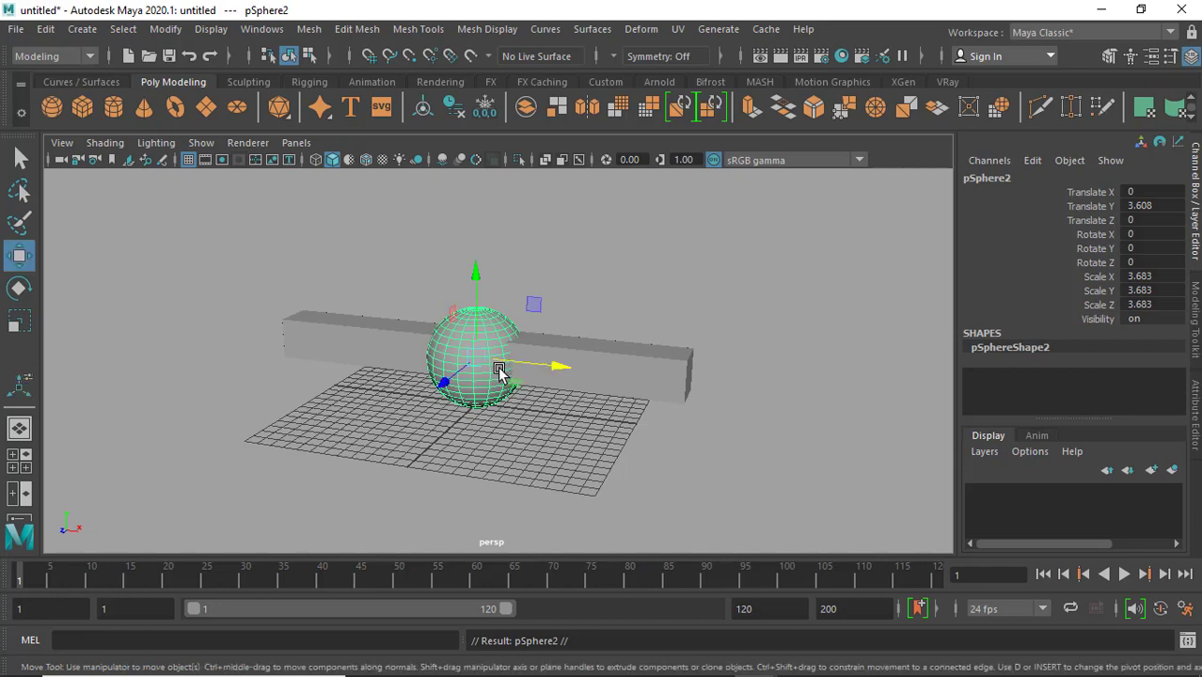
mouse_move(557, 373)
left_mouse_down()
mouse_move(355, 357)
mouse_move(368, 359)
left_mouse_up()
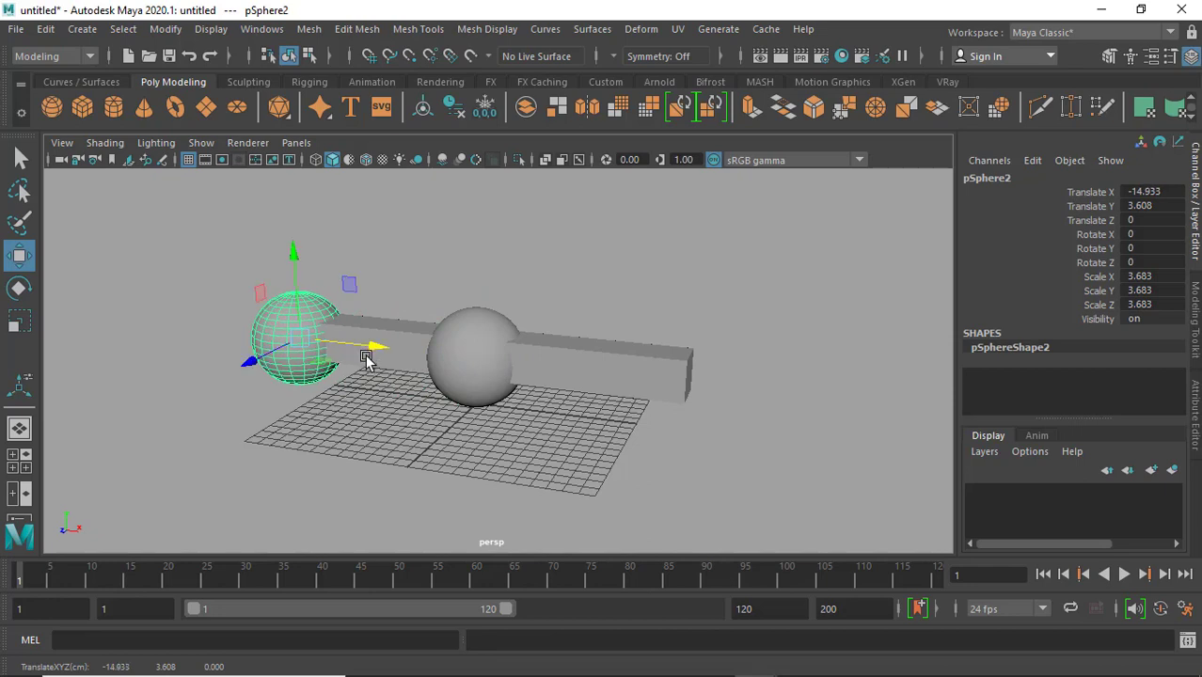
key("ctrl+d")
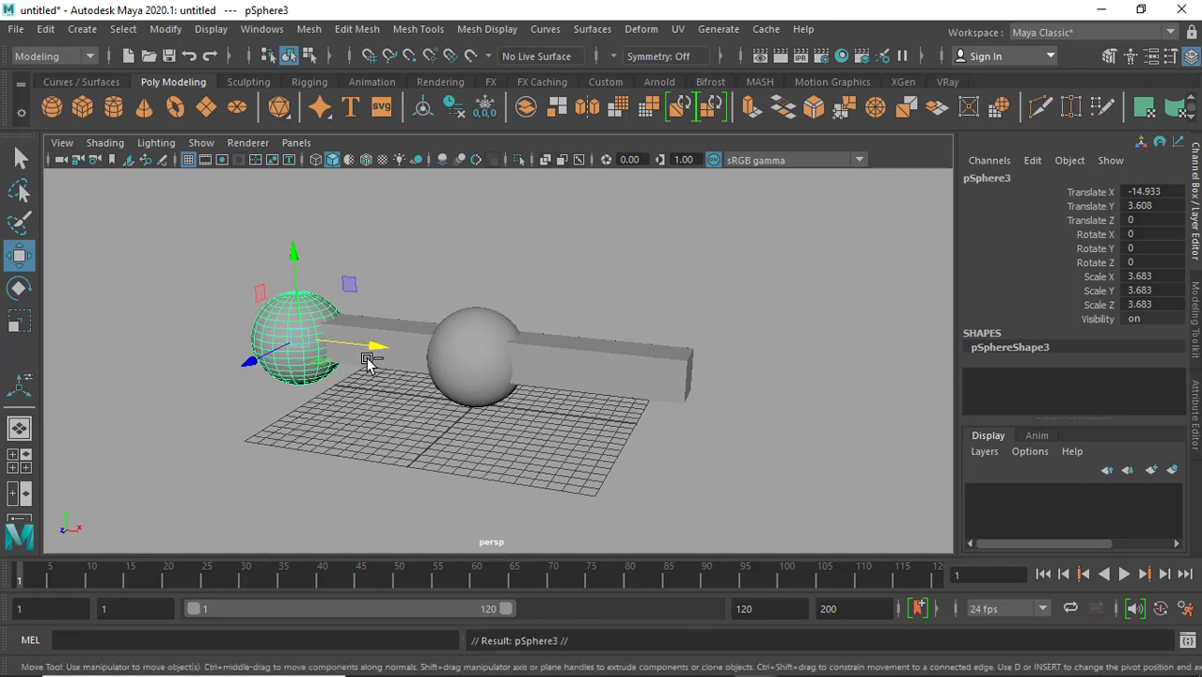
left_click_drag(374, 351, 776, 428)
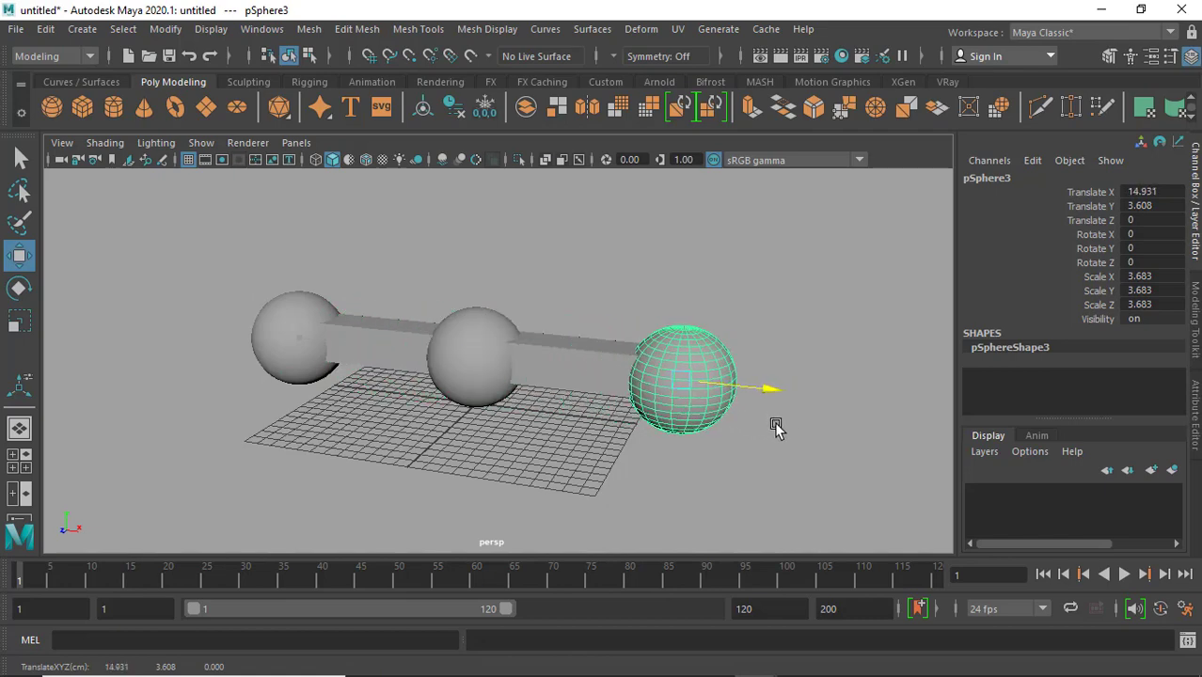
mouse_move(425, 482)
left_mouse_down("alt")
mouse_move(520, 437)
mouse_move(547, 472)
mouse_move(494, 478)
mouse_move(495, 447)
mouse_move(311, 431)
mouse_move(319, 450)
mouse_move(595, 442)
mouse_move(585, 456)
mouse_move(464, 453)
mouse_move(468, 440)
left_mouse_up("alt")
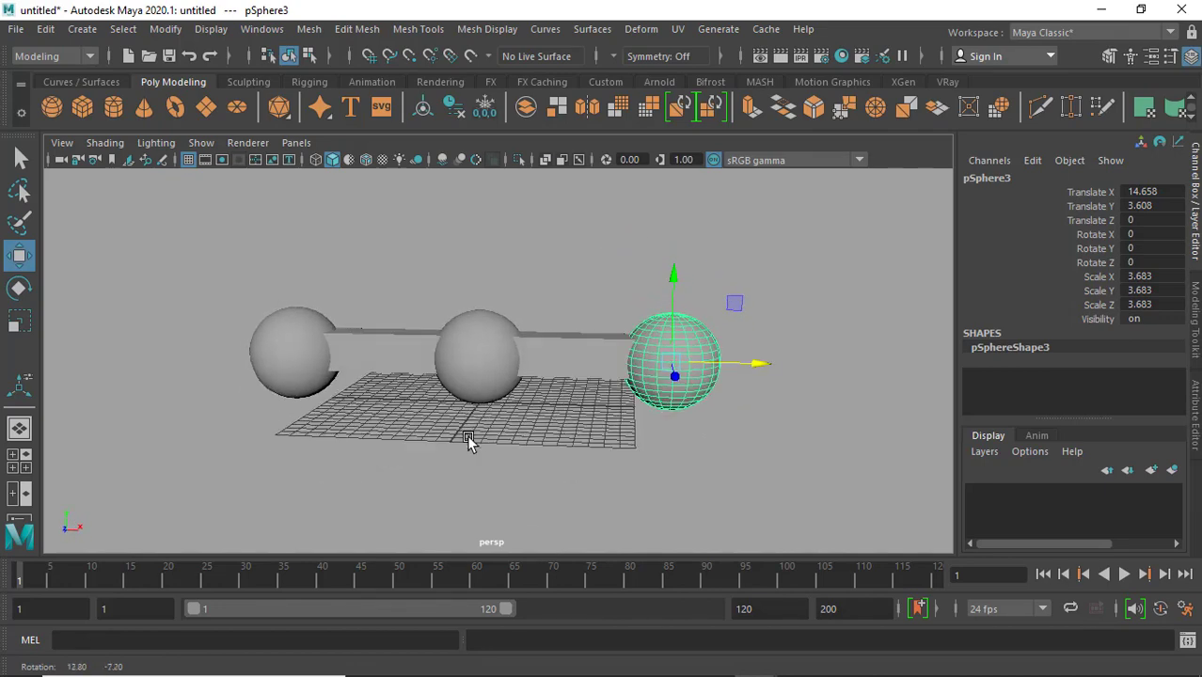
left_click(585, 348)
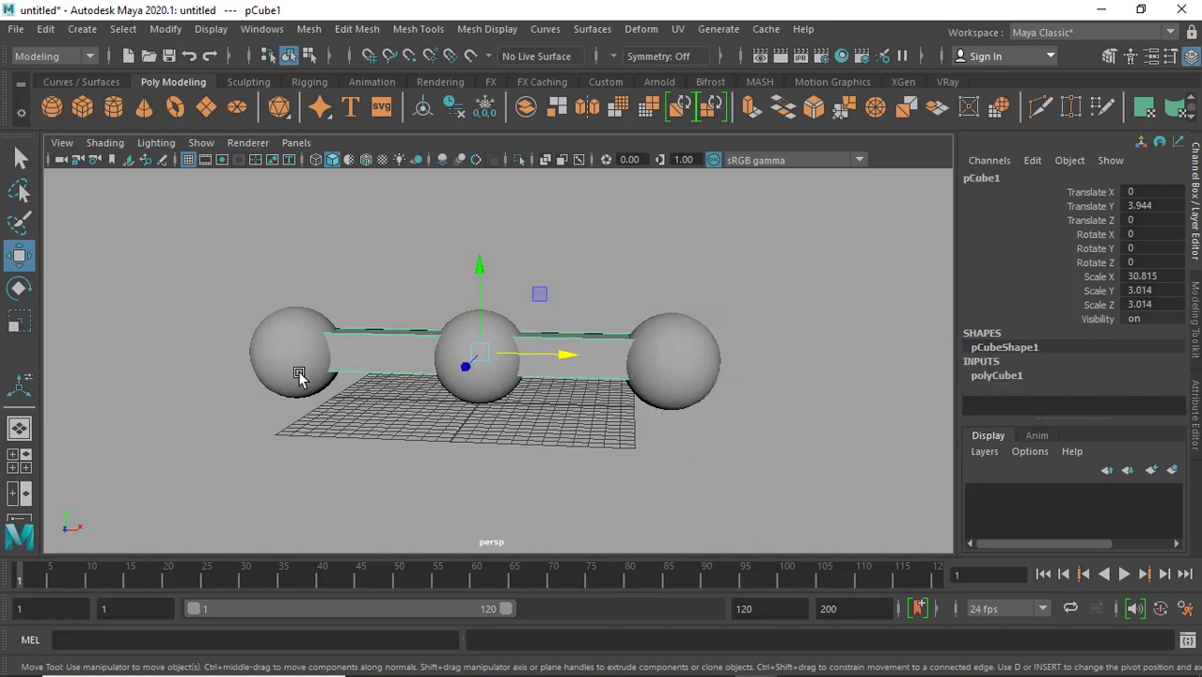
left_click(299, 374)
left_click(515, 373, "shift")
left_click(661, 367)
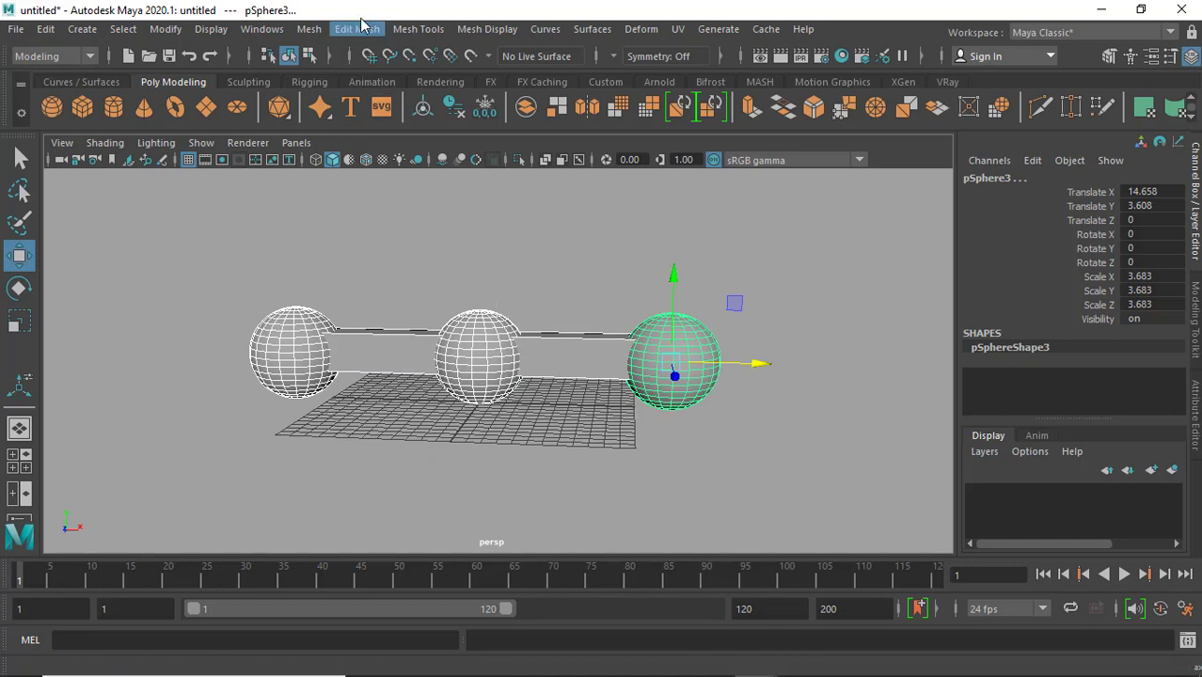
left_click(308, 29)
mouse_move(336, 74)
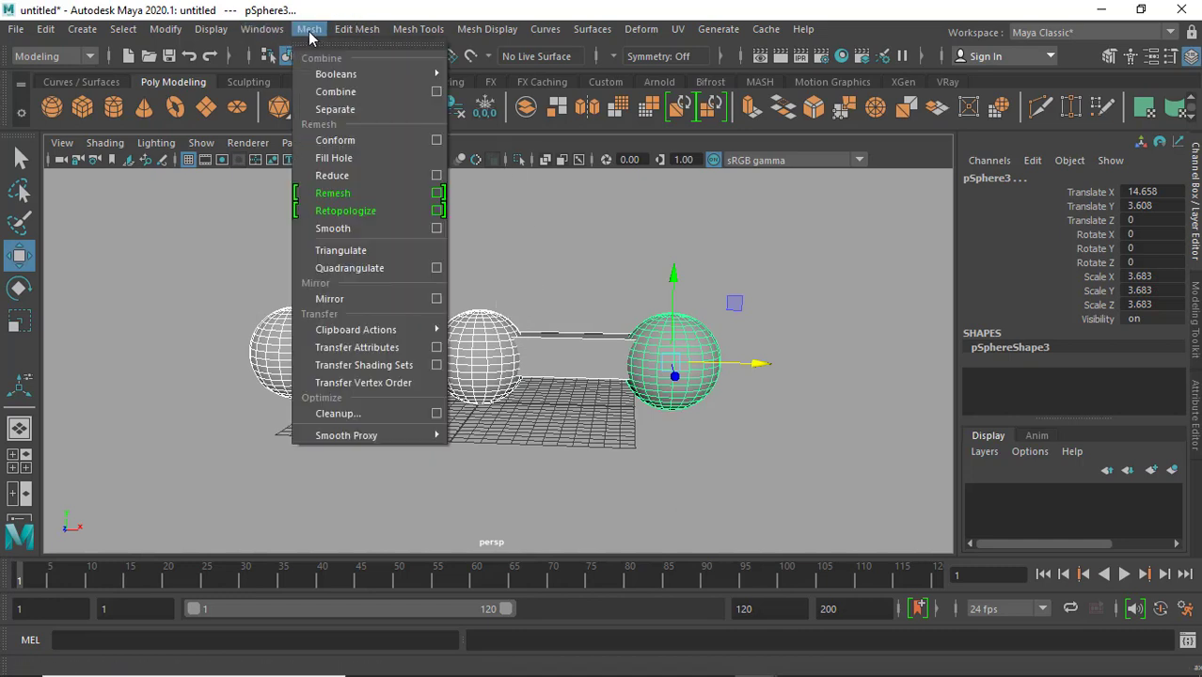
left_click(484, 73)
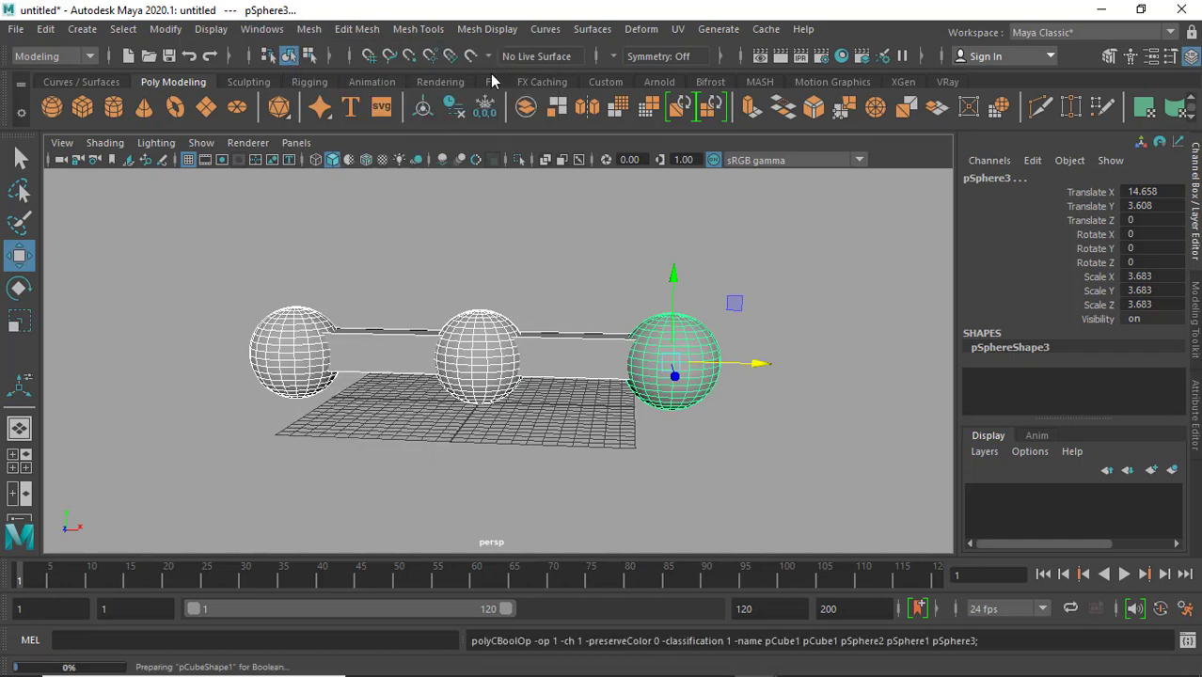
left_click(531, 291)
mouse_move(529, 443)
left_mouse_down("alt")
mouse_move(465, 505)
mouse_move(551, 414)
left_mouse_up("alt")
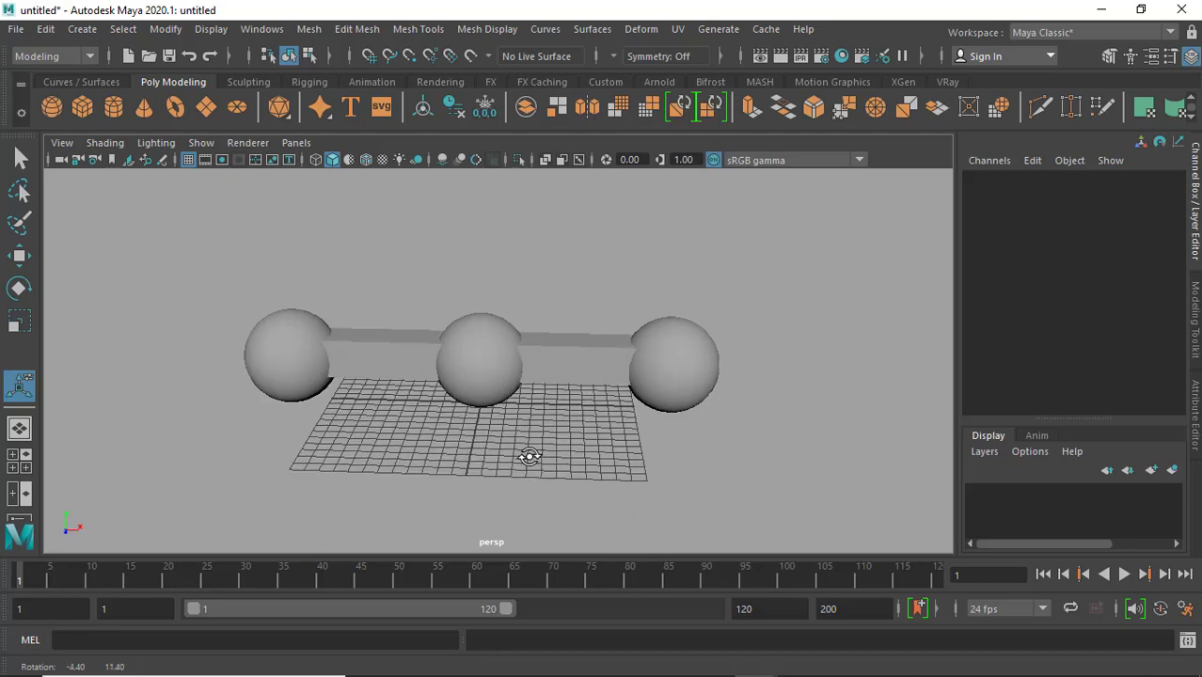
left_click(560, 369)
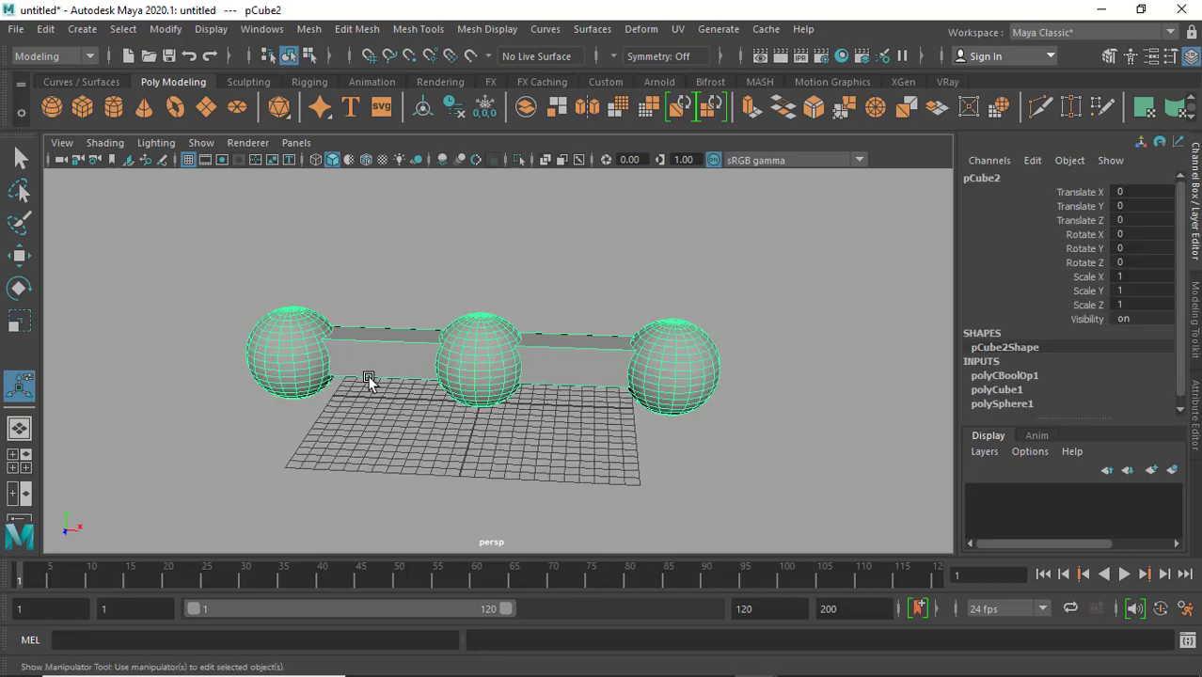
mouse_move(549, 391)
left_mouse_down("alt")
mouse_move(402, 421)
mouse_move(276, 408)
mouse_move(220, 386)
mouse_move(539, 418)
mouse_move(429, 389)
left_mouse_up("alt")
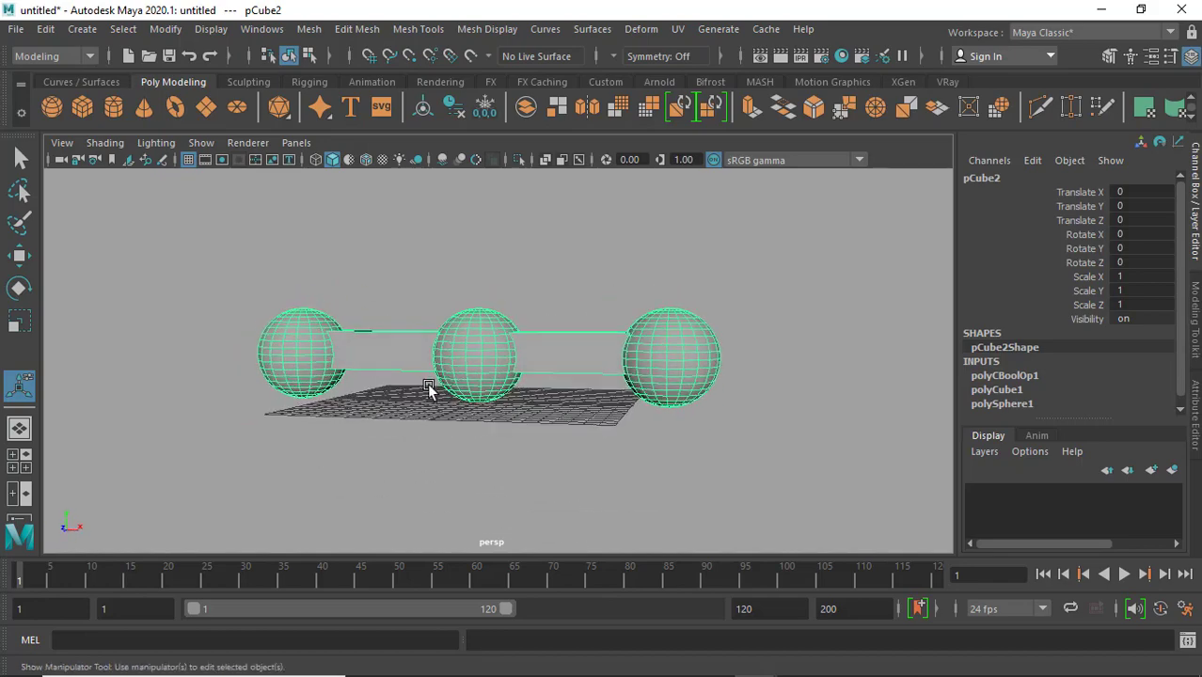
key("ctrl+z")
key("ctrl+z")
key("ctrl+z")
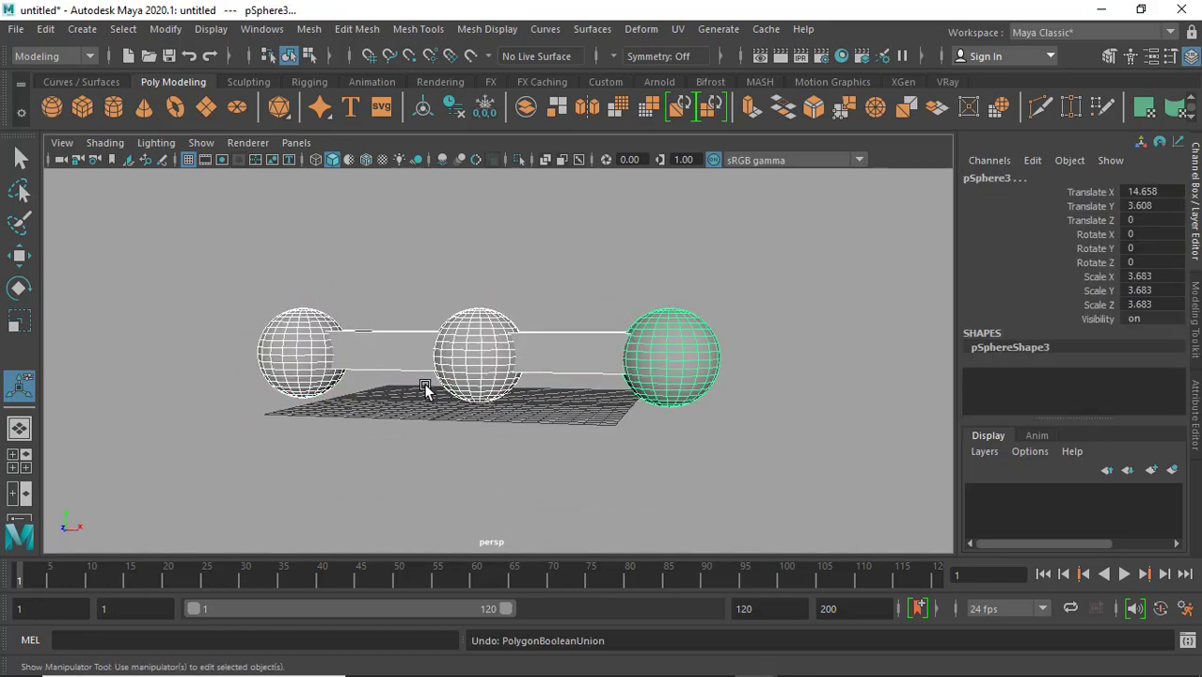
left_click_drag(534, 291, 551, 280, "alt")
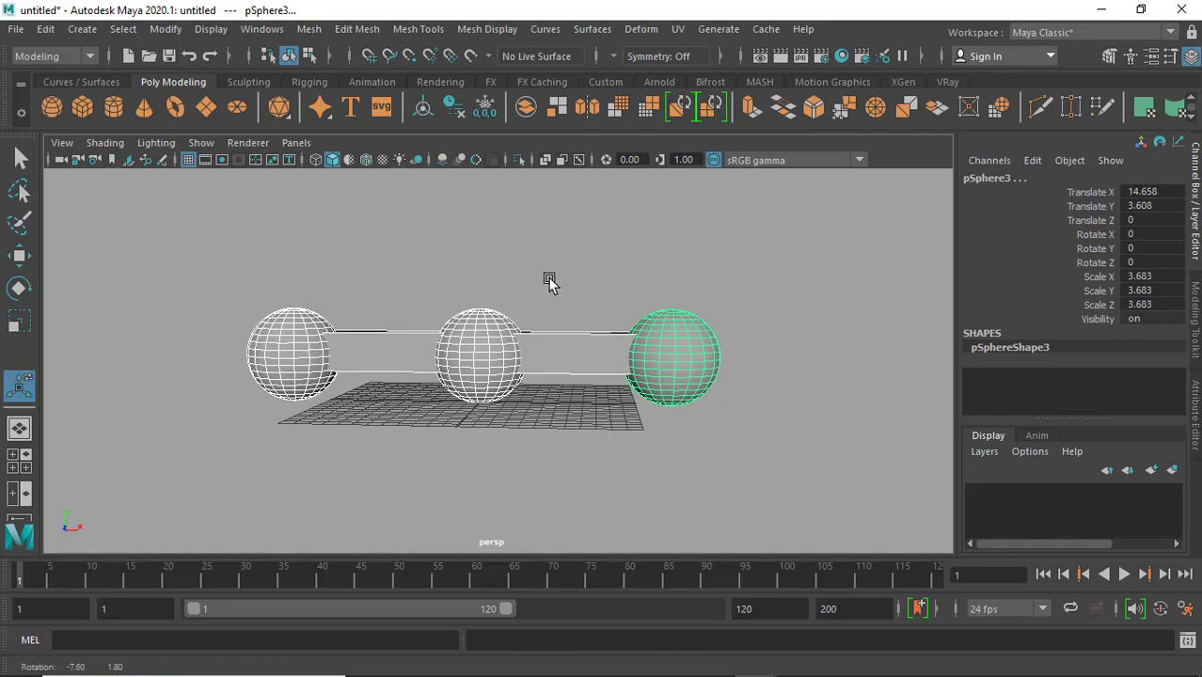
left_click(308, 29)
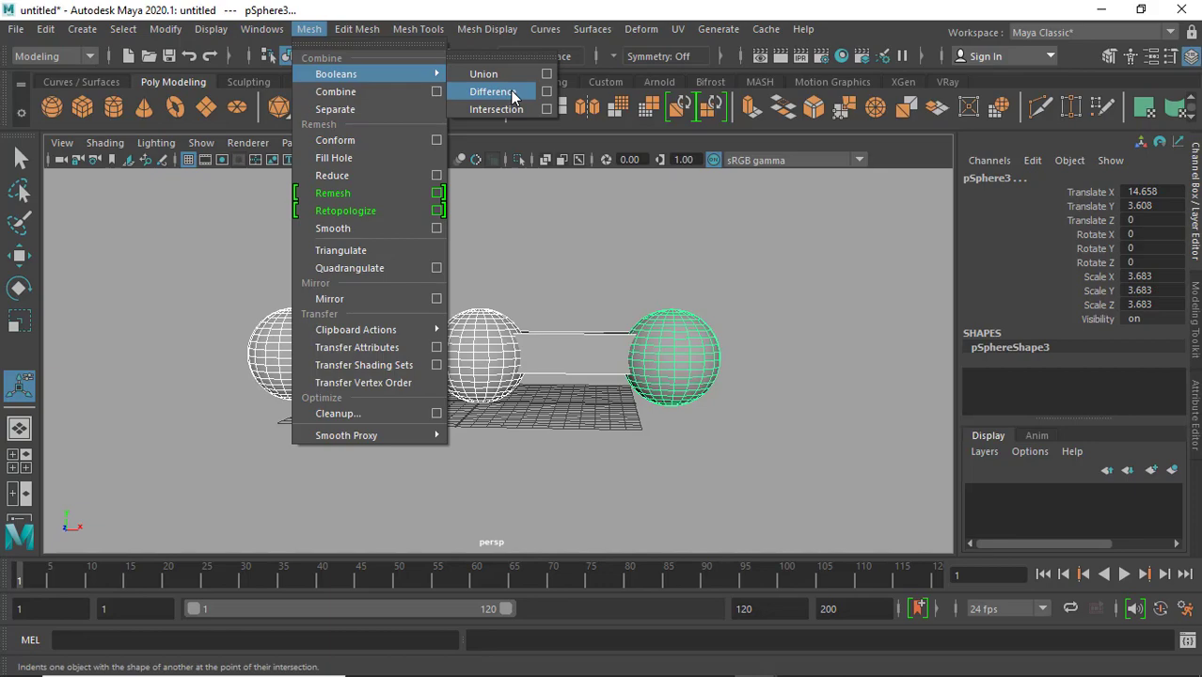
left_click(513, 96)
mouse_move(536, 365)
left_mouse_down("alt")
mouse_move(349, 398)
mouse_move(102, 371)
mouse_move(83, 401)
mouse_move(398, 352)
mouse_move(525, 359)
mouse_move(531, 397)
mouse_move(641, 362)
mouse_move(635, 377)
left_mouse_up("alt")
left_click(313, 32)
mouse_move(336, 74)
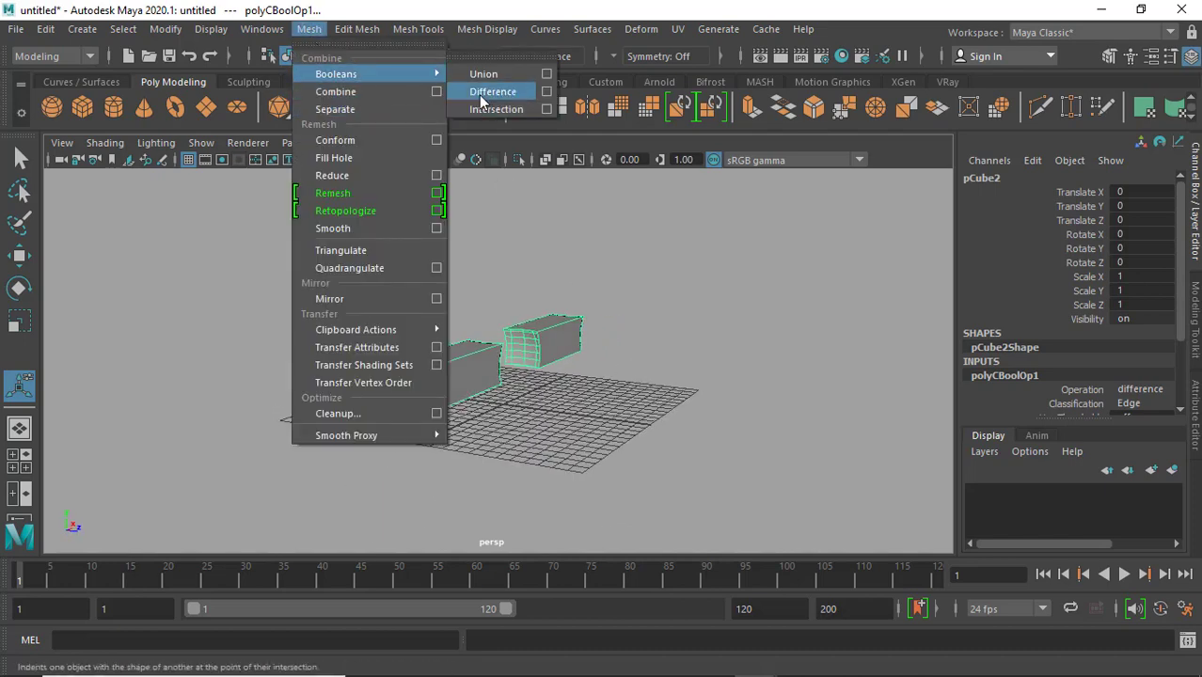
left_click(482, 91)
left_click(482, 30)
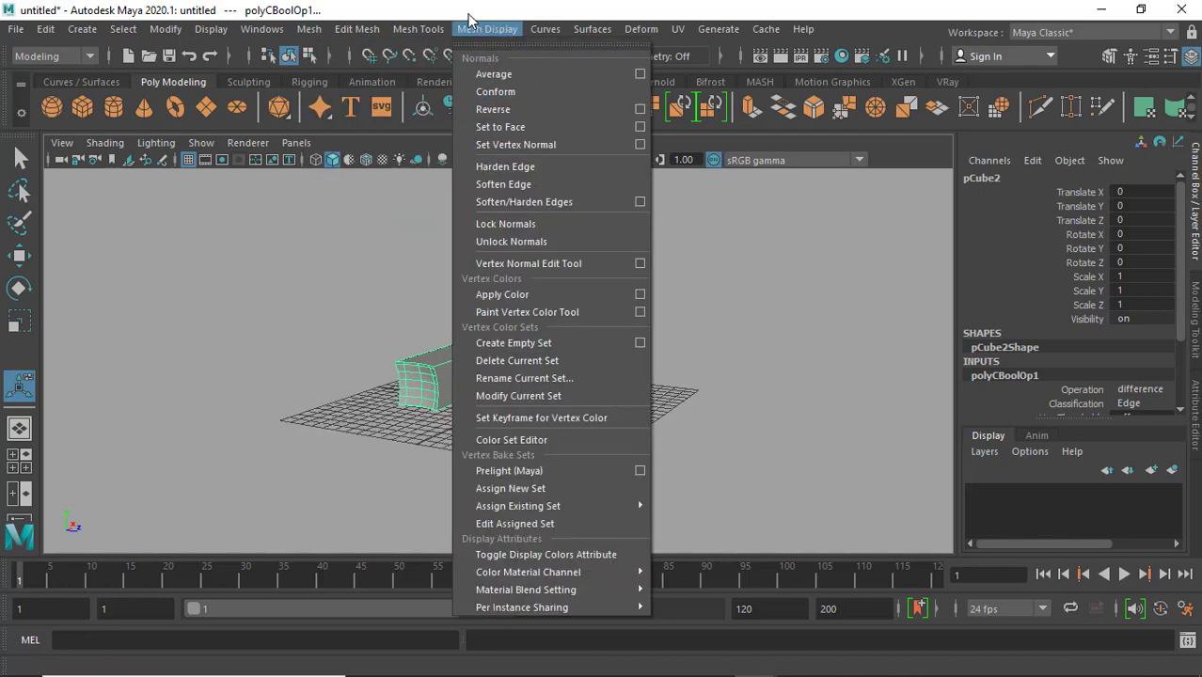
left_click(468, 19)
mouse_move(532, 358)
left_mouse_down("alt")
mouse_move(384, 375)
mouse_move(415, 378)
left_mouse_up("alt")
mouse_move(459, 343)
left_mouse_down("alt")
mouse_move(439, 342)
mouse_move(461, 333)
left_mouse_up("alt")
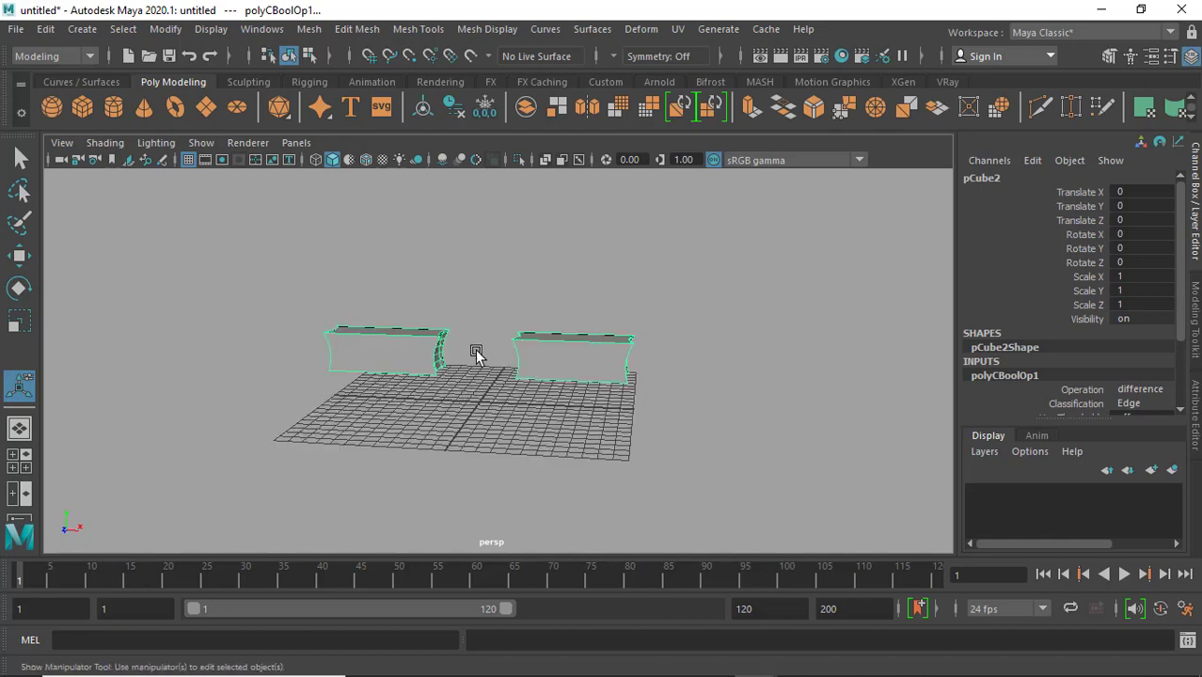
mouse_move(452, 380)
left_mouse_down("alt")
mouse_move(397, 383)
mouse_move(442, 343)
left_mouse_up("alt")
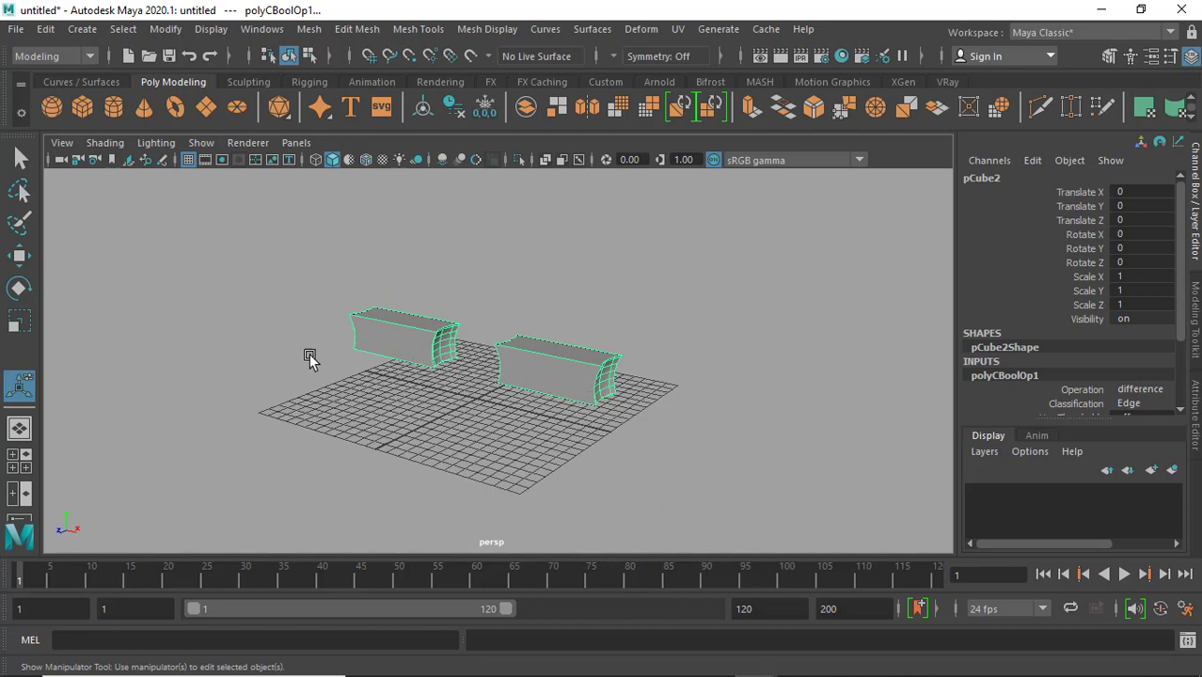
mouse_move(309, 358)
left_mouse_down("alt")
mouse_move(511, 344)
mouse_move(370, 399)
mouse_move(249, 405)
mouse_move(236, 424)
mouse_move(402, 416)
mouse_move(571, 384)
mouse_move(455, 393)
left_mouse_up("alt")
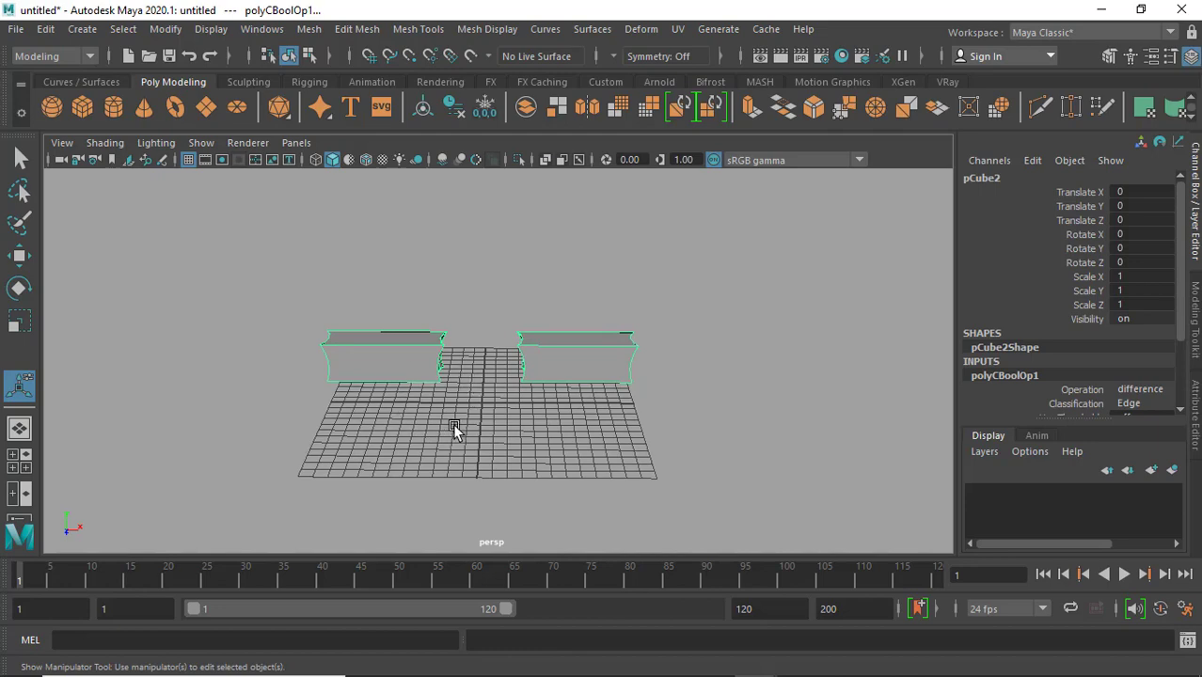
left_click_drag(452, 425, 525, 442, "alt")
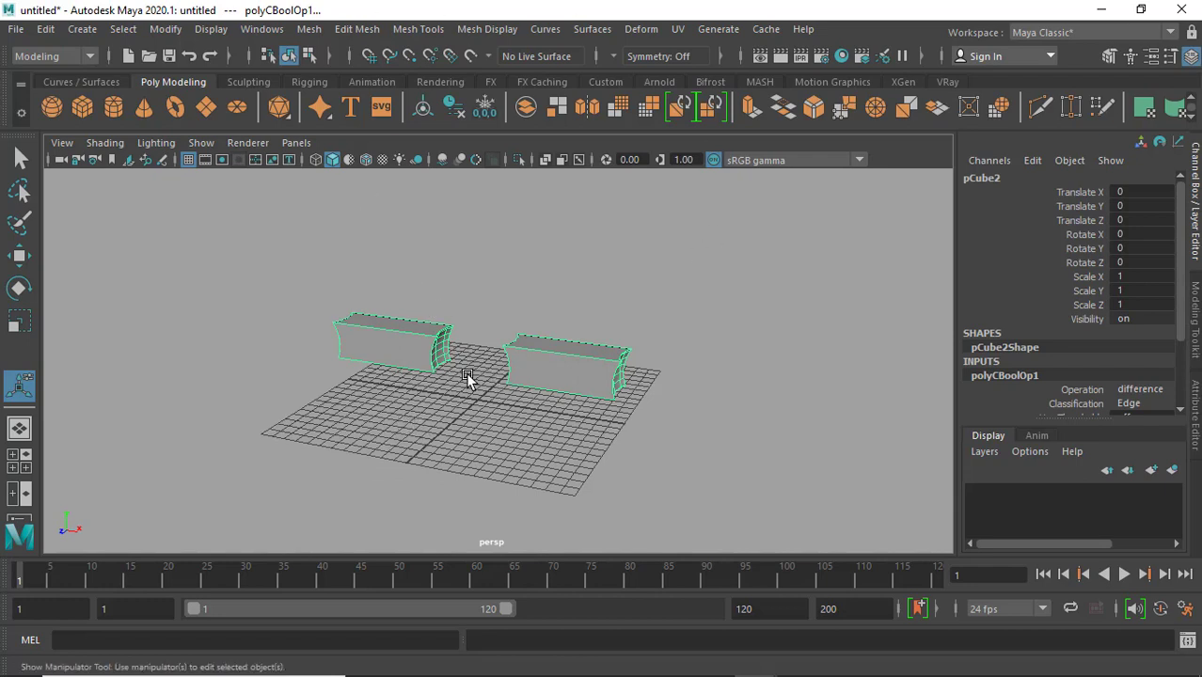
key("ctrl+z")
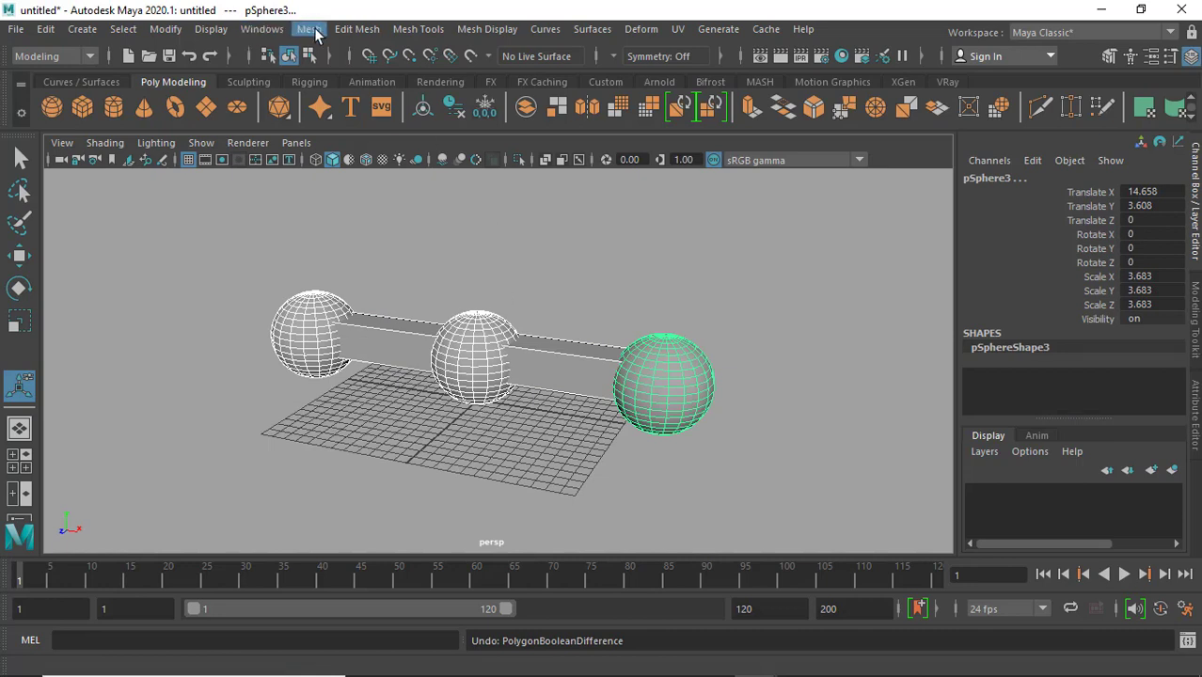
left_click(306, 36)
mouse_move(358, 73)
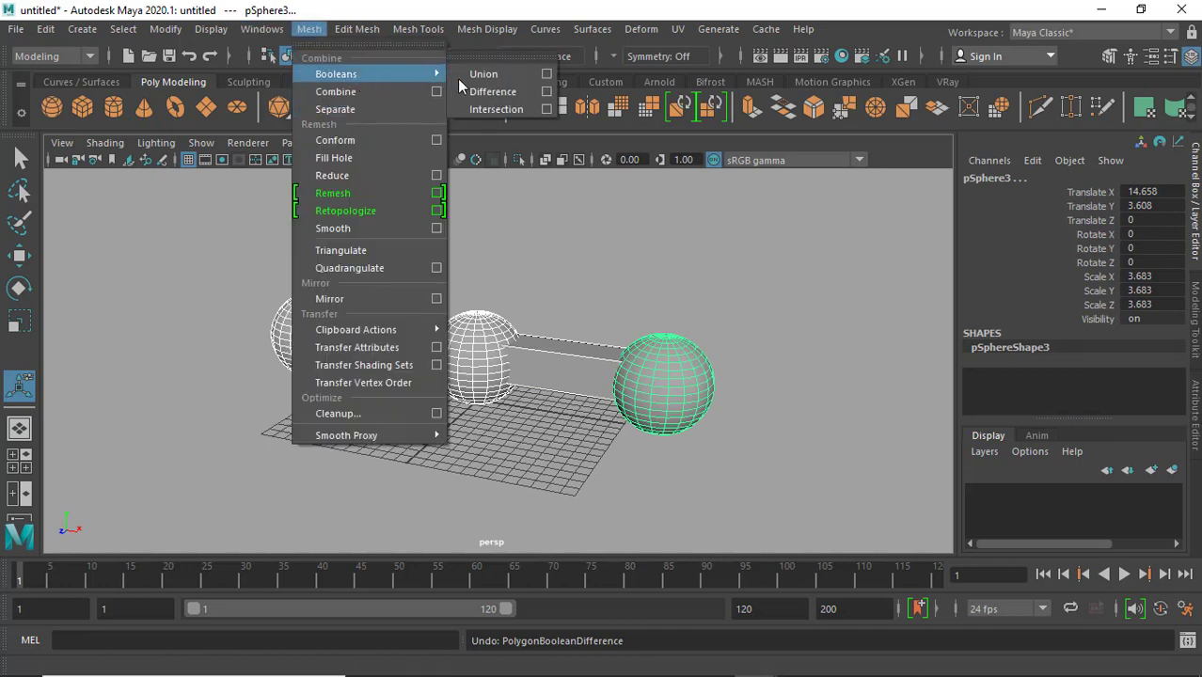
left_click(487, 113)
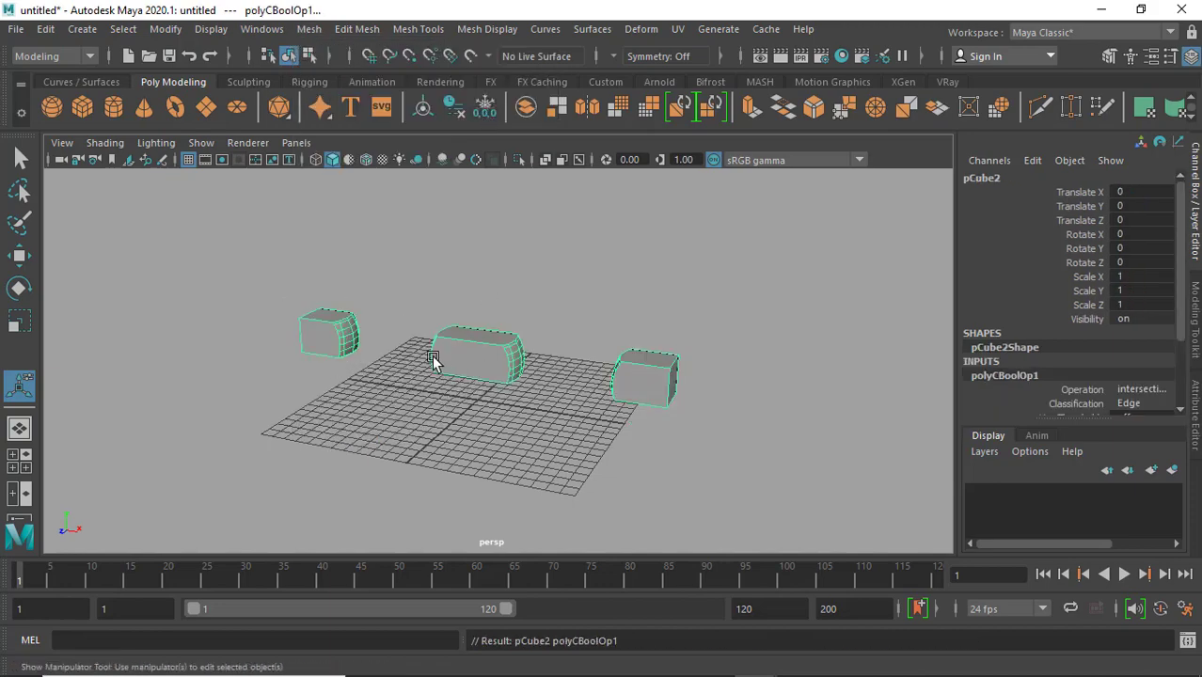
mouse_move(583, 333)
left_mouse_down("alt")
mouse_move(713, 354)
mouse_move(749, 416)
mouse_move(520, 303)
mouse_move(497, 389)
mouse_move(681, 362)
mouse_move(652, 411)
mouse_move(611, 424)
mouse_move(576, 349)
mouse_move(384, 335)
mouse_move(626, 345)
left_mouse_up("alt")
mouse_move(529, 362)
left_mouse_down("alt")
mouse_move(544, 392)
mouse_move(553, 352)
mouse_move(579, 392)
mouse_move(501, 368)
mouse_move(579, 403)
mouse_move(338, 372)
mouse_move(601, 370)
mouse_move(591, 308)
mouse_move(579, 375)
mouse_move(520, 397)
left_mouse_up("alt")
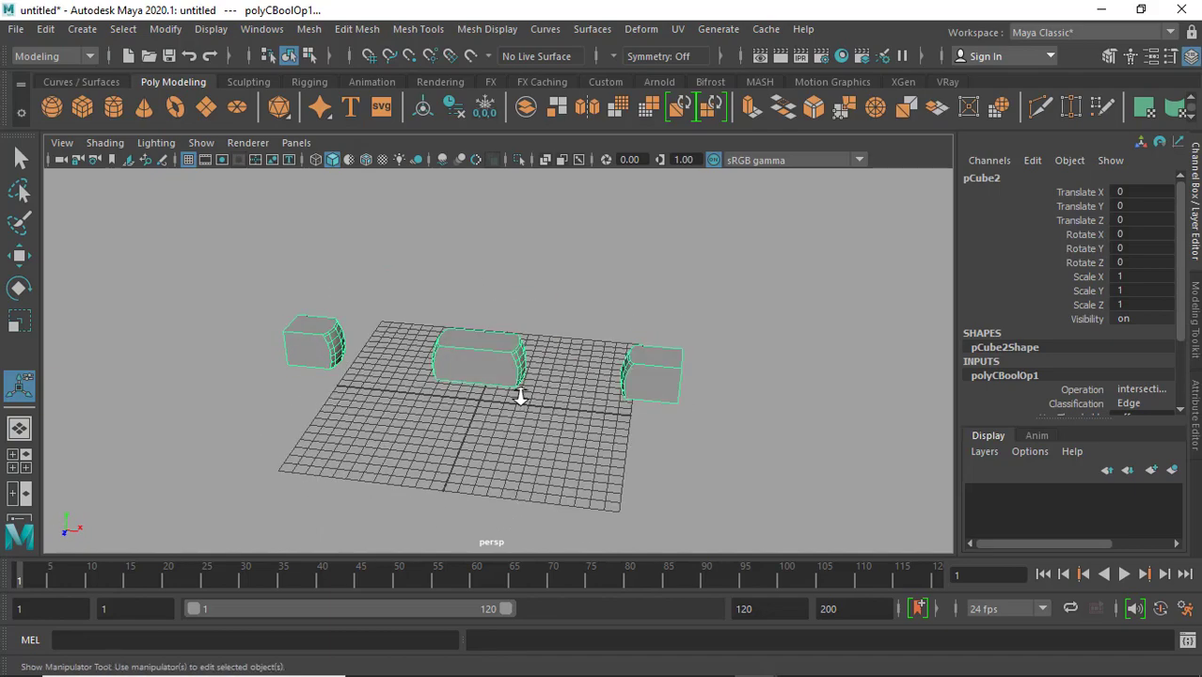
right_click_drag(520, 396, 599, 433, "alt")
mouse_move(599, 433)
left_mouse_down("alt")
mouse_move(437, 397)
mouse_move(673, 421)
mouse_move(546, 390)
mouse_move(303, 375)
mouse_move(443, 382)
mouse_move(460, 411)
mouse_move(578, 396)
left_mouse_up("alt")
key("ctrl+z")
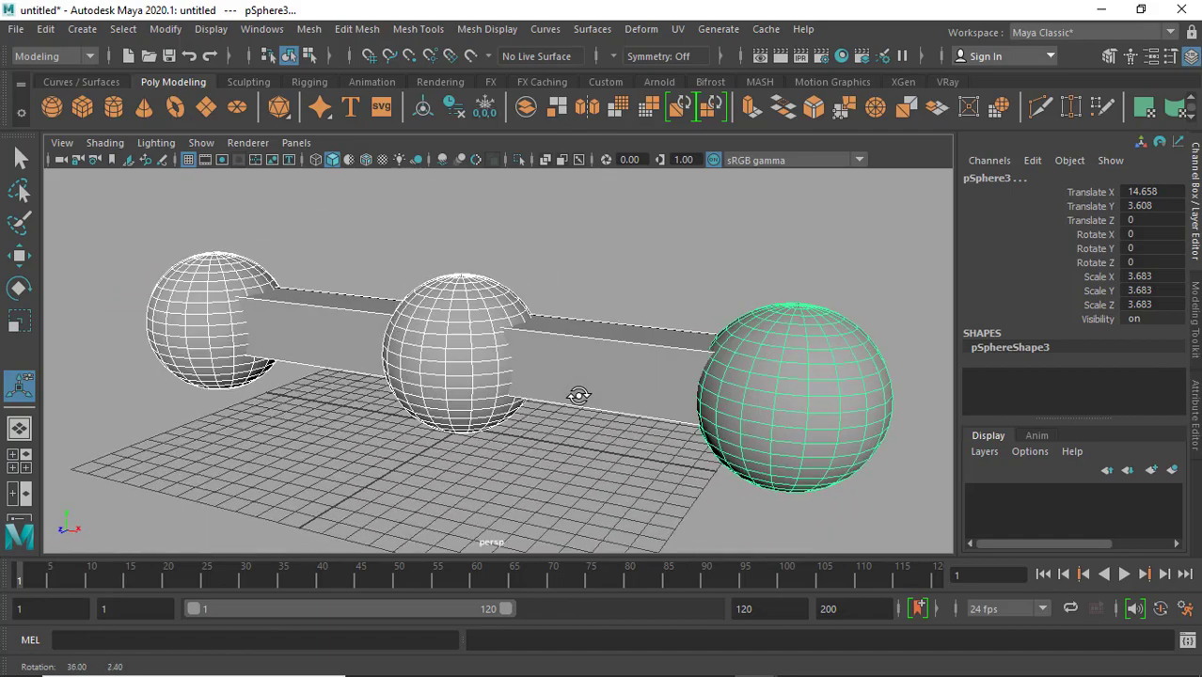
Duplicate the long bar and move the copy back along Z to -31.244
left_click(623, 265)
right_click_drag(644, 352, 419, 284, "alt")
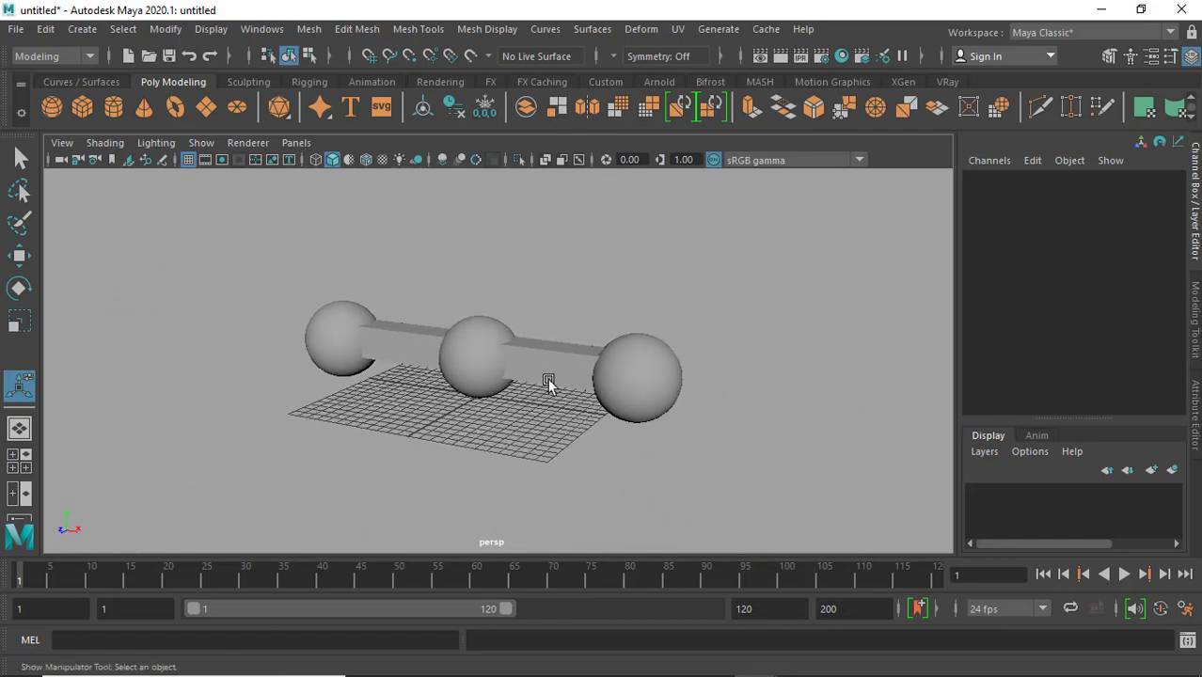
left_click(547, 384)
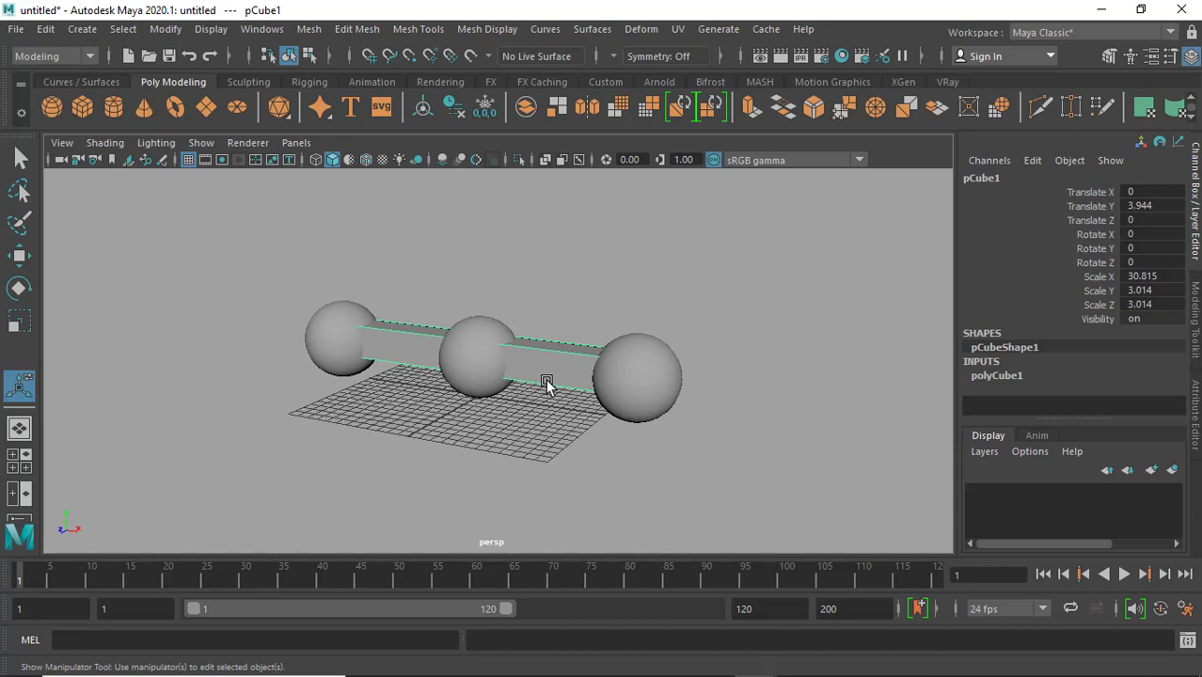
key("ctrl+d")
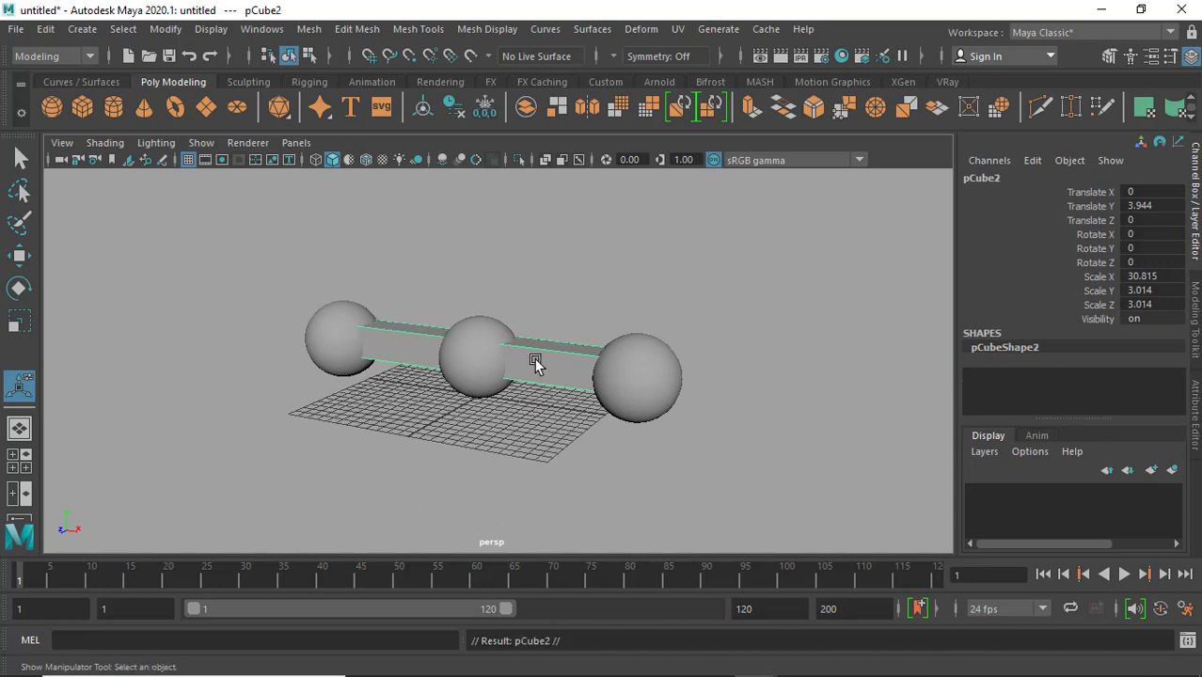
key("w")
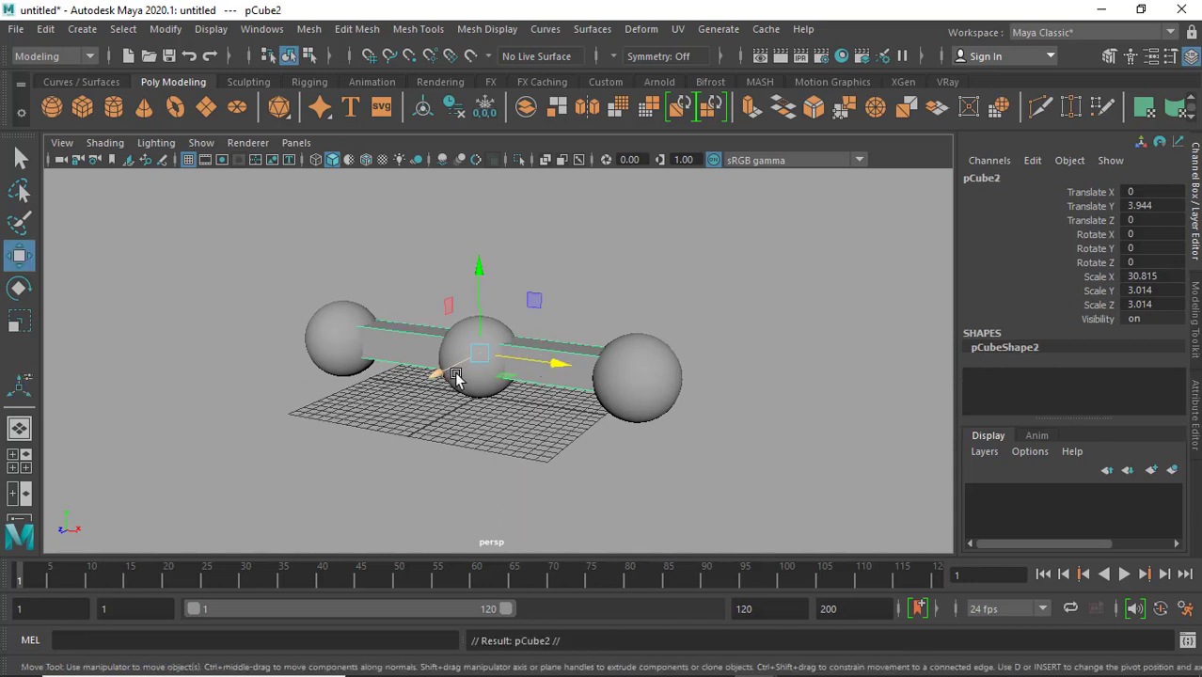
mouse_move(435, 375)
left_mouse_down()
mouse_move(591, 327)
mouse_move(459, 377)
mouse_move(543, 374)
left_mouse_up()
left_click_drag(656, 369, 658, 407, "alt")
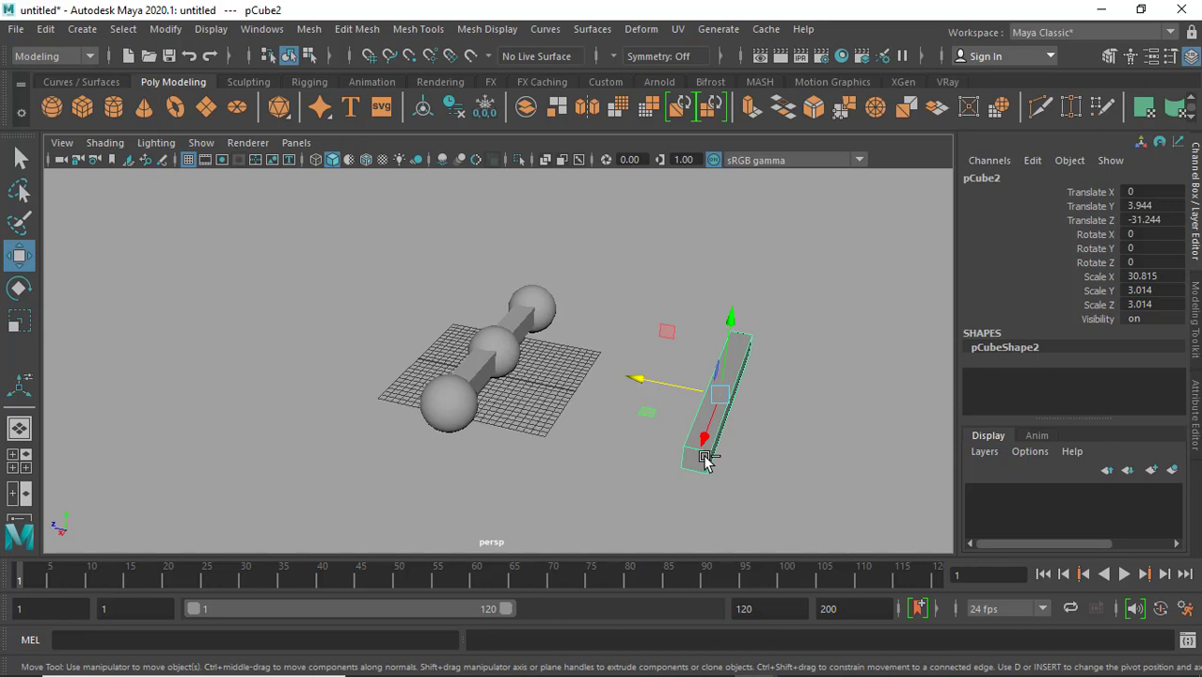
Duplicate that beam again and set its Rotate Y to 90 in the Channel Box
key("ctrl+d")
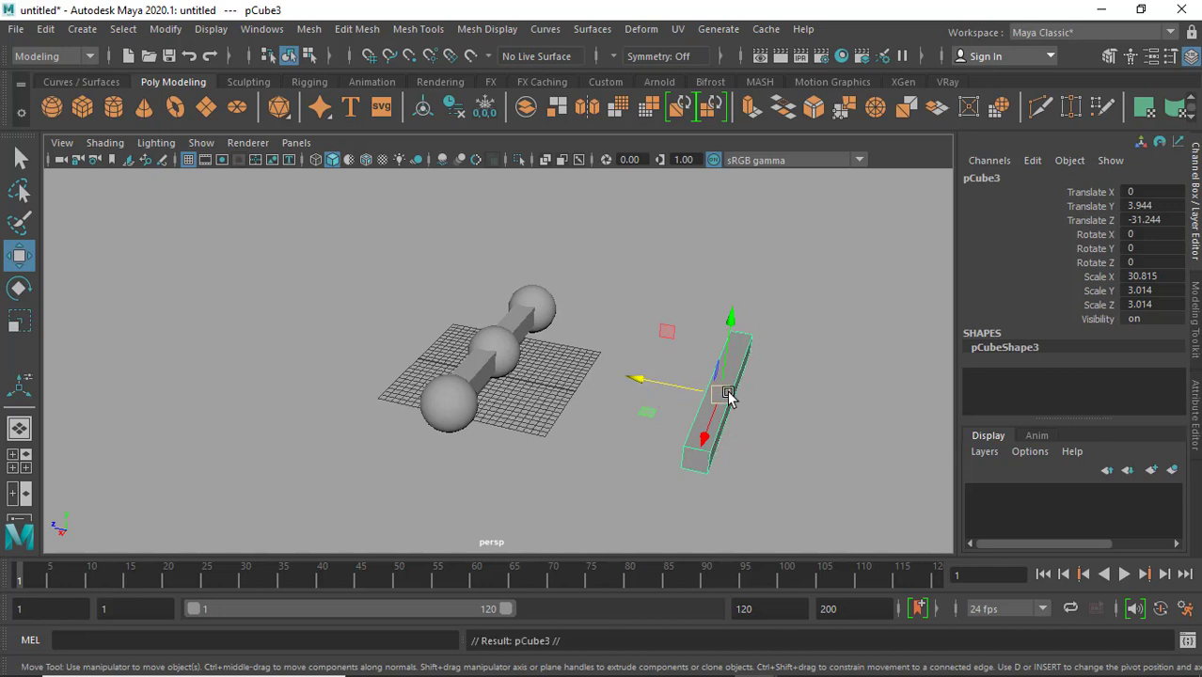
left_click(1106, 250)
left_click(1148, 249)
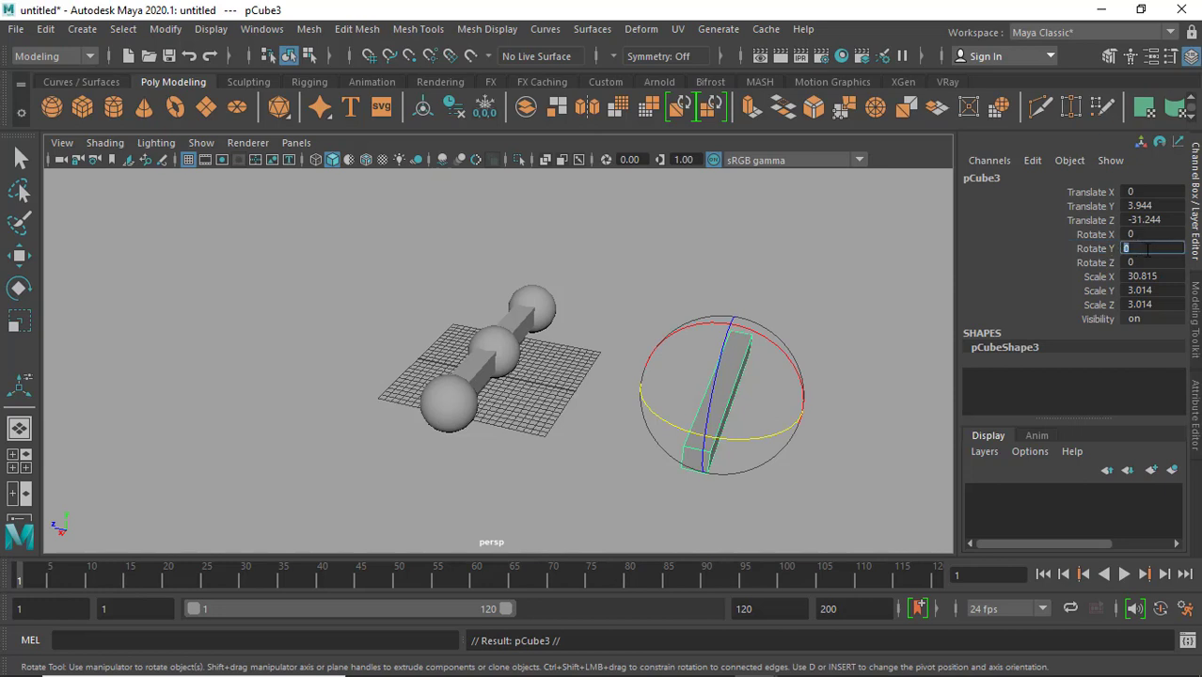
type("90")
key("Return")
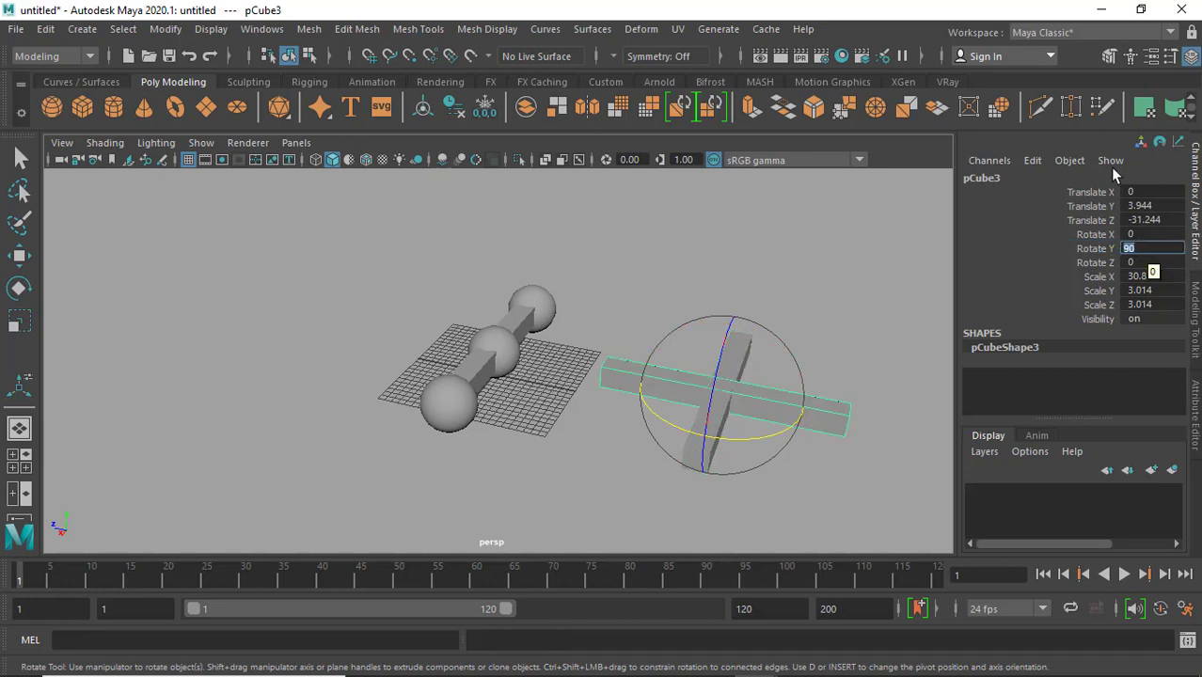
type("w")
type("w")
Slide the rotated beam along Z to -16.179 so it meets the dumbbell's middle sphere
left_click(894, 289)
key("w")
left_click(696, 409)
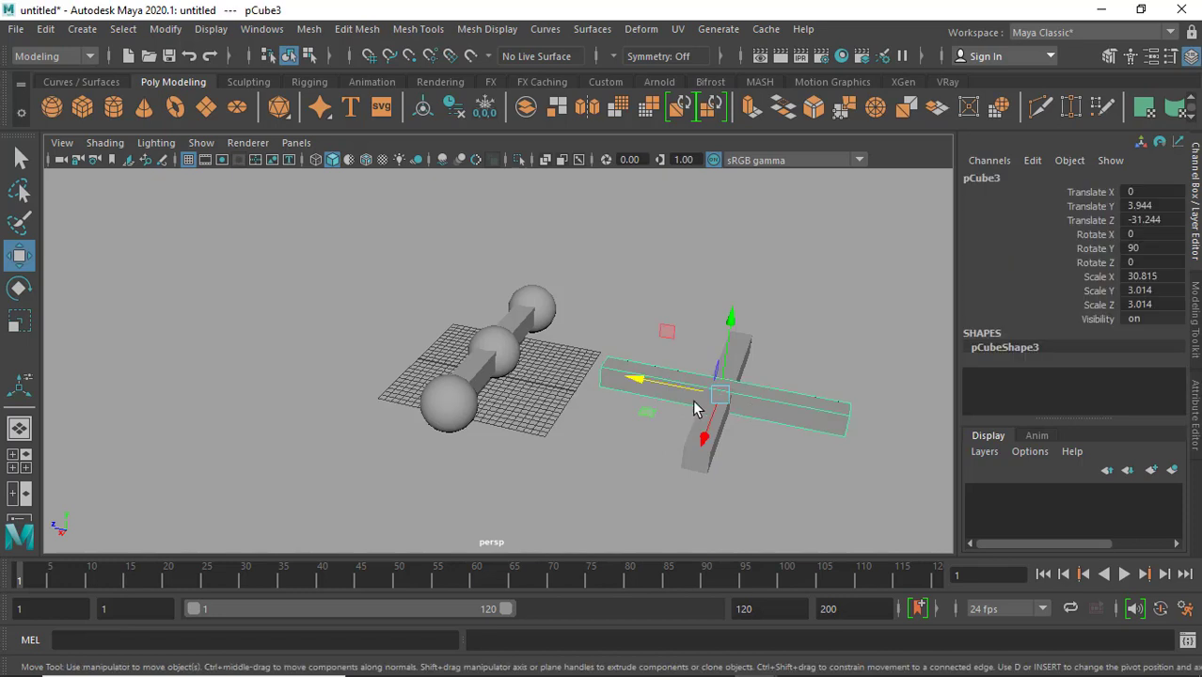
left_click_drag(636, 378, 528, 352)
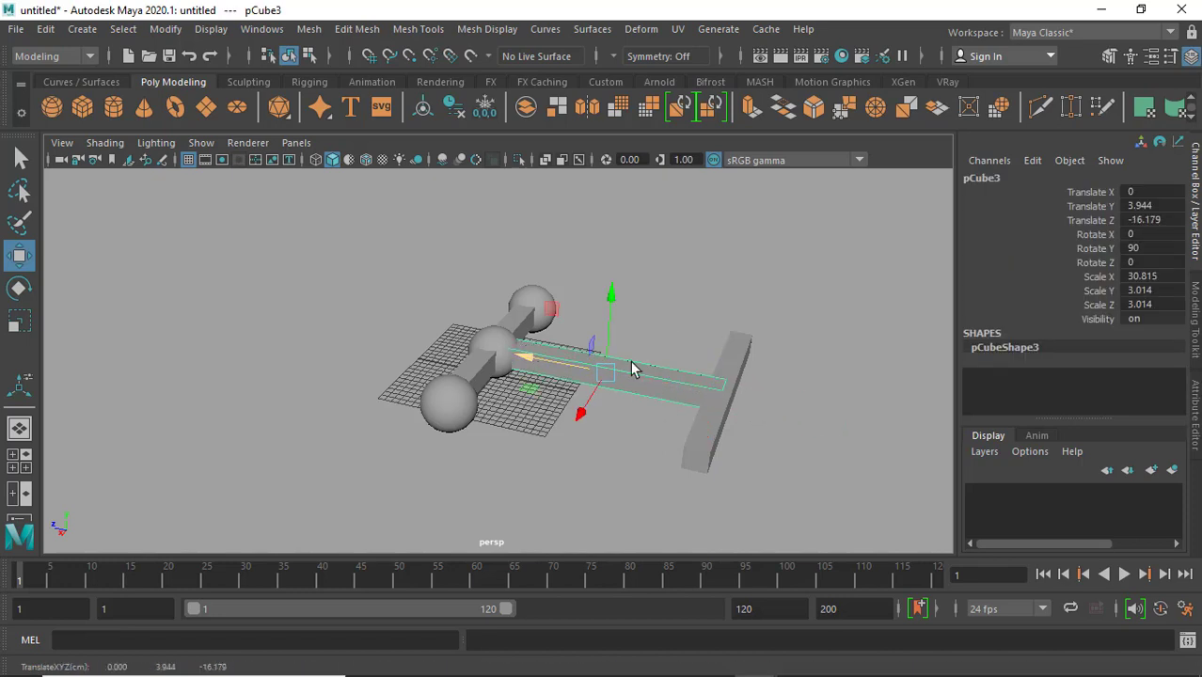
mouse_move(611, 376)
left_mouse_down("alt")
mouse_move(544, 354)
mouse_move(706, 352)
left_mouse_up("alt")
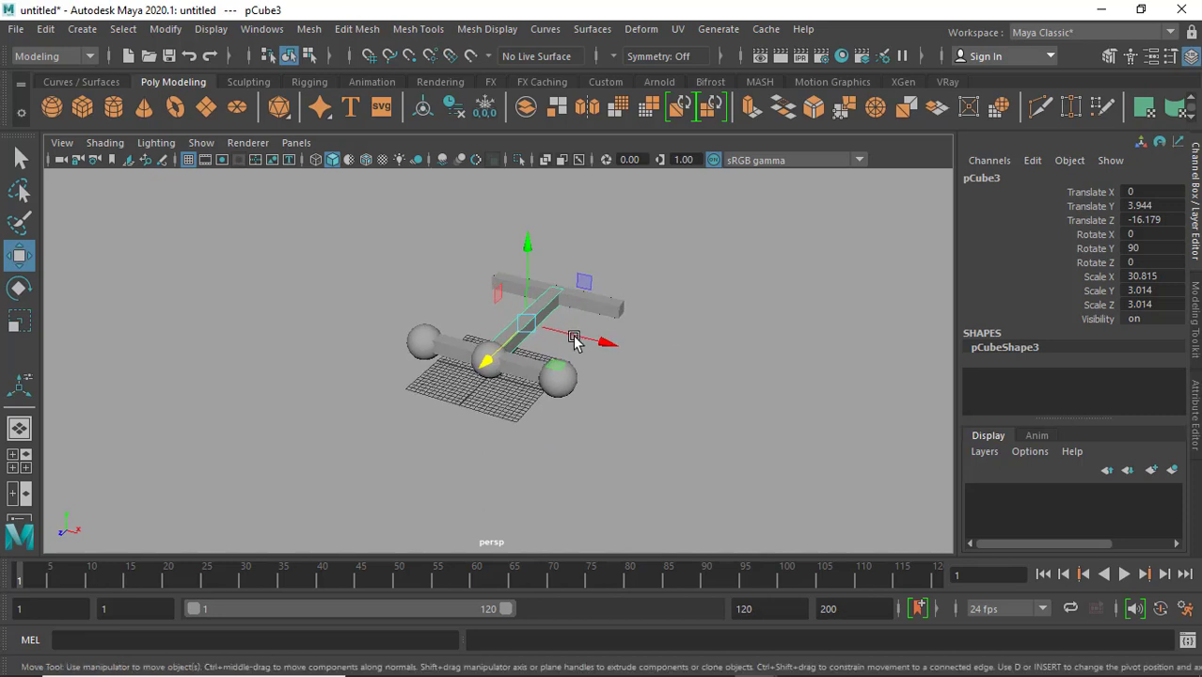
Select the stem beam, crossbar, dumbbell bar and all three spheres together
left_click(583, 299)
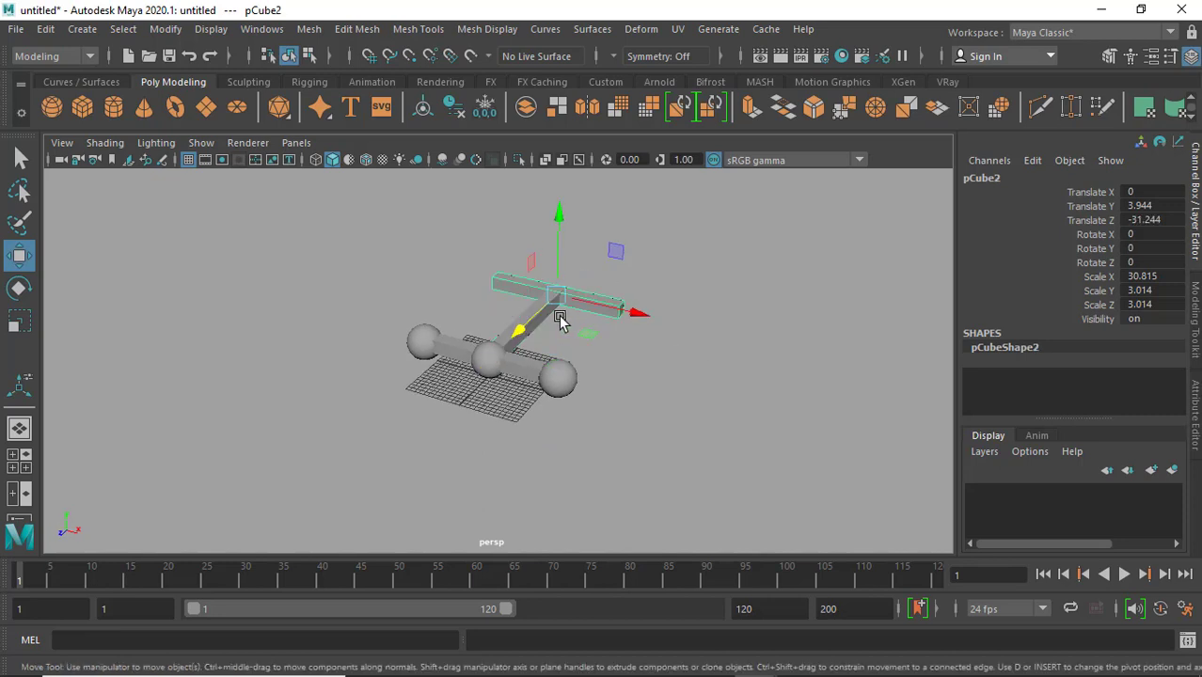
key("Caps_Lock")
key("Caps_Lock")
key("ctrl+z")
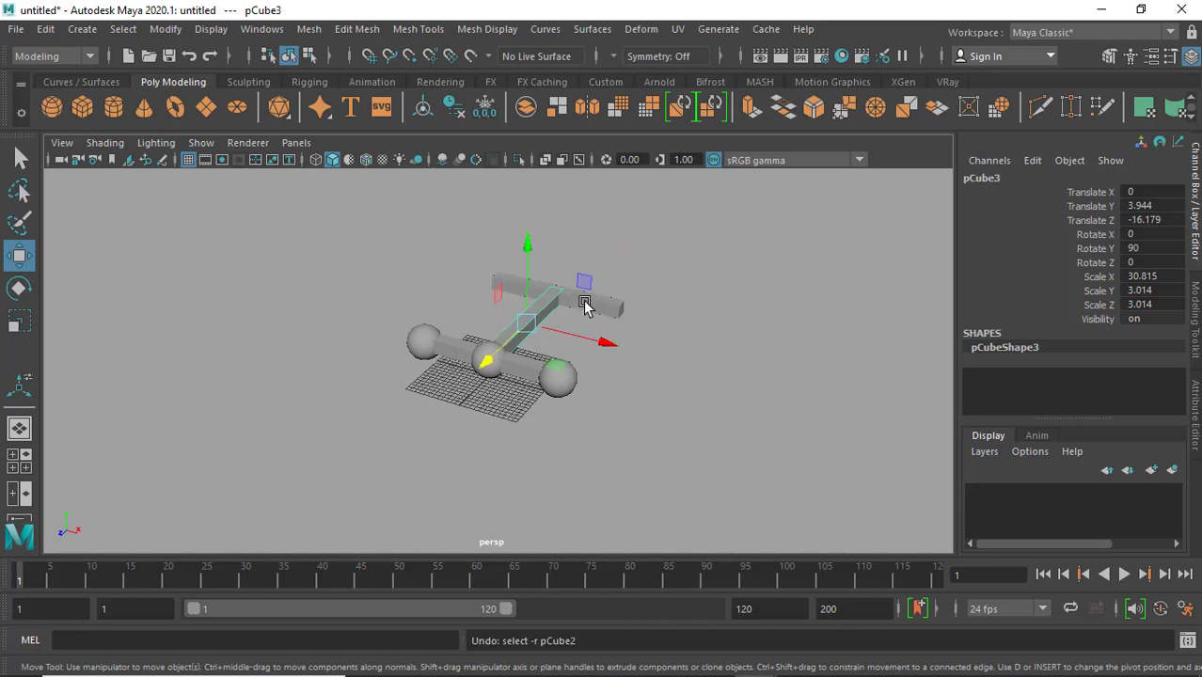
left_click(584, 304)
left_click_drag(585, 303, 527, 348, "alt")
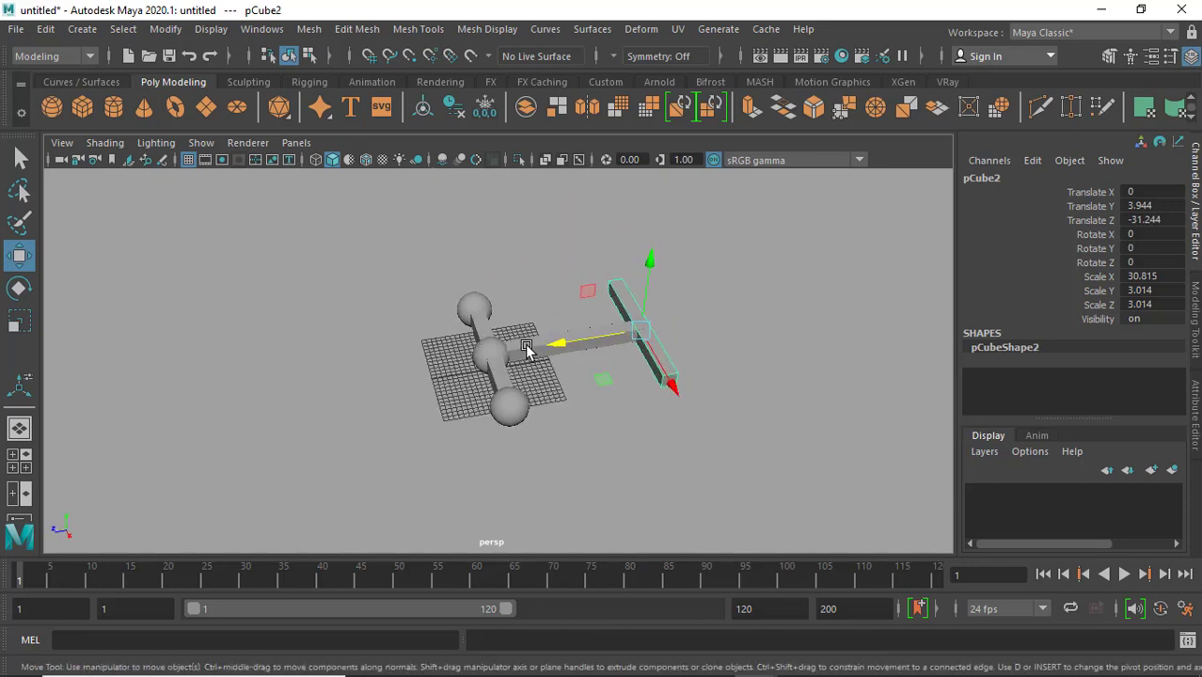
left_click(527, 350)
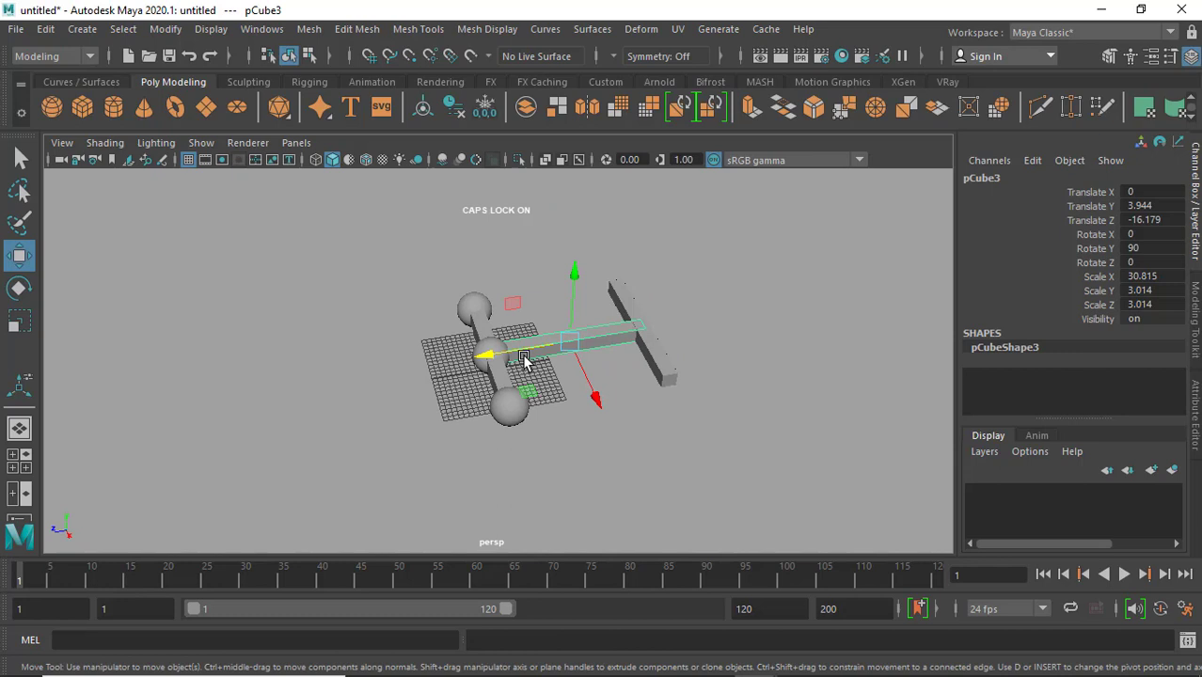
left_click(649, 348, "shift")
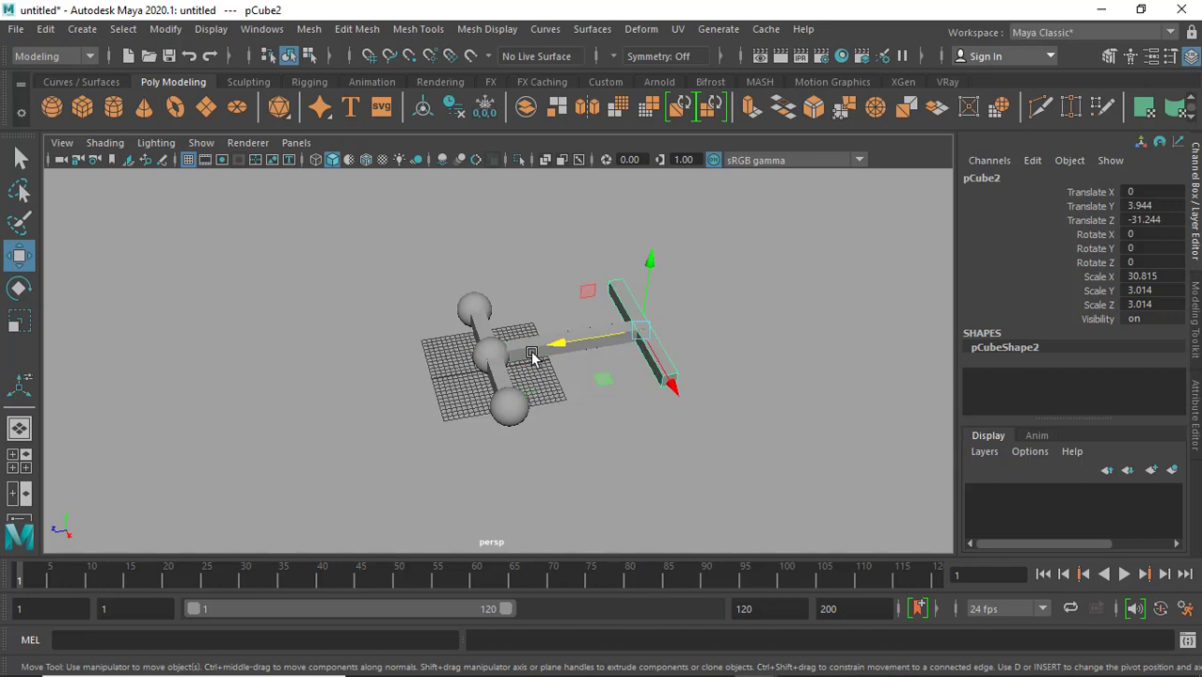
left_click(498, 376)
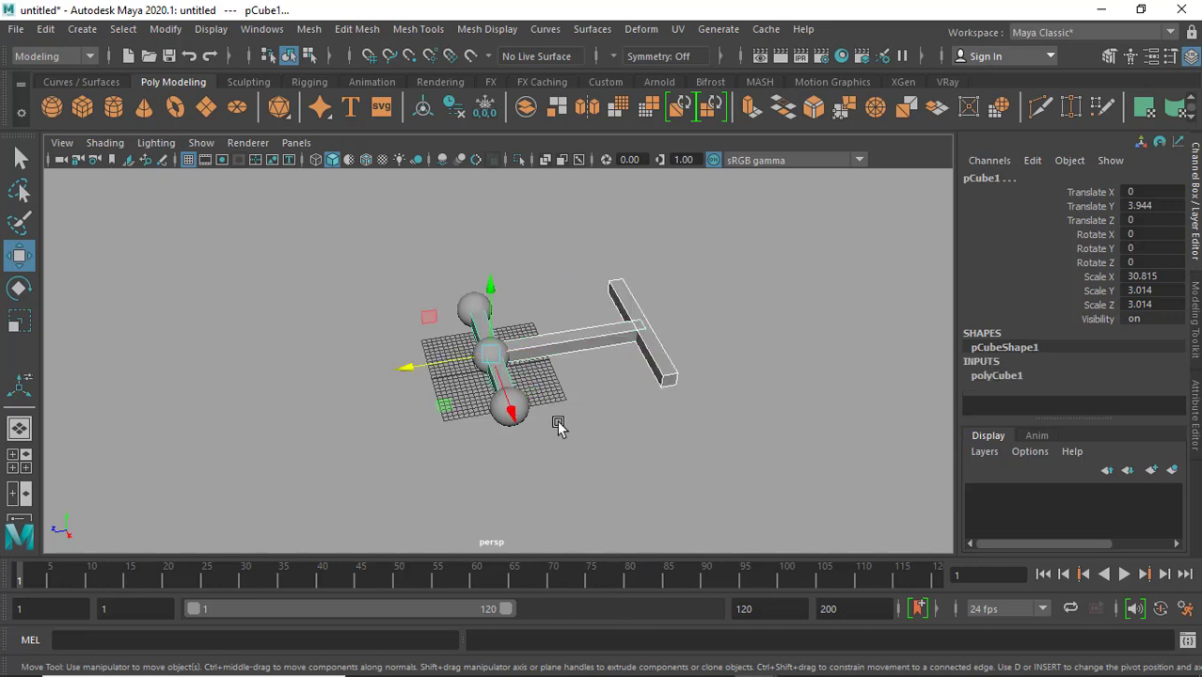
left_click(523, 414)
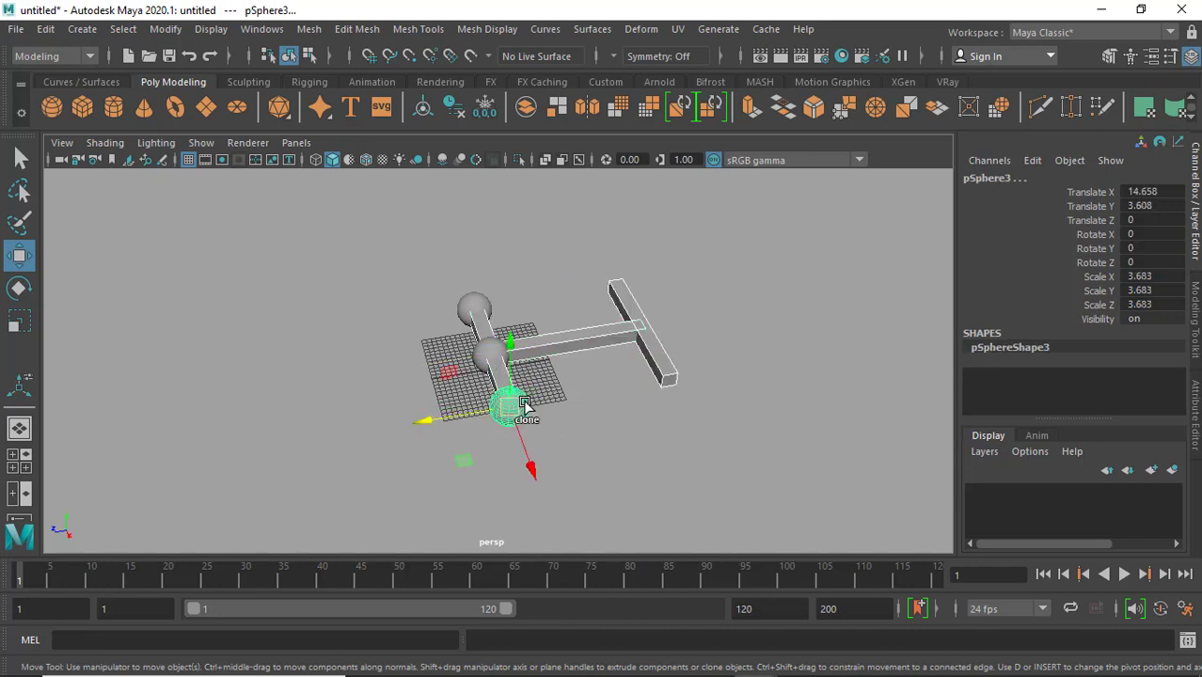
left_click(482, 357, "shift")
left_click_drag(464, 299, 466, 301, "shift")
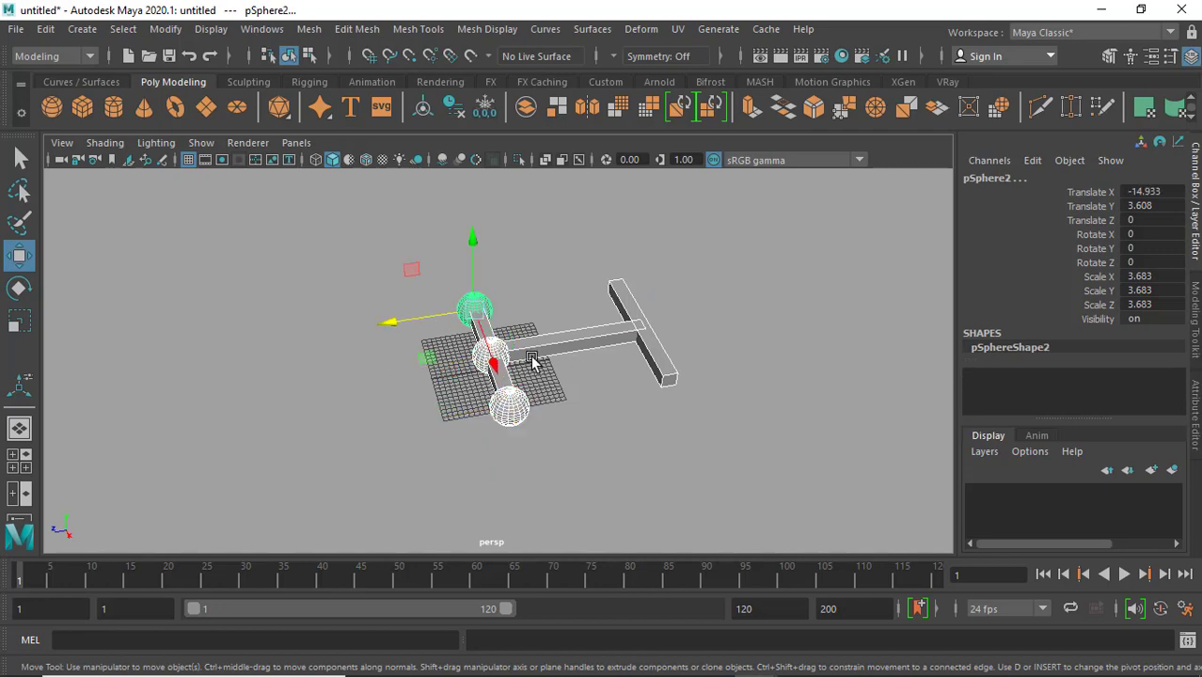
left_click_drag(528, 357, 631, 324, "alt")
right_click_drag(632, 324, 903, 452, "alt")
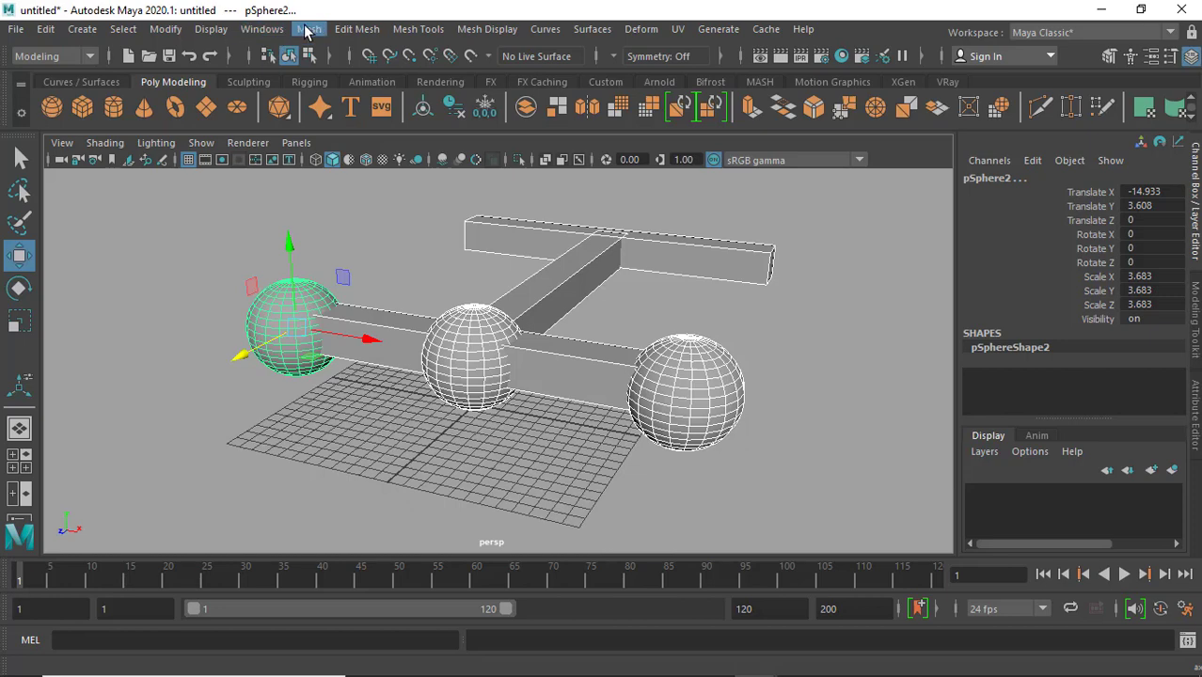
Boolean-union all selected parts into pCube4, then orbit and marquee-select the fused mesh
left_click(309, 29)
mouse_move(336, 74)
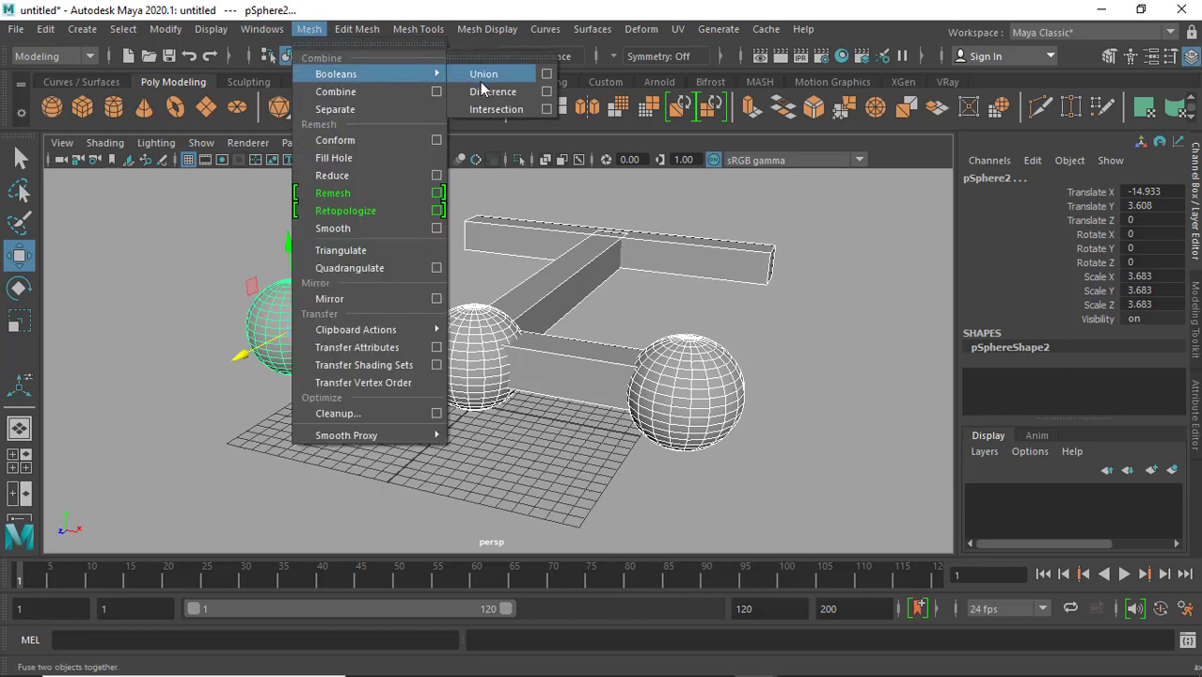
left_click(498, 82)
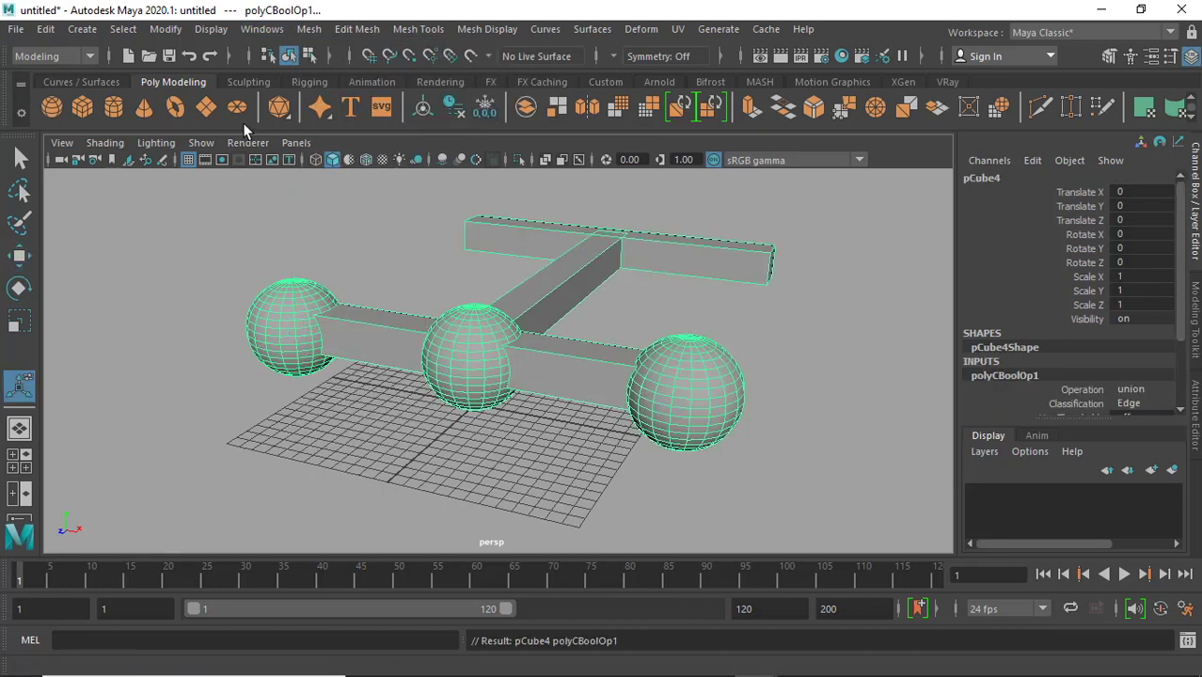
left_click(813, 370)
mouse_move(711, 330)
left_mouse_down("alt")
mouse_move(395, 348)
mouse_move(576, 352)
left_mouse_up("alt")
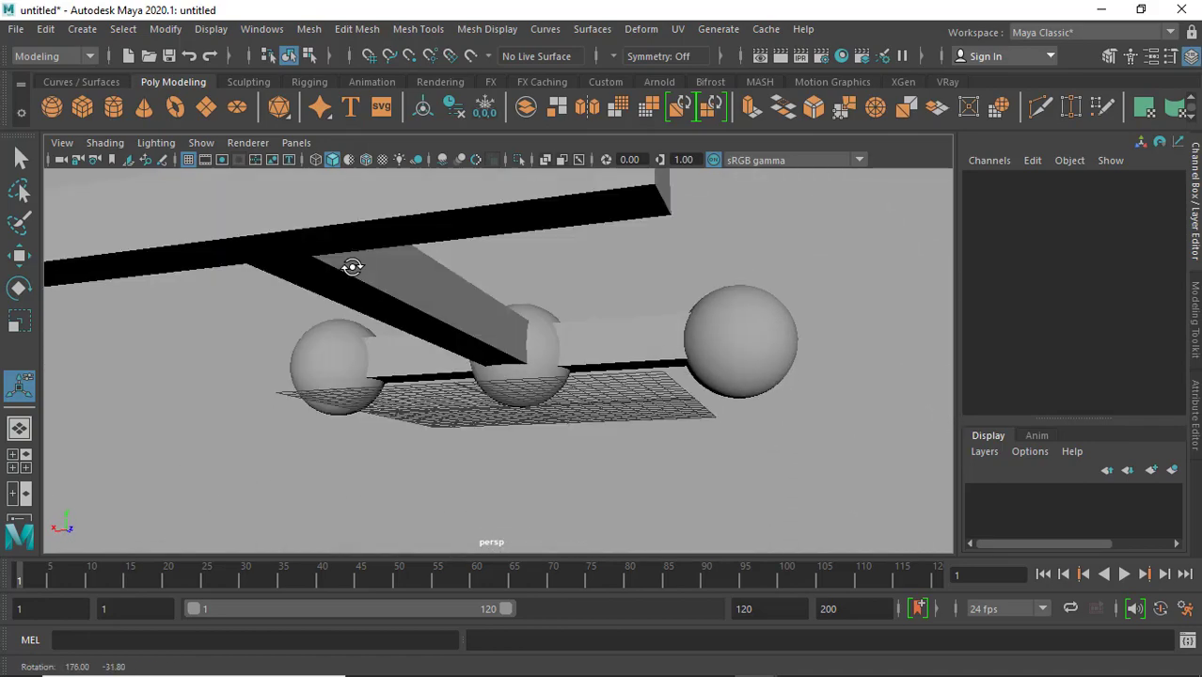
mouse_move(576, 351)
right_mouse_down("alt")
mouse_move(686, 398)
mouse_move(590, 362)
right_mouse_up("alt")
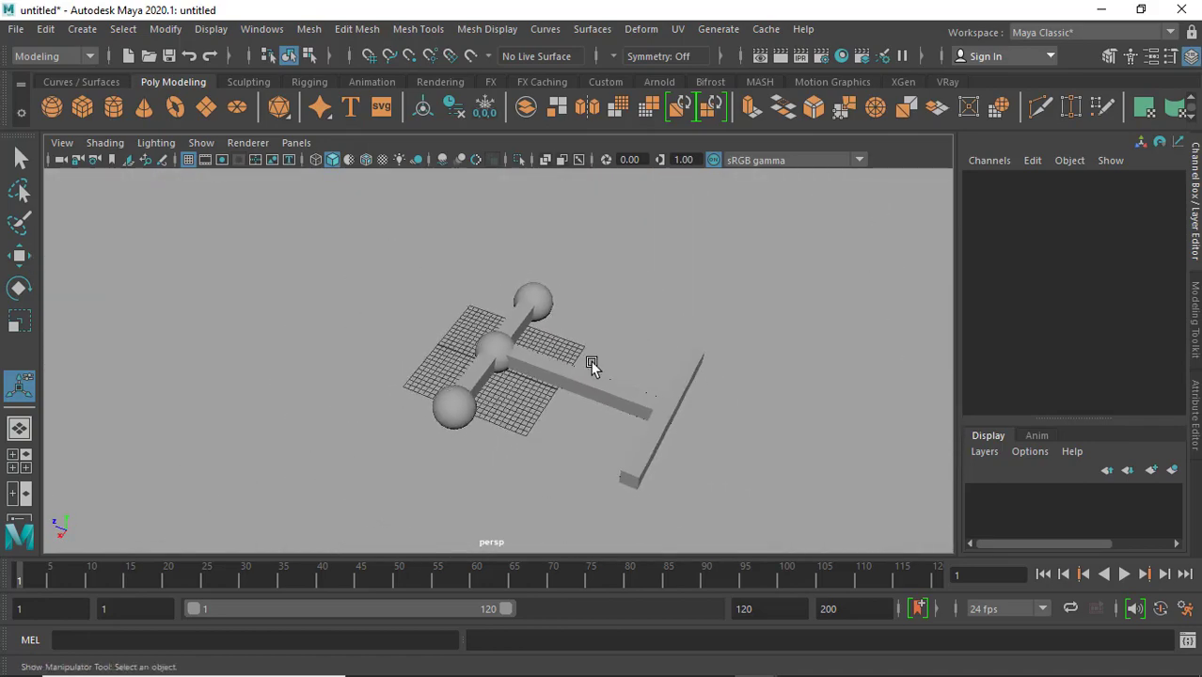
mouse_move(590, 362)
left_mouse_down("alt")
mouse_move(515, 333)
mouse_move(628, 415)
mouse_move(566, 389)
left_mouse_up("alt")
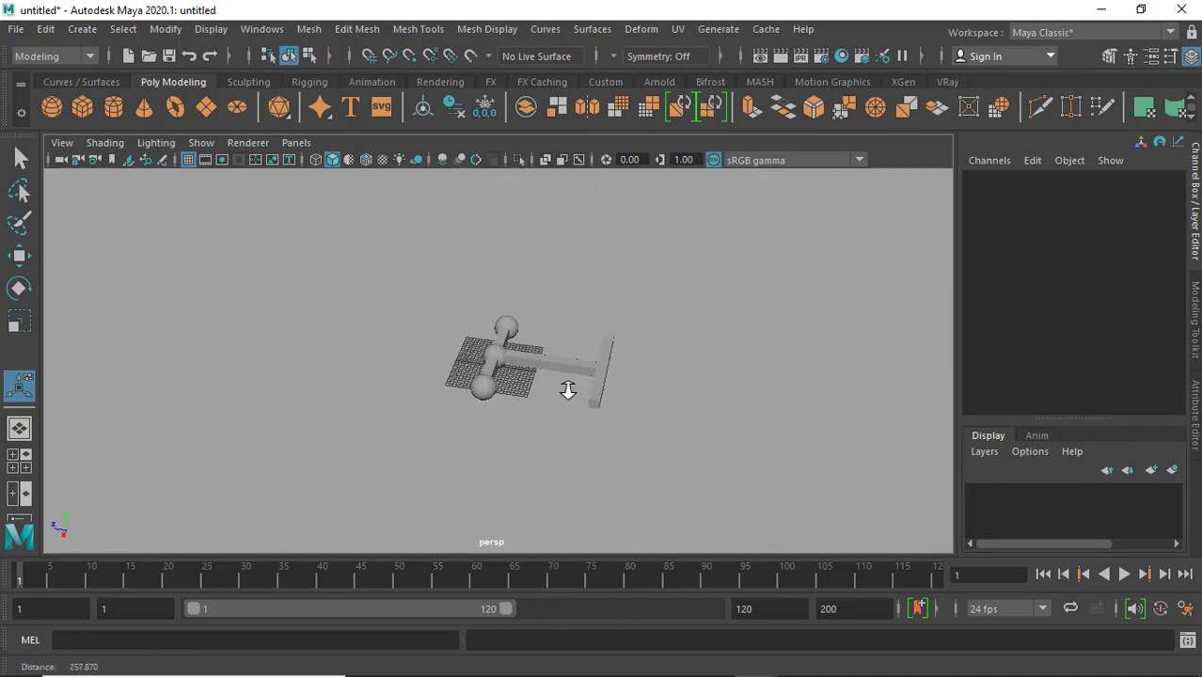
right_click_drag(567, 389, 939, 475, "alt")
mouse_move(532, 392)
left_mouse_down("alt")
mouse_move(544, 367)
mouse_move(625, 373)
left_mouse_up("alt")
mouse_move(766, 244)
left_mouse_down()
mouse_move(510, 534)
mouse_move(463, 518)
left_mouse_up()
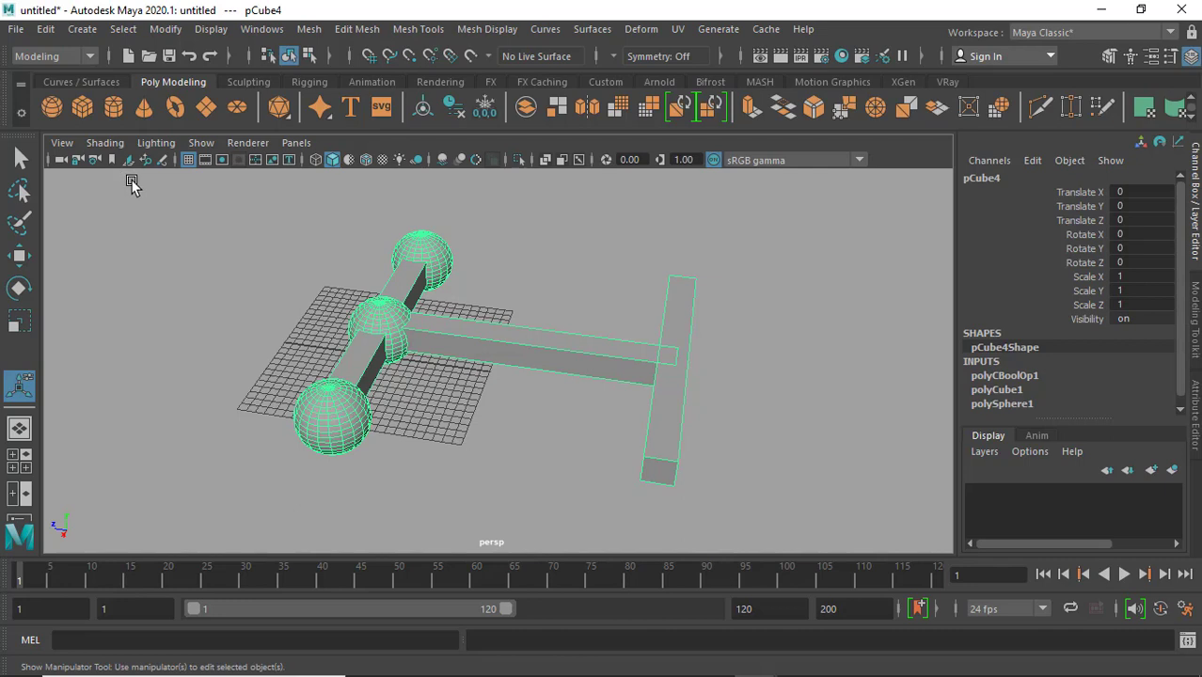
Turn on smooth mesh preview for pCube4, check it in wireframe, then return to shaded
key("1")
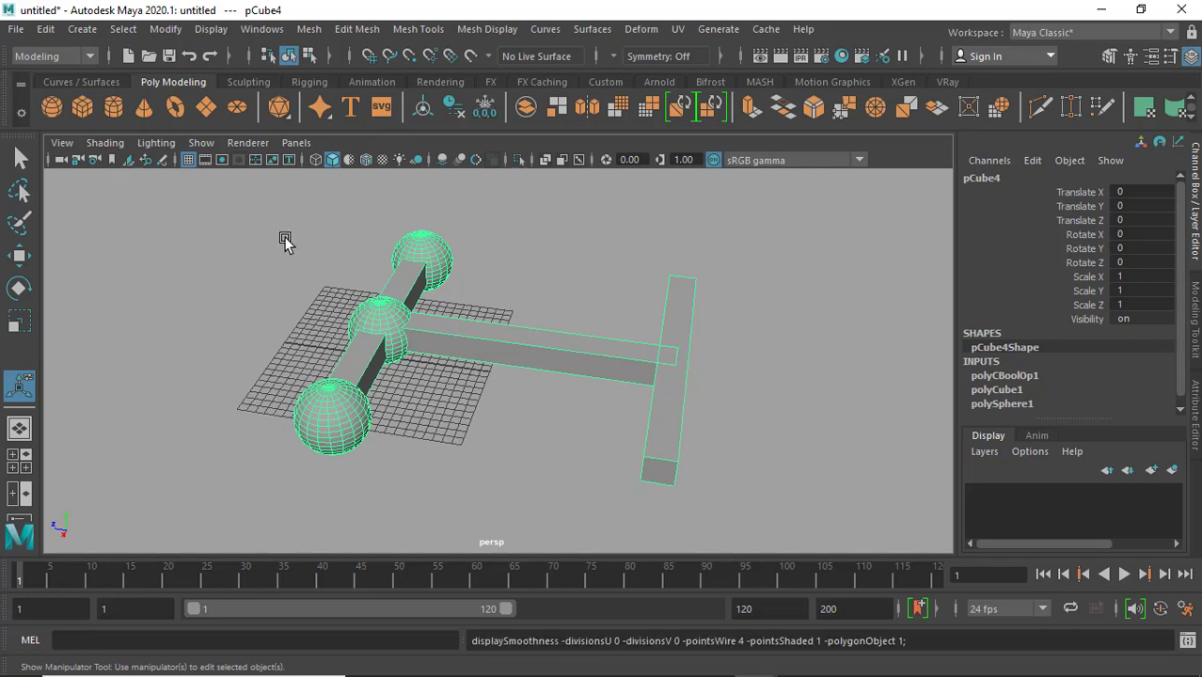
key("3")
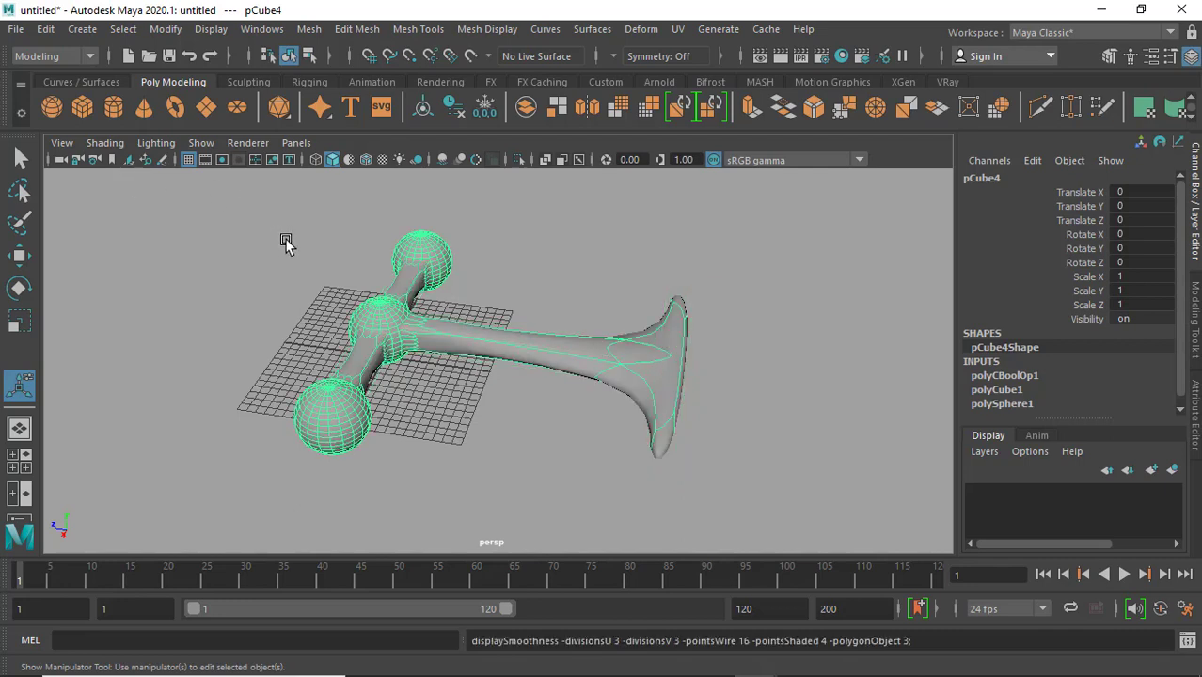
key("4")
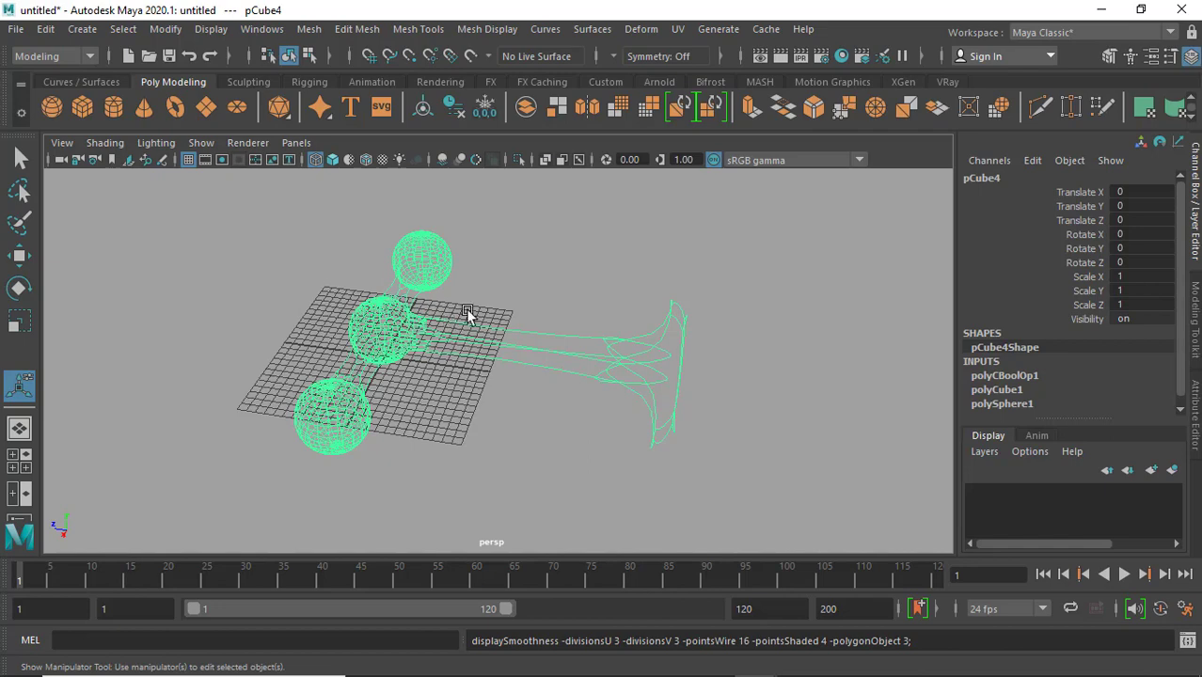
key("5")
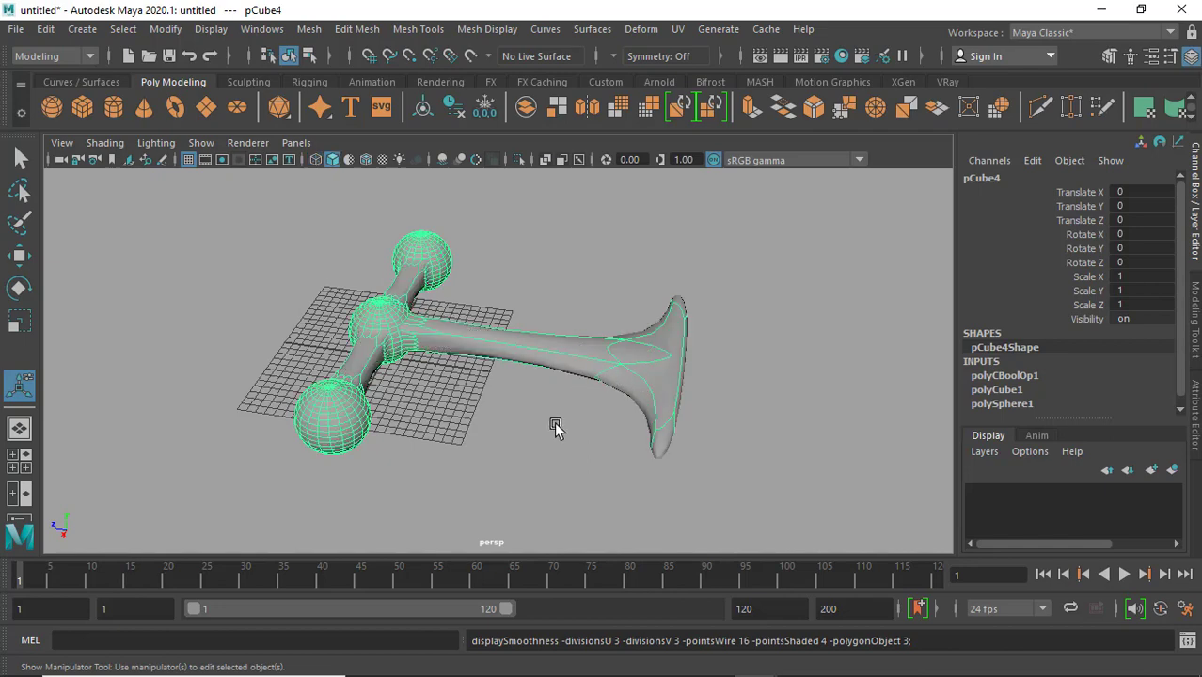
left_click(553, 426)
mouse_move(720, 439)
left_mouse_down("alt")
mouse_move(574, 382)
mouse_move(692, 373)
mouse_move(759, 394)
mouse_move(598, 461)
mouse_move(362, 391)
mouse_move(416, 408)
mouse_move(546, 410)
mouse_move(544, 435)
left_mouse_up("alt")
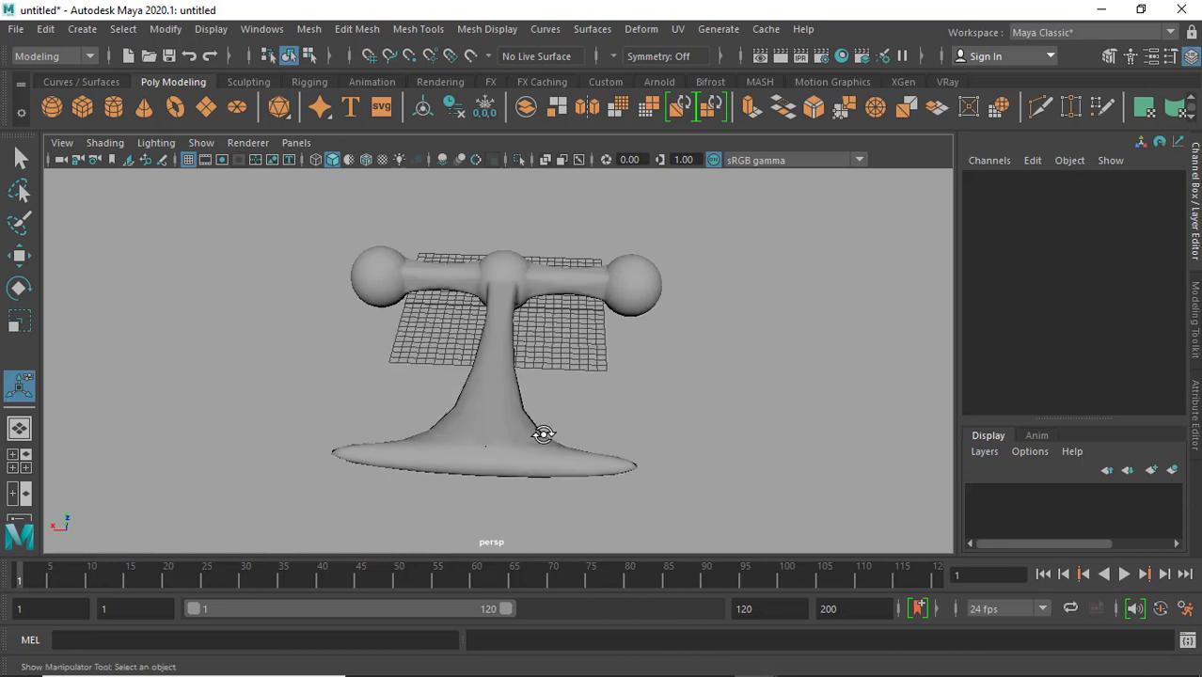